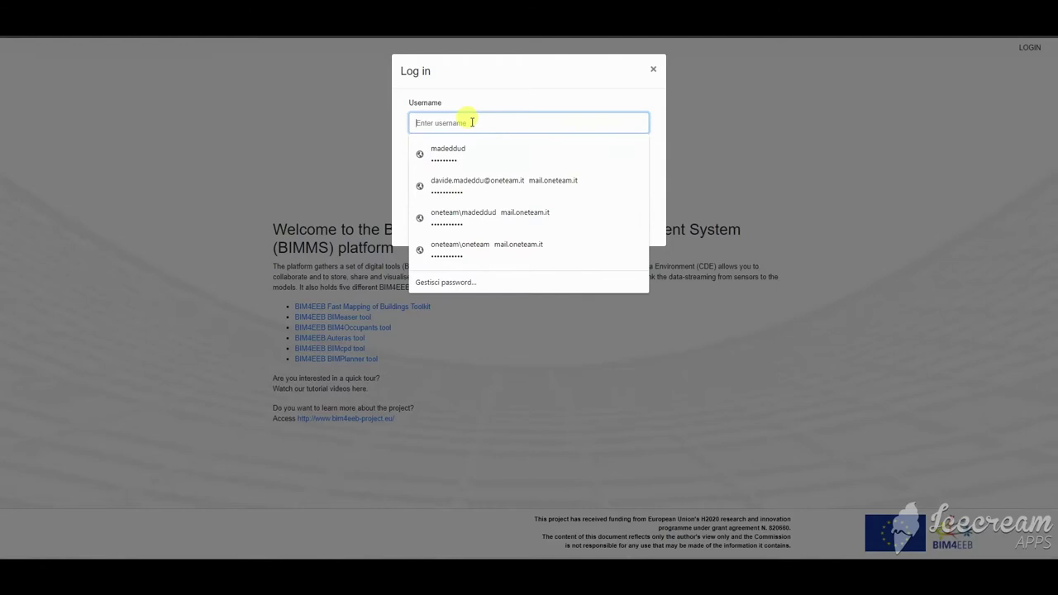
Step: Log in with the administrator username and password and check the account menu
type("BIMMS user")
left_click(479, 167)
type("b")
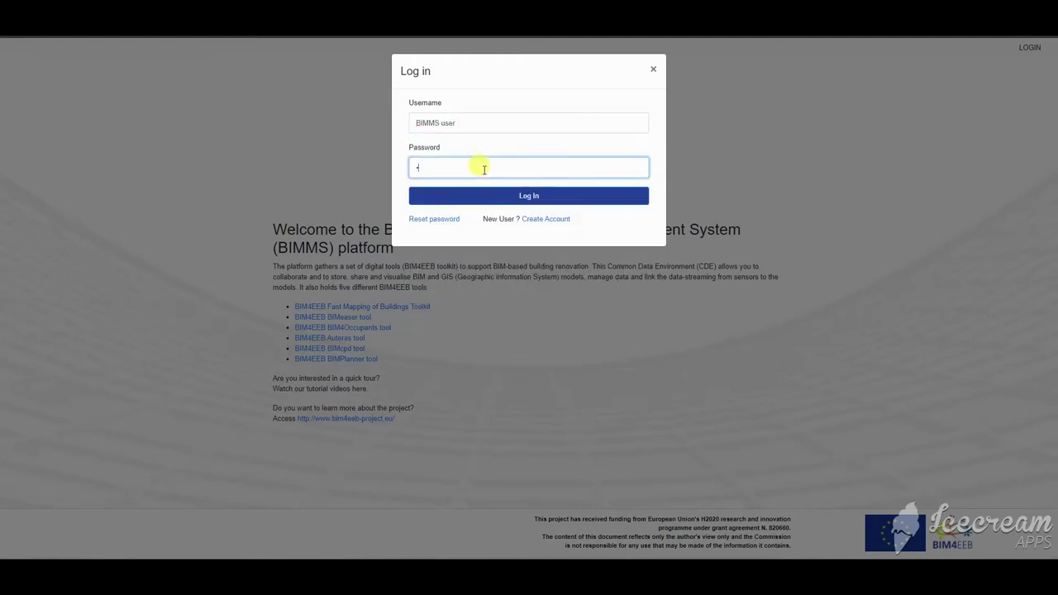
key("Return")
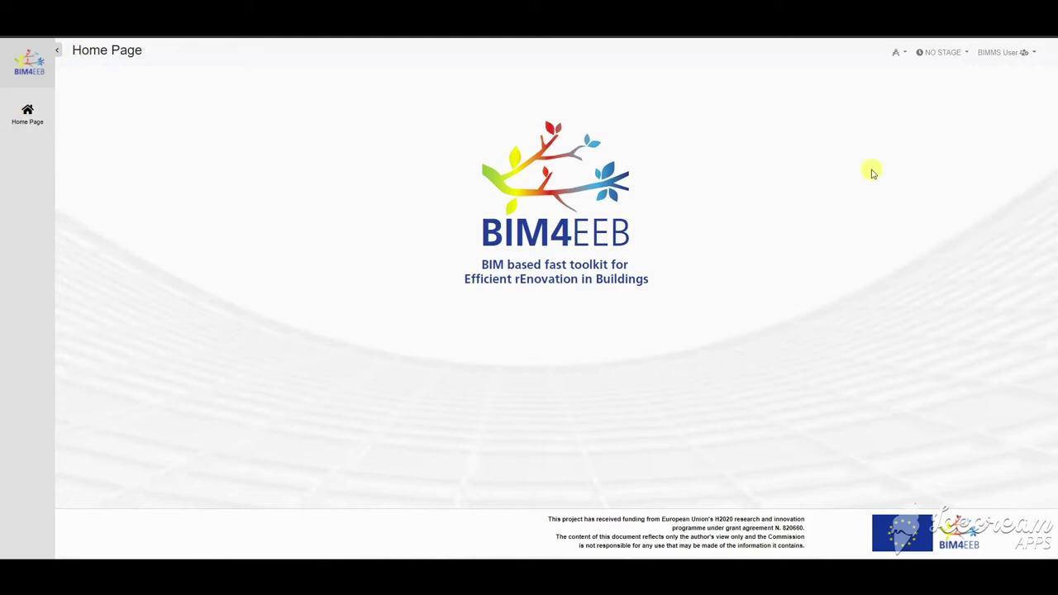
left_click(1024, 53)
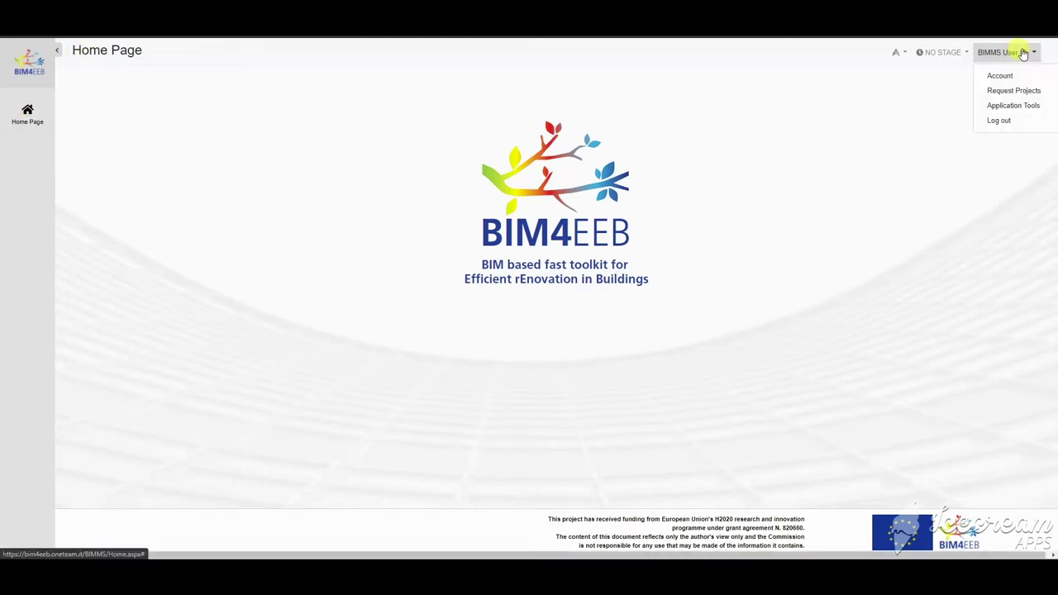
left_click(1023, 53)
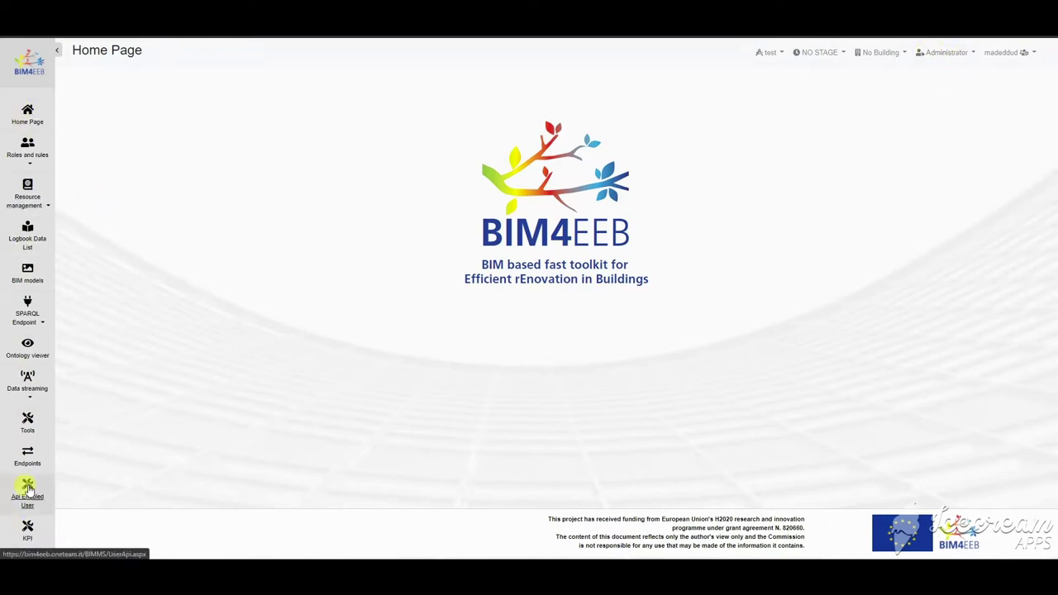
Step: Go to Roles and rules > Users and open the last user's roles editor
left_click(27, 146)
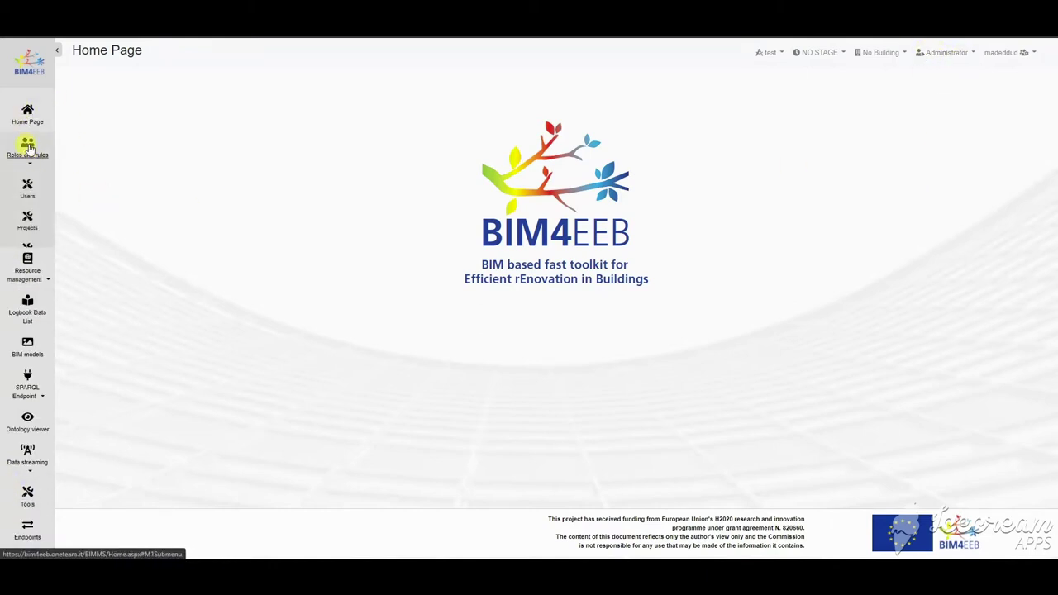
left_click(27, 197)
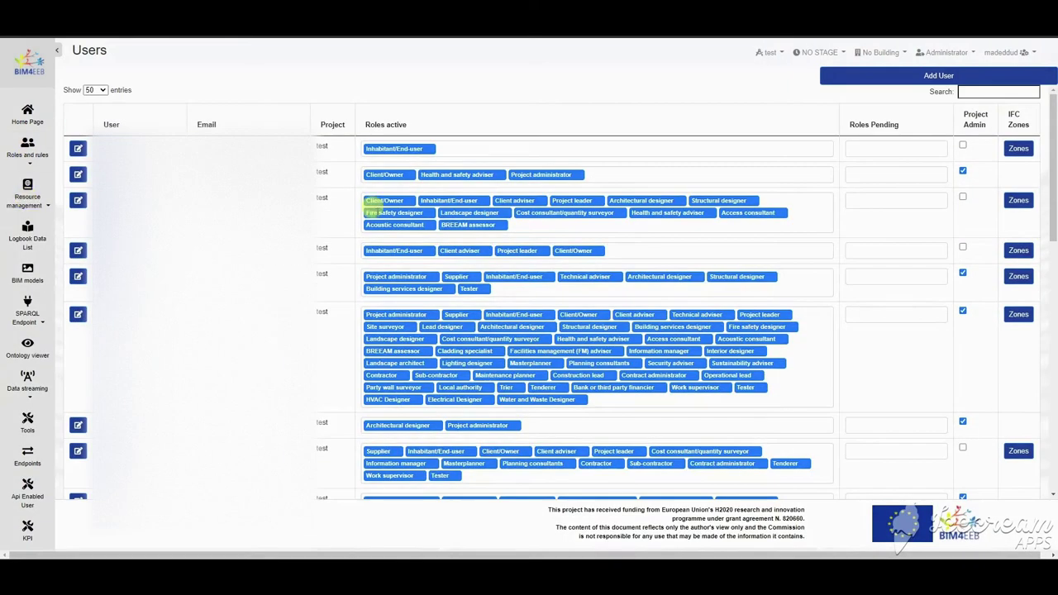
scroll(373, 259, "down", 10)
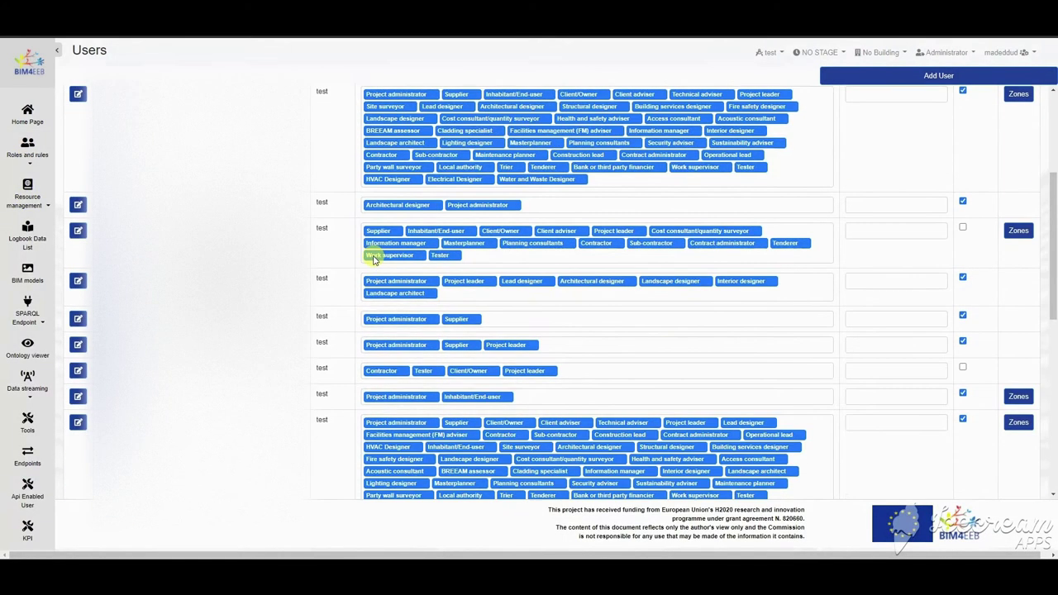
scroll(372, 260, "down", 5)
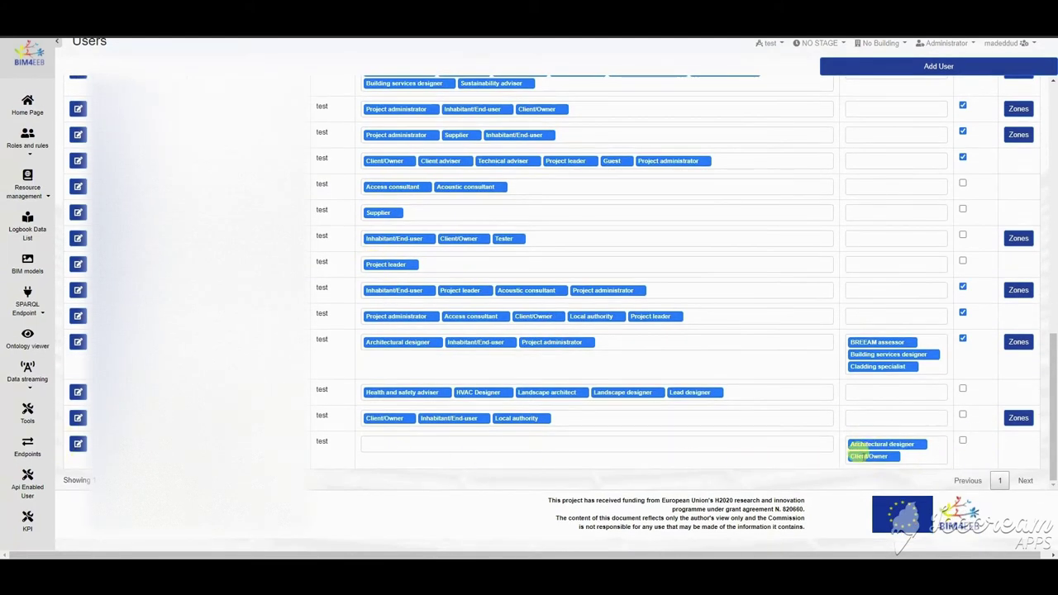
left_click(78, 446)
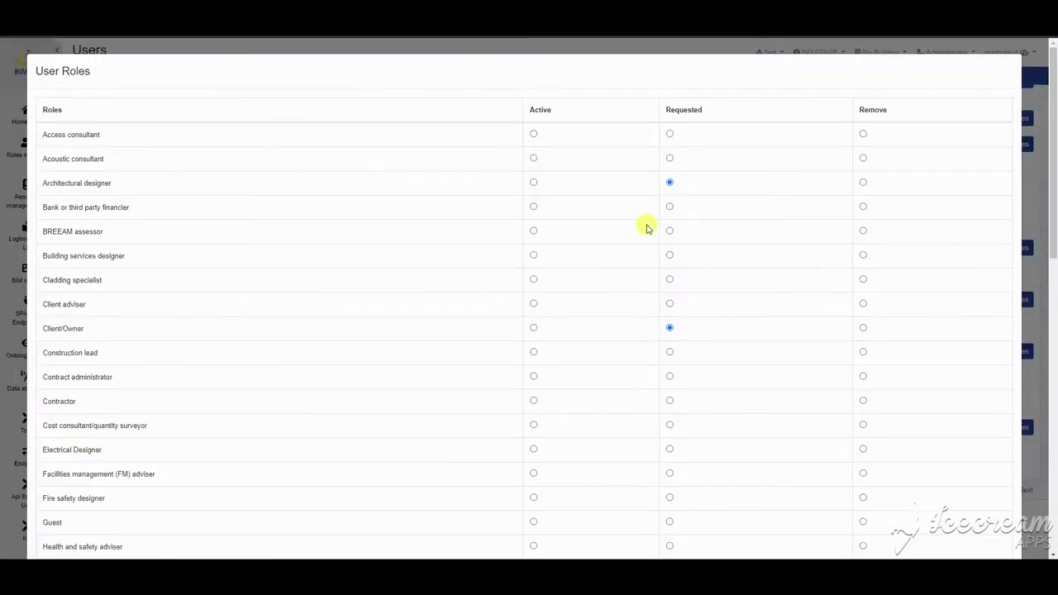
Step: Set Architectural designer and Client/Owner to Active for the last user and save
left_click(534, 182)
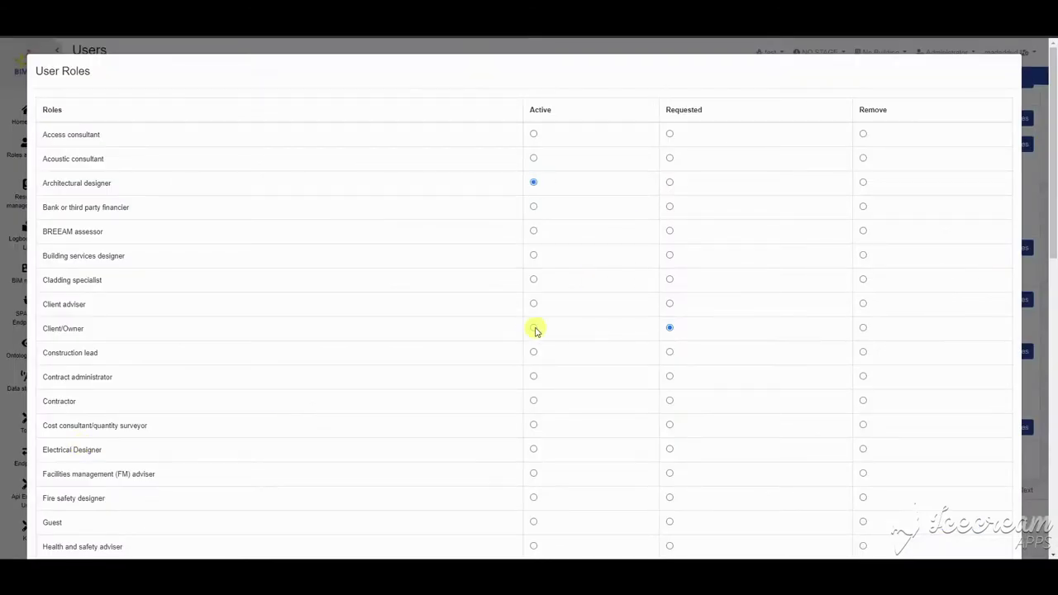
left_click(533, 328)
double_click(546, 109)
double_click(694, 109)
double_click(893, 110)
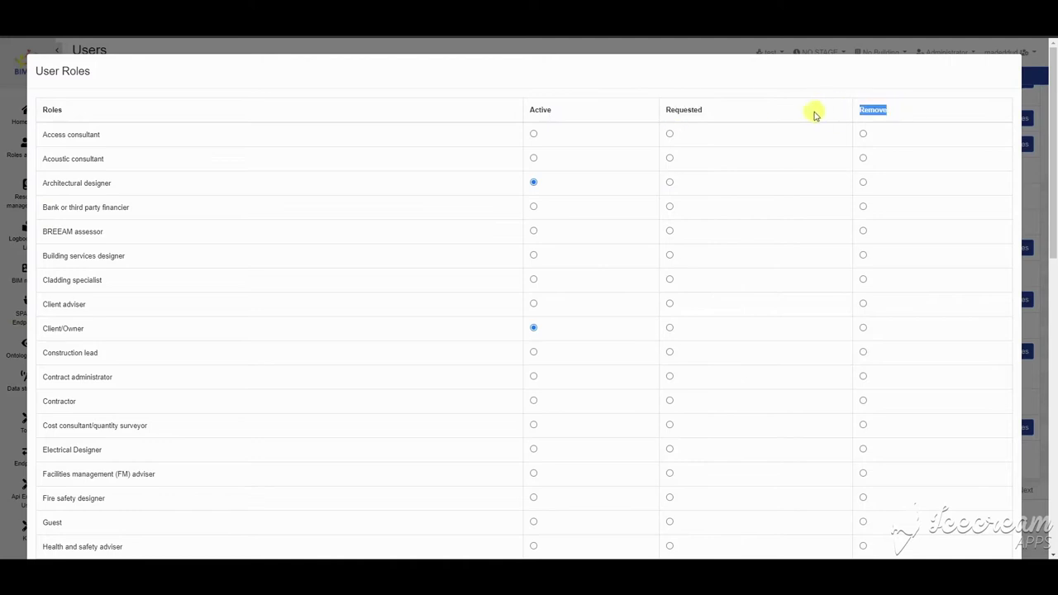
scroll(600, 357, "down", 8)
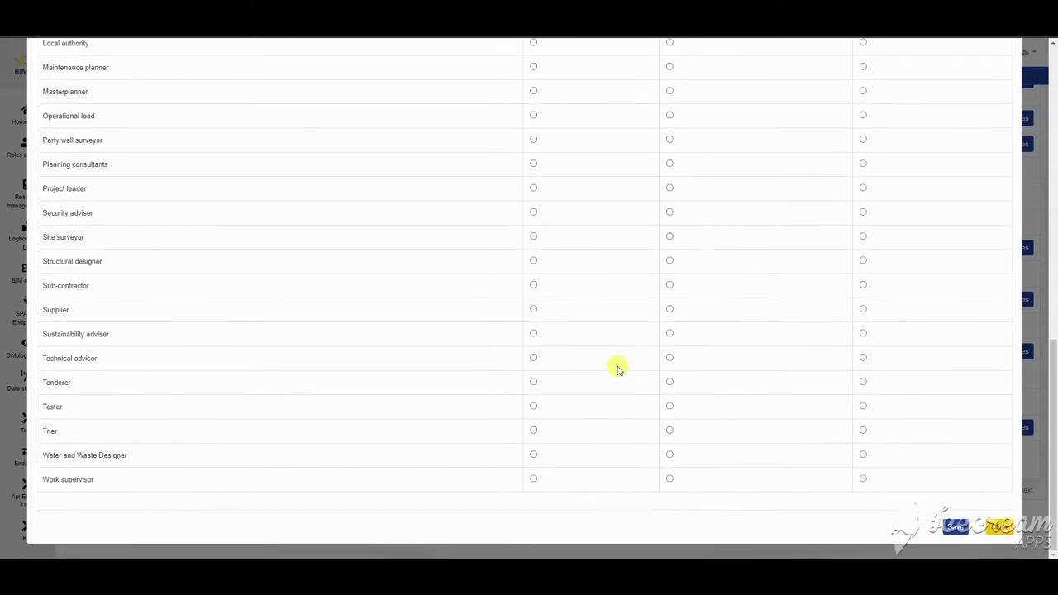
scroll(500, 363, "up", 2)
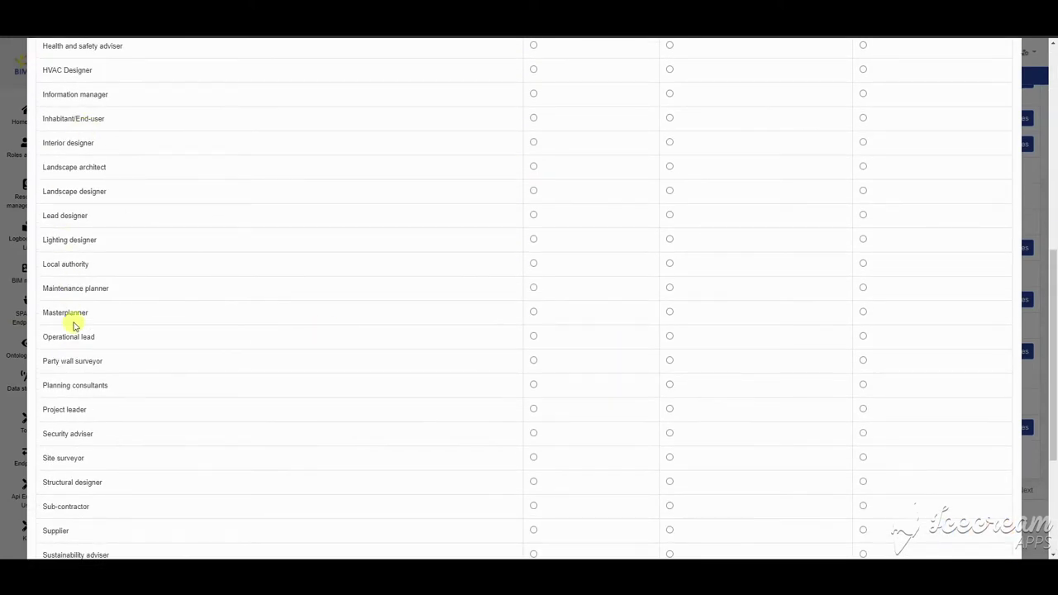
scroll(551, 286, "down", 3)
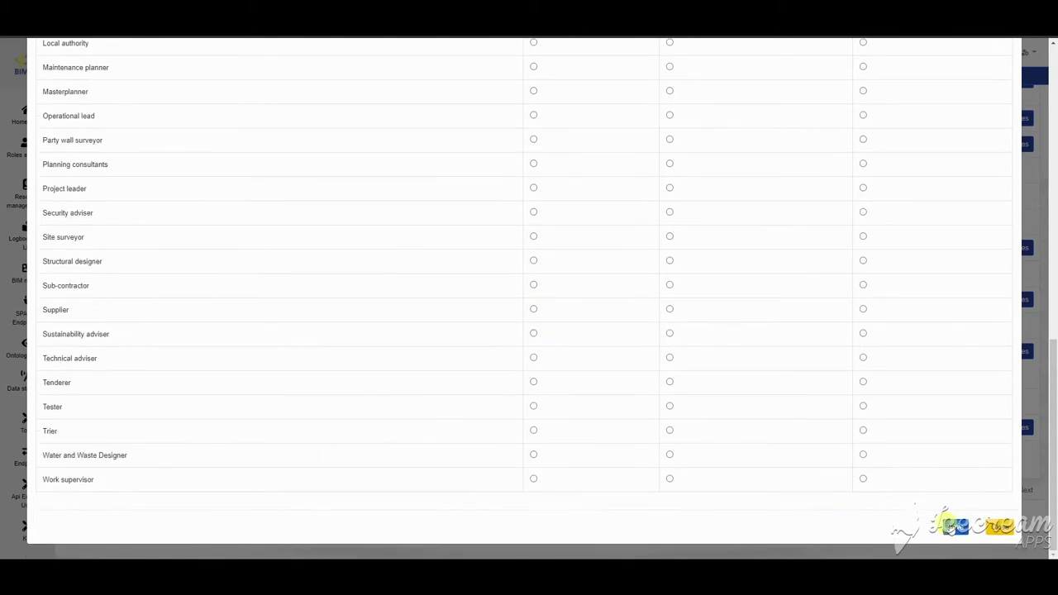
left_click(951, 525)
scroll(842, 425, "down", 10)
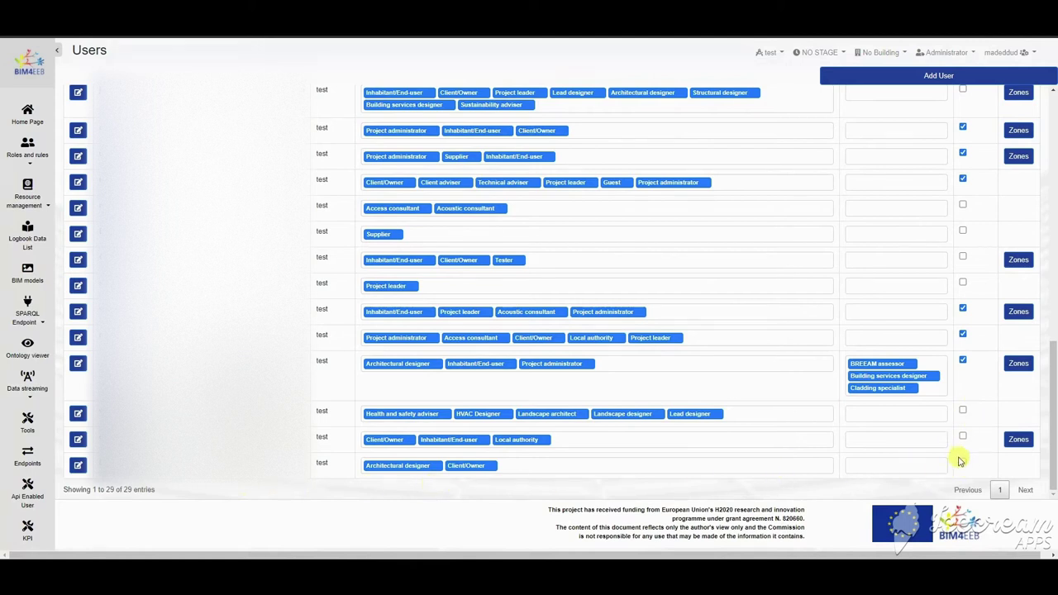
Step: Search the users list for 'bimm' to confirm the roles, then clear the search
scroll(959, 460, "up", 10)
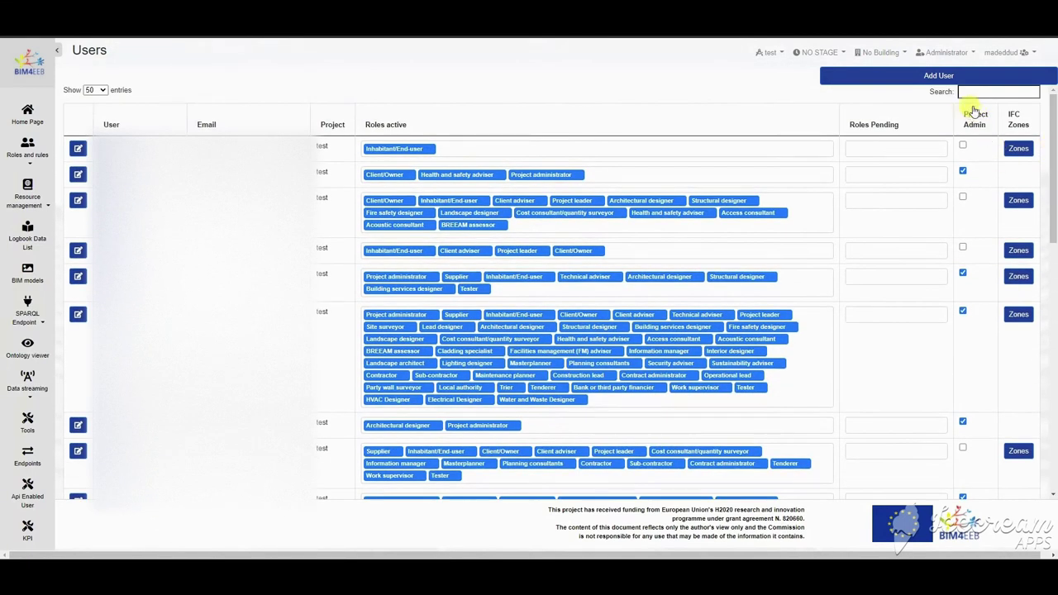
left_click(975, 91)
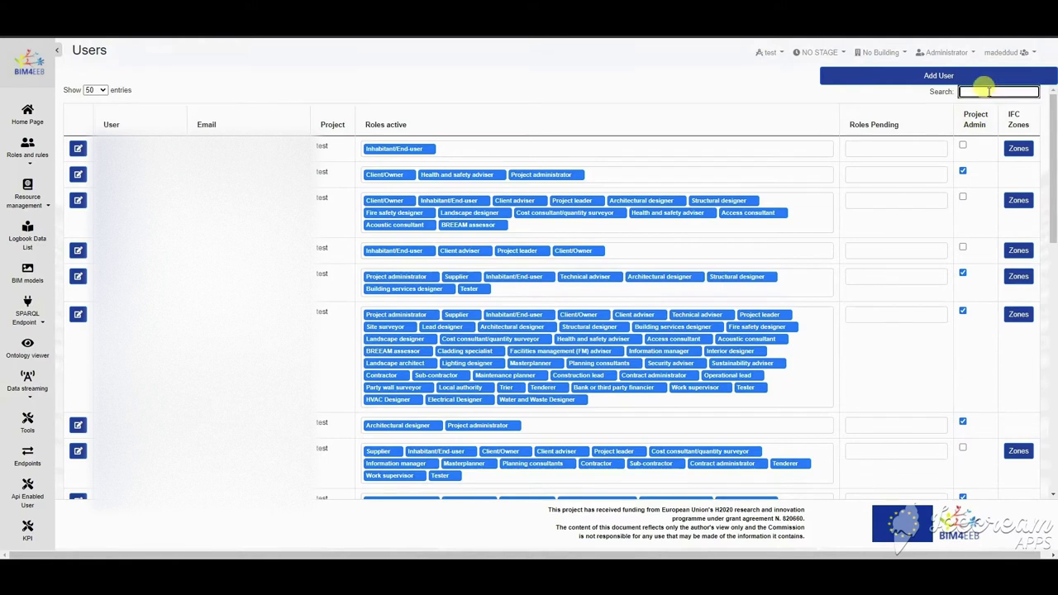
type("bimm")
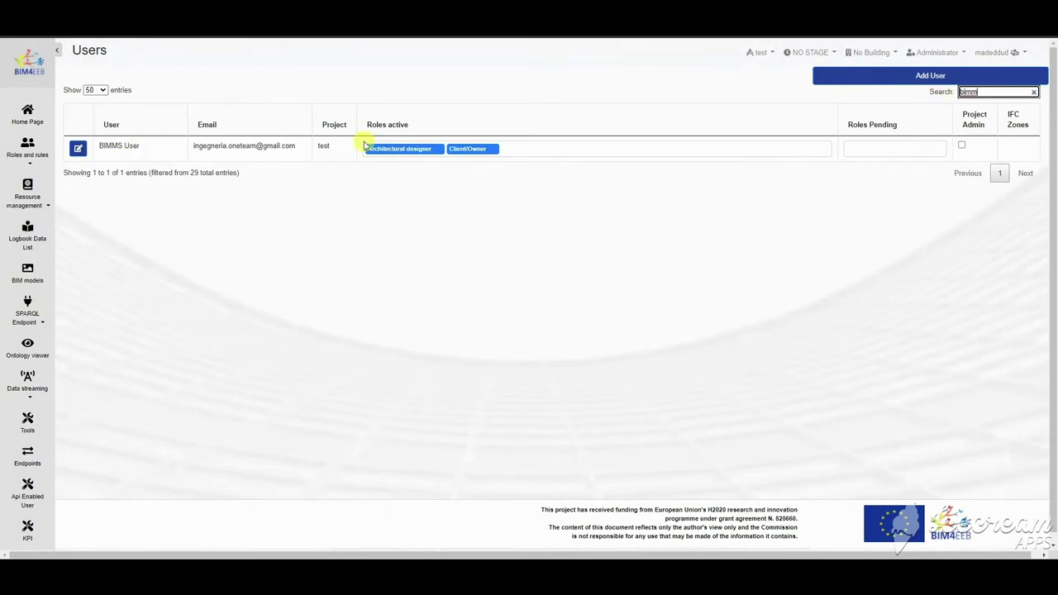
key("BackSpace")
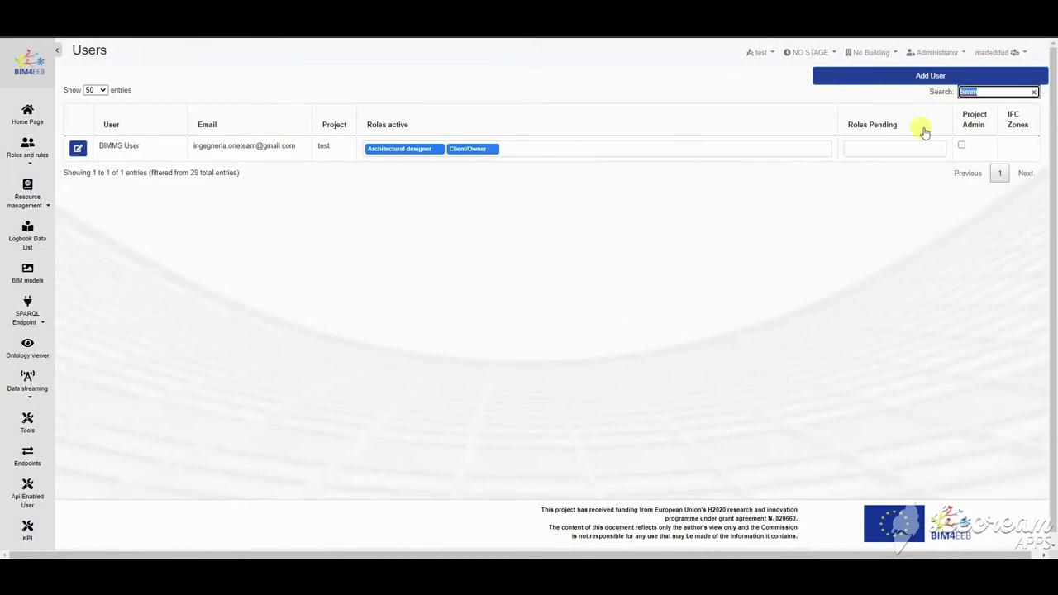
Step: Open a blank Add User roles form
scroll(442, 362, "down", 10)
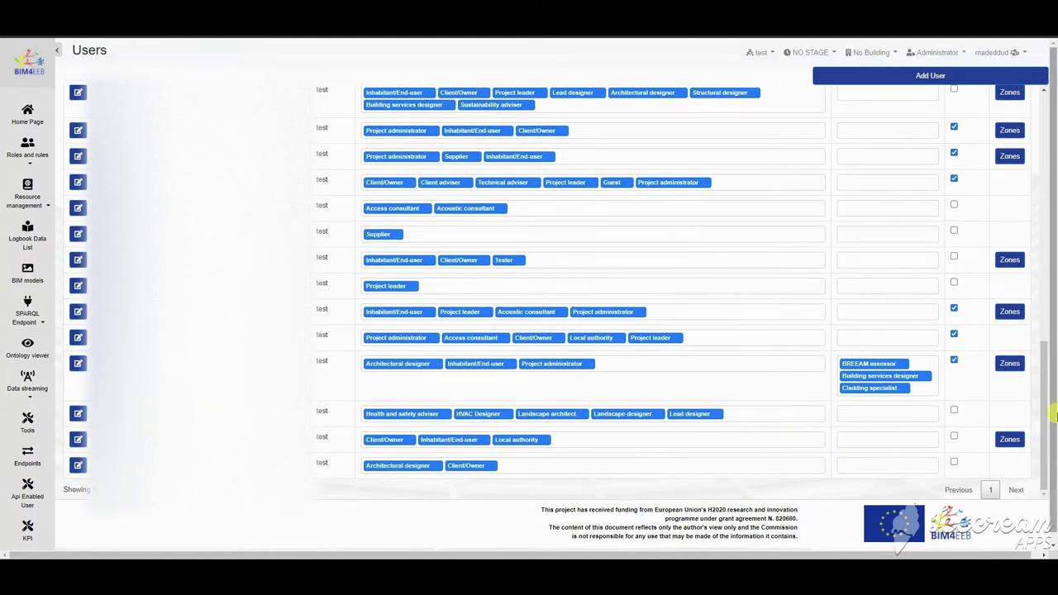
scroll(827, 455, "up", 1)
scroll(794, 448, "down", 1)
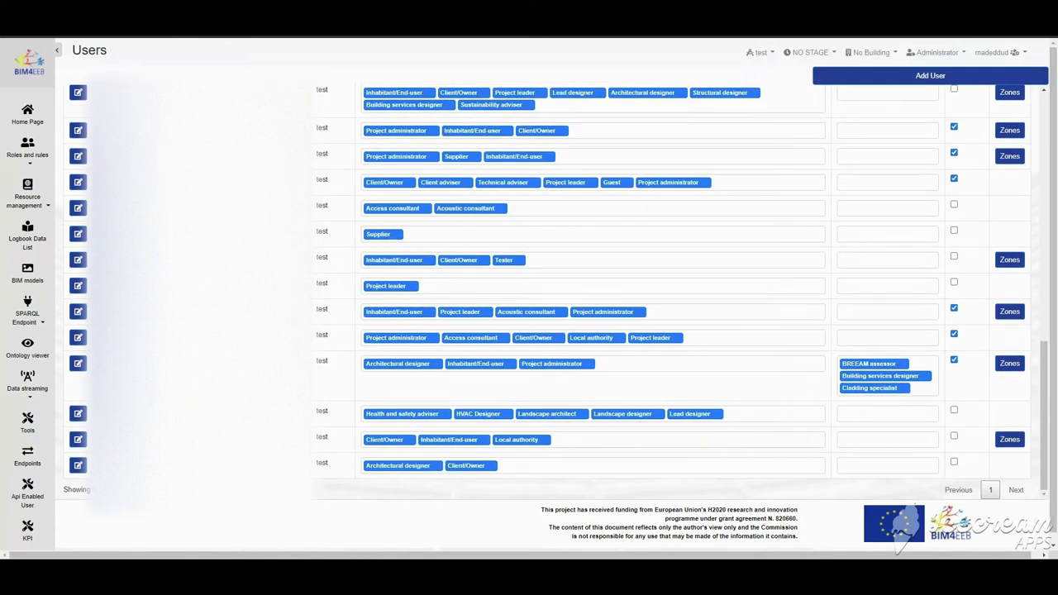
left_click(931, 76)
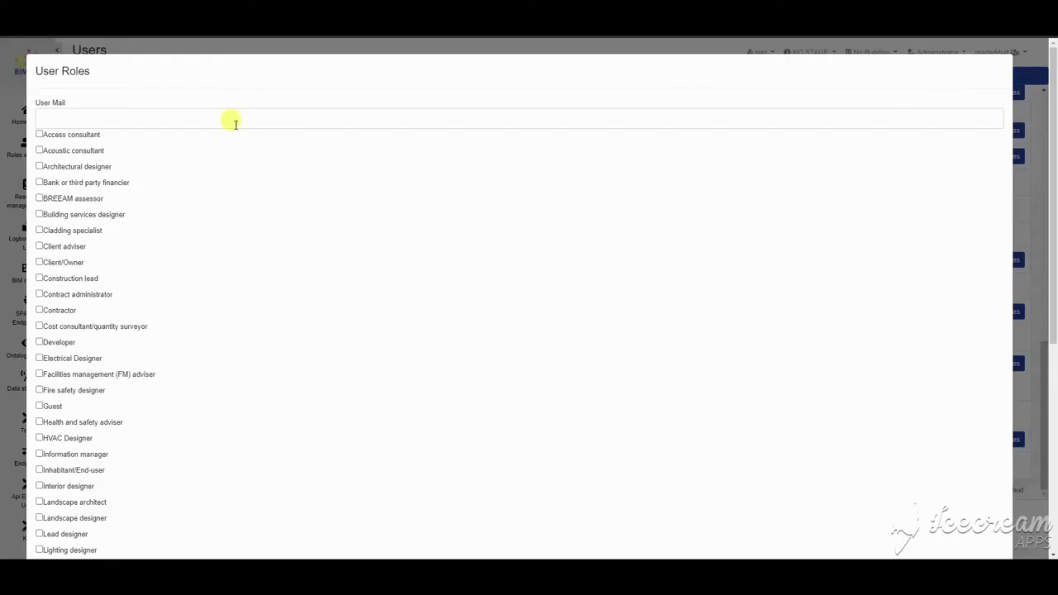
Step: Create a user with the new person's e-mail and the Inhabitant/End-user role
scroll(62, 406, "down", 5)
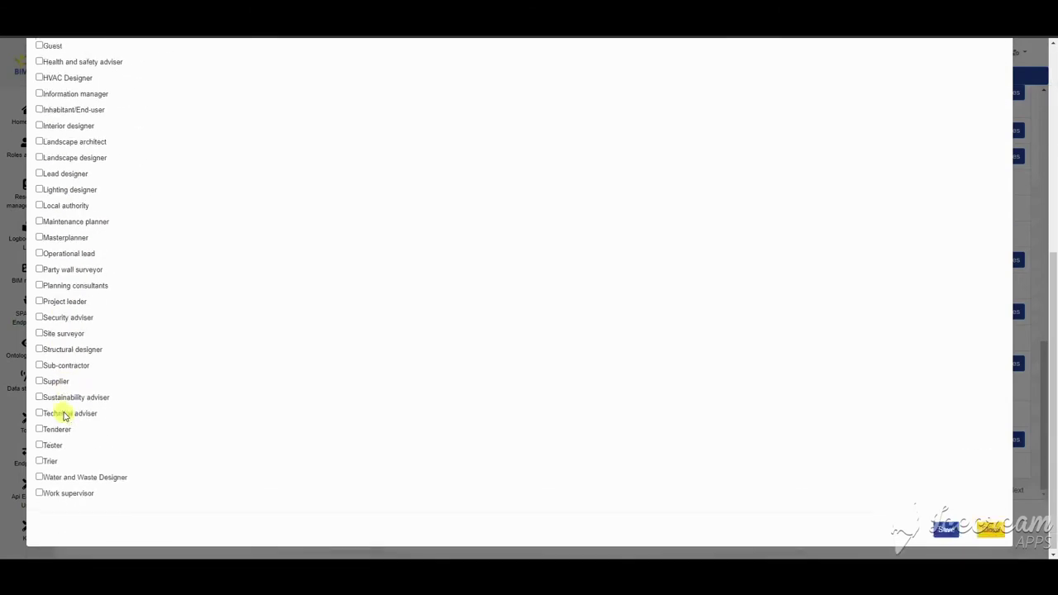
scroll(70, 455, "up", 2)
scroll(70, 455, "up", 3)
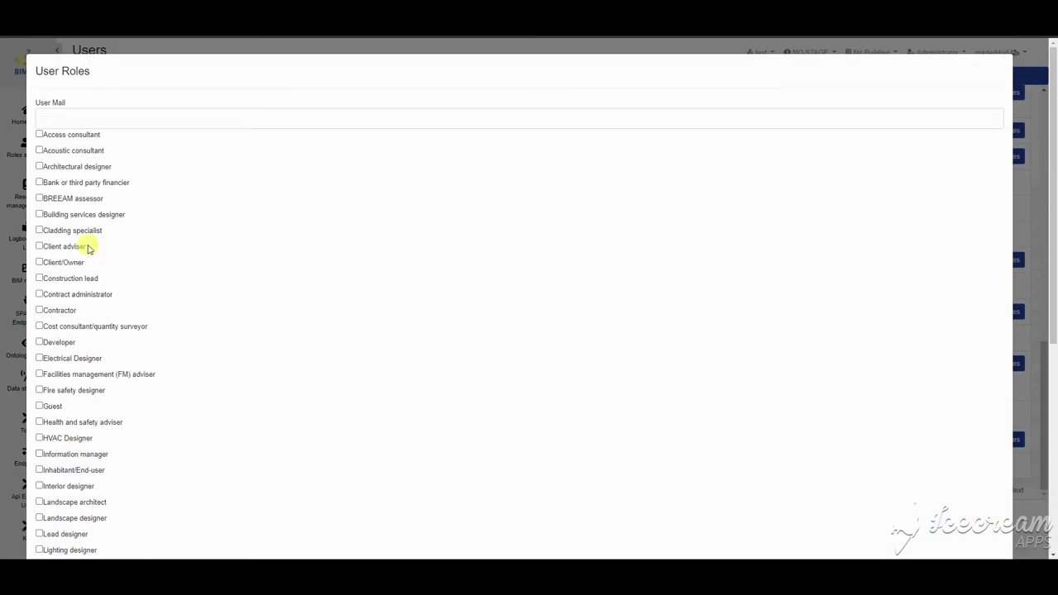
left_click(91, 113)
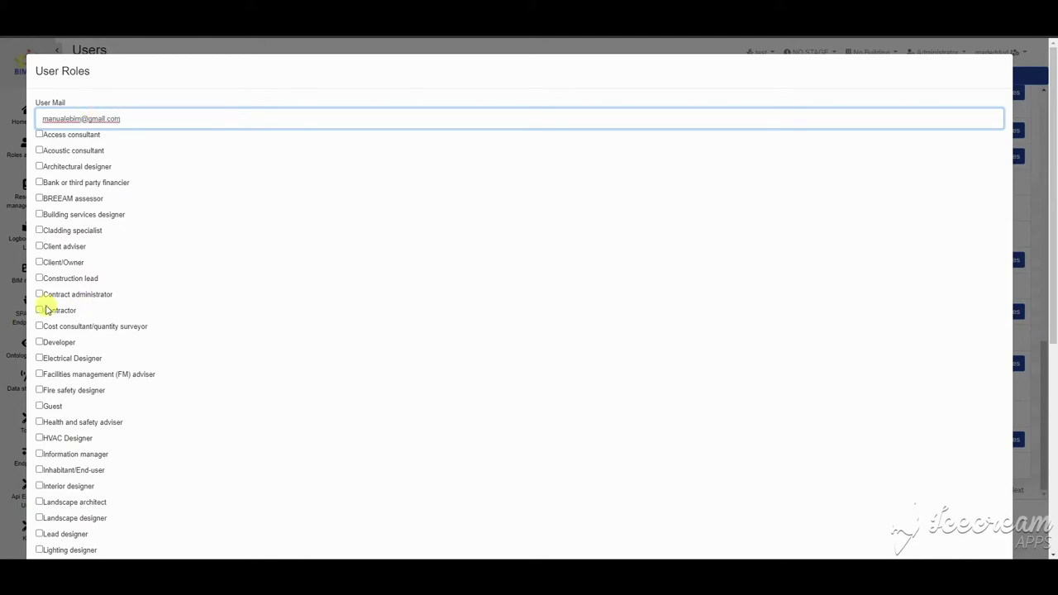
scroll(45, 310, "down", 3)
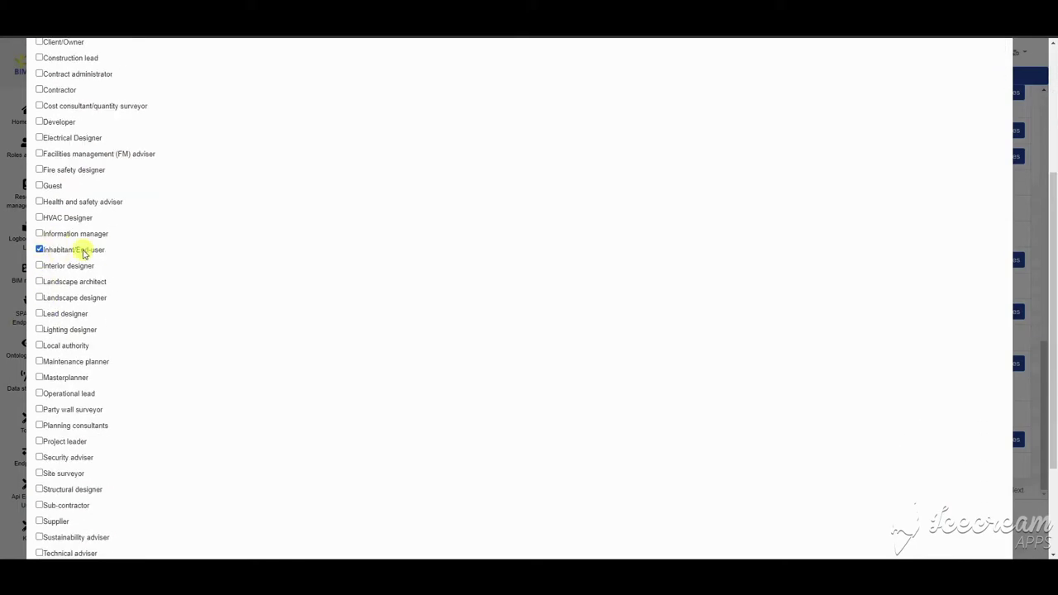
scroll(82, 372, "down", 2)
left_click(945, 529)
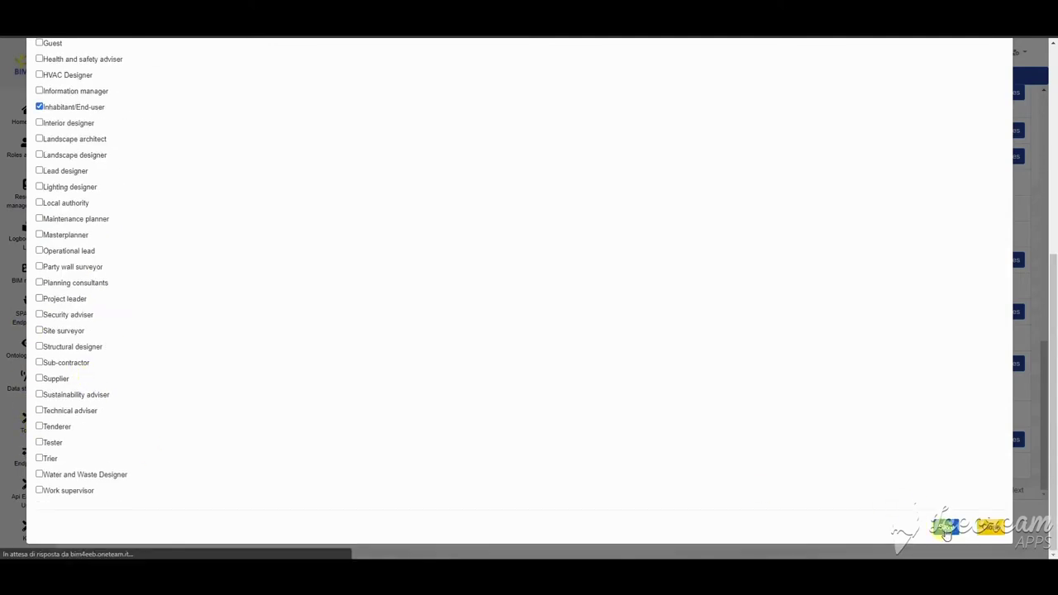
Step: Search the users list for the new user and open their roles editor
left_click(974, 89)
type("manu")
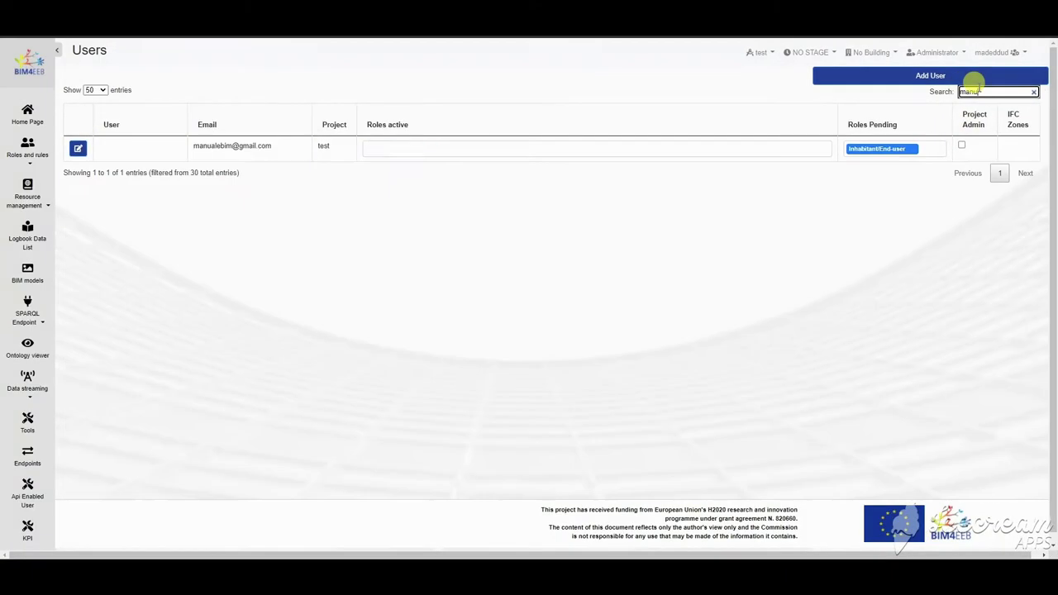
double_click(326, 147)
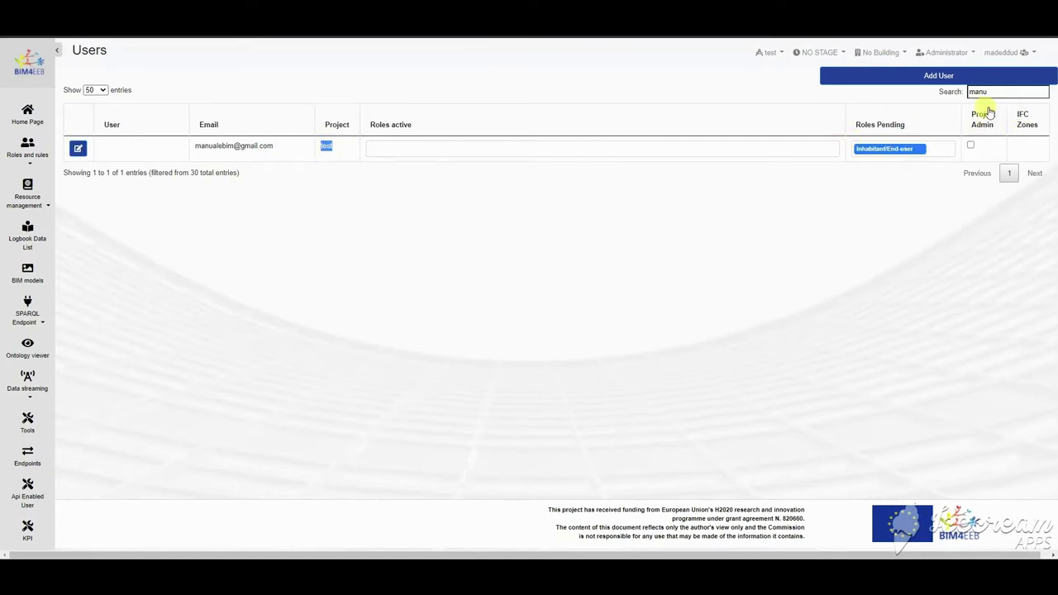
left_click(76, 149)
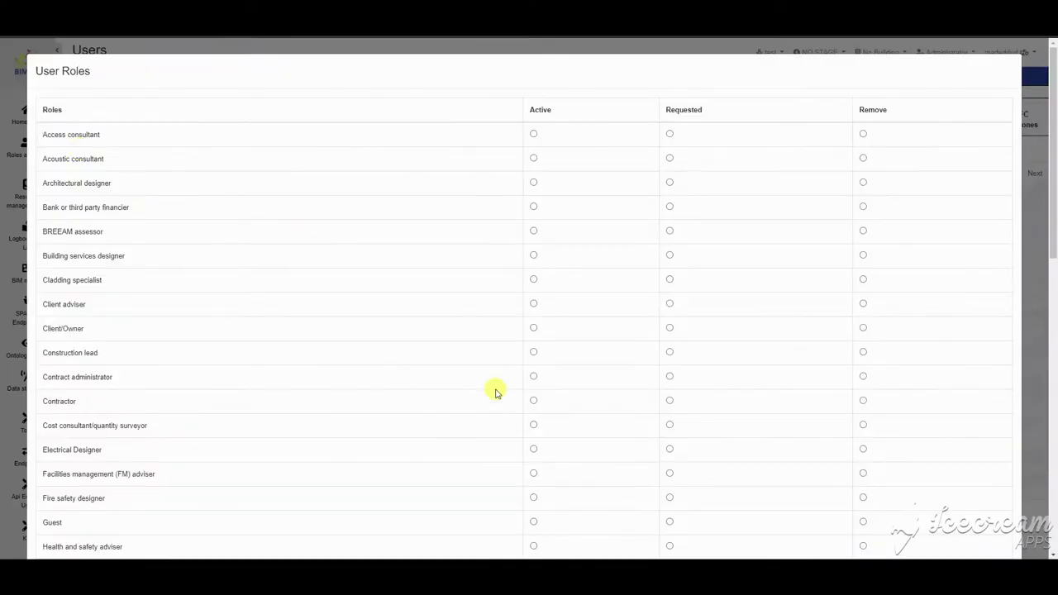
Step: Make Inhabitant/End-user an active role for the new user and save
scroll(496, 389, "down", 5)
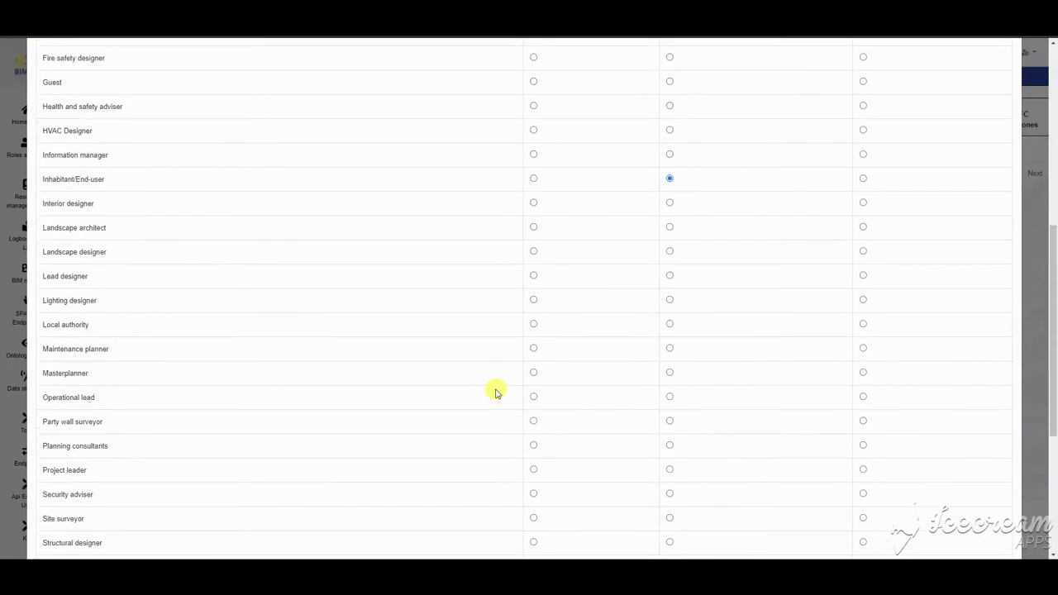
left_click(533, 180)
scroll(567, 130, "up", 5)
scroll(598, 430, "down", 8)
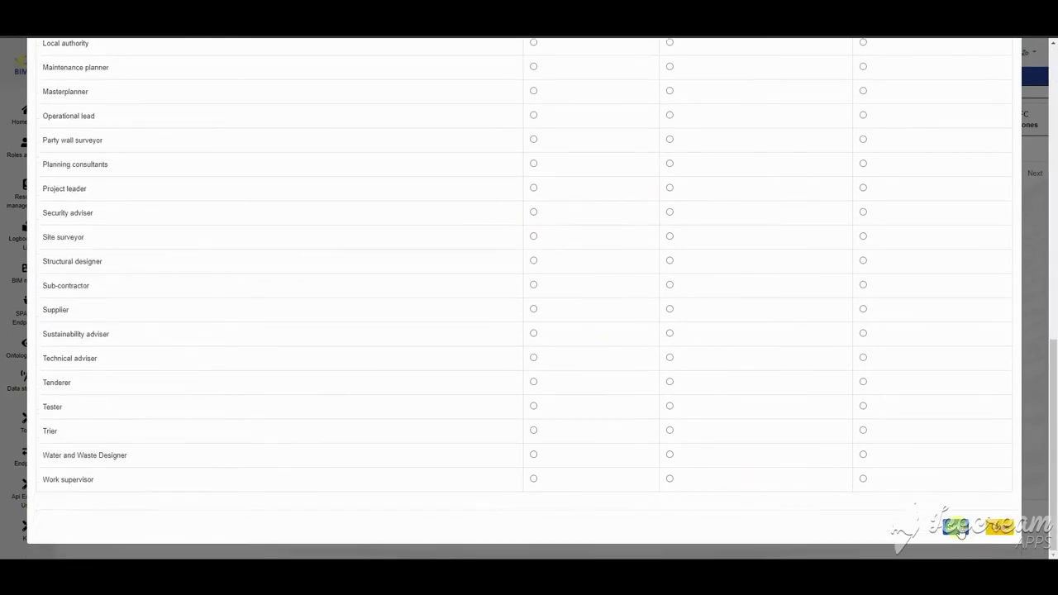
left_click(958, 528)
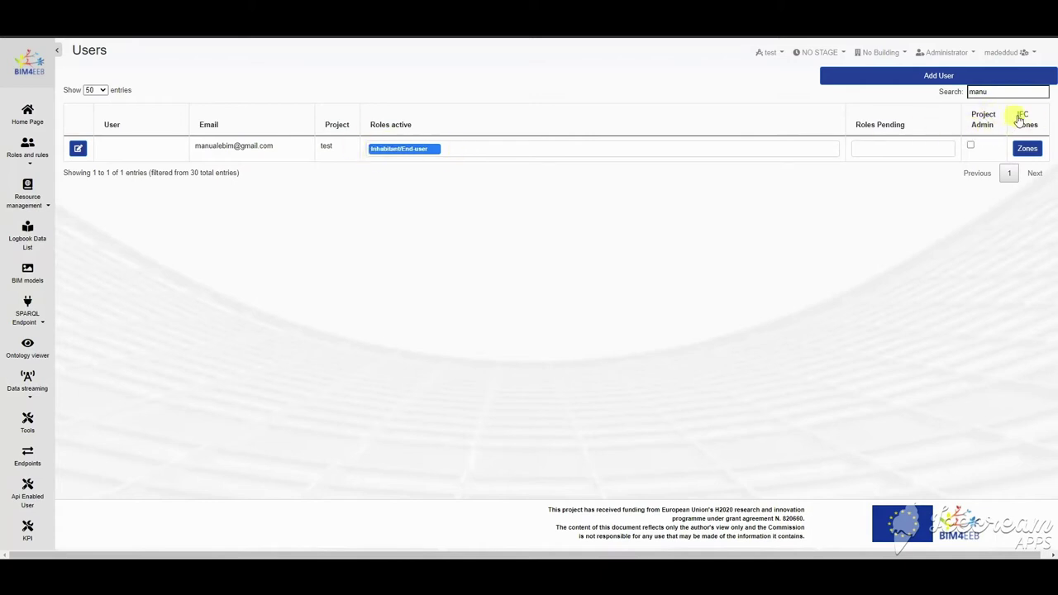
left_click(1028, 151)
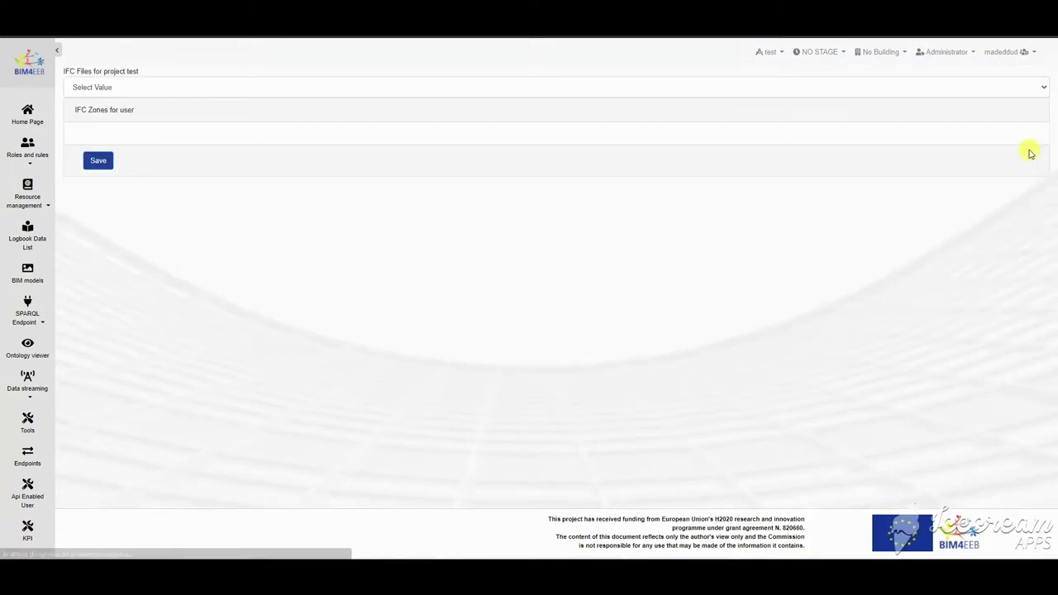
Step: Assign all eight test_zone.ifc zones to the user and save
left_click(120, 87)
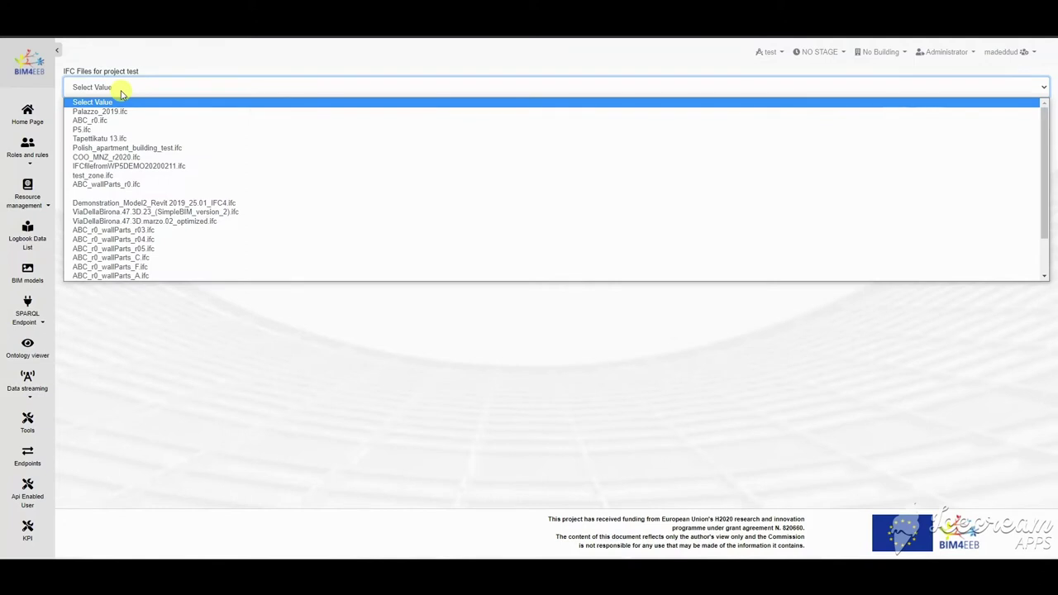
left_click(107, 175)
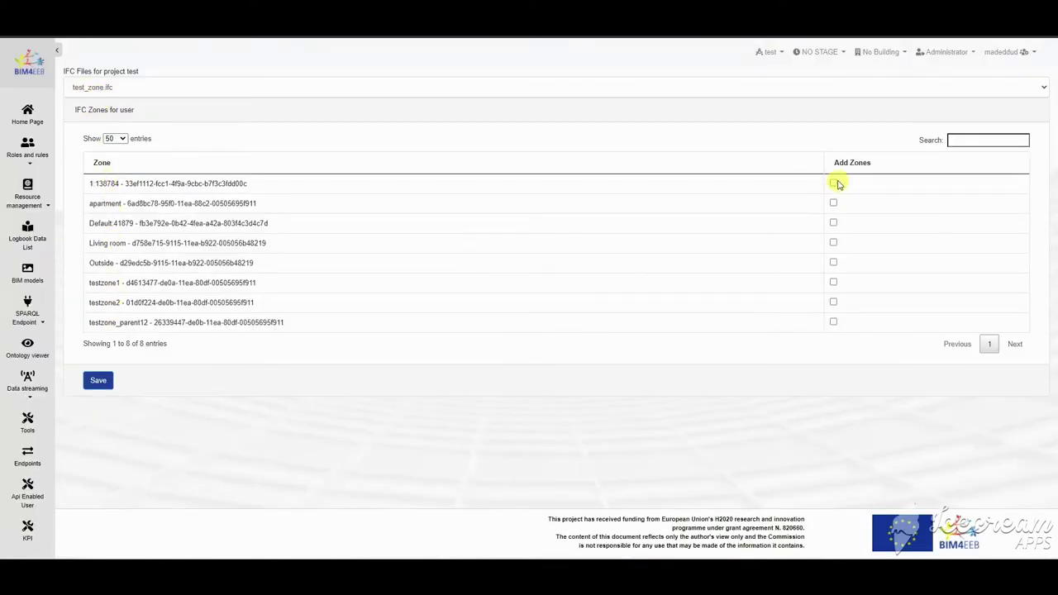
left_click(834, 243)
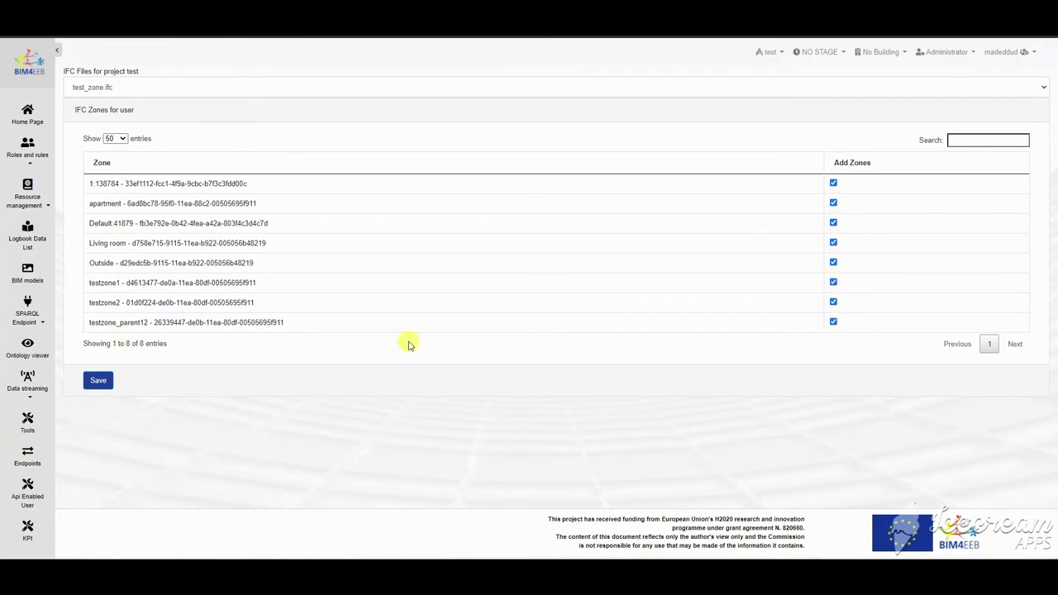
left_click(97, 382)
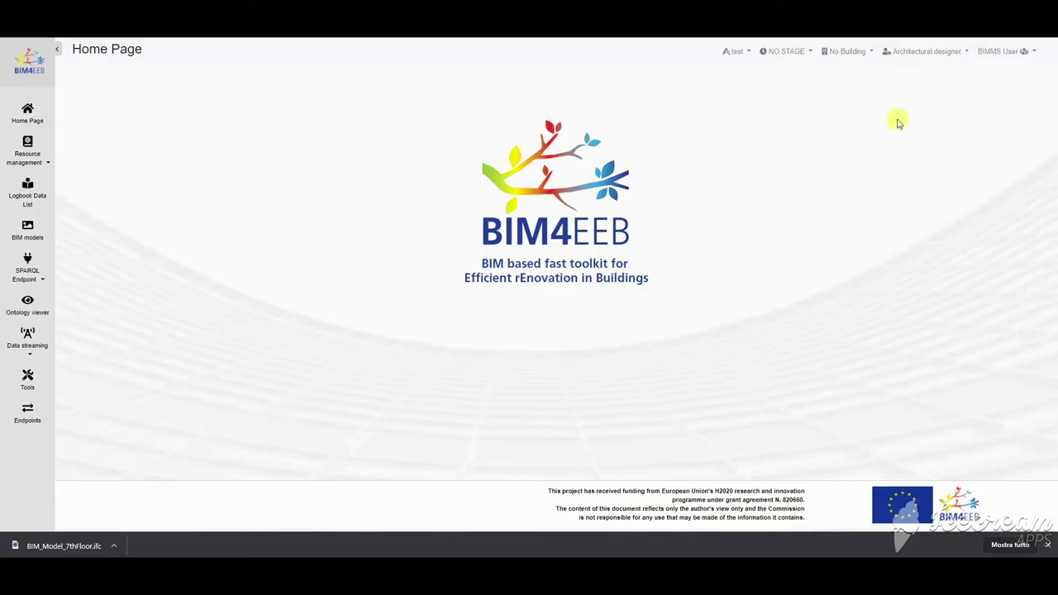
Step: Start a new resource with BIM 4 EEB Scope, category Models and typology IFC model
left_click(30, 157)
left_click(30, 195)
left_click(302, 158)
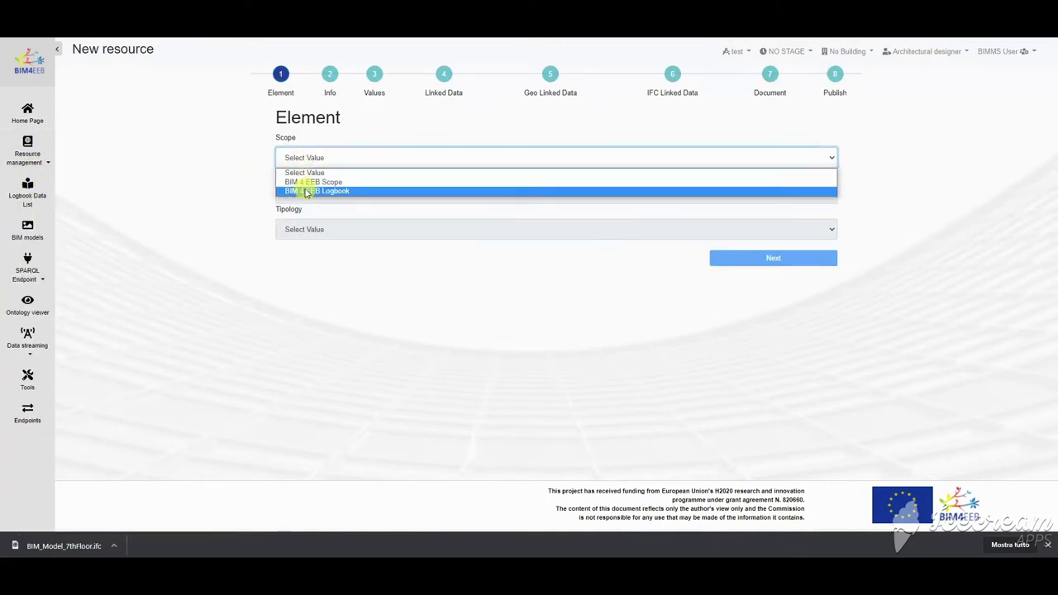
left_click(343, 182)
left_click(323, 195)
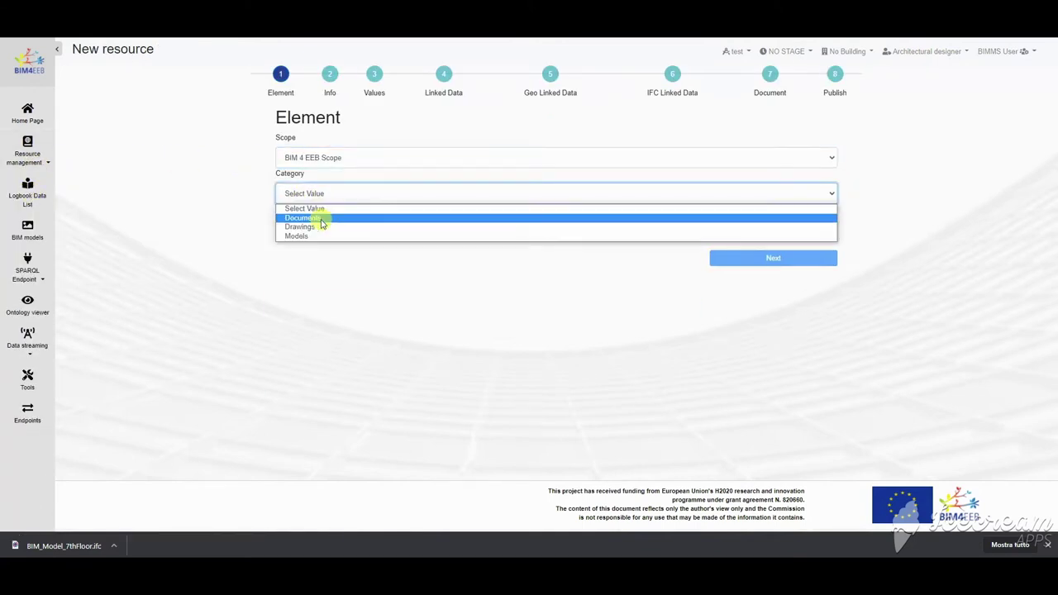
left_click(318, 237)
left_click(319, 236)
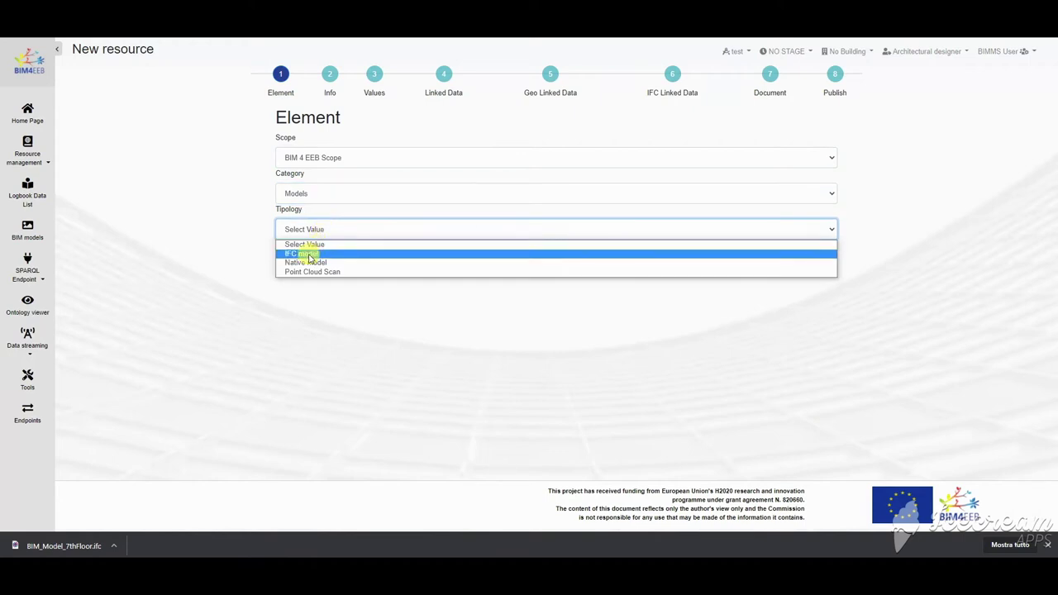
left_click(310, 254)
left_click(774, 260)
Step: Title the resource 'Architectural Model' and add a description
left_click(422, 194)
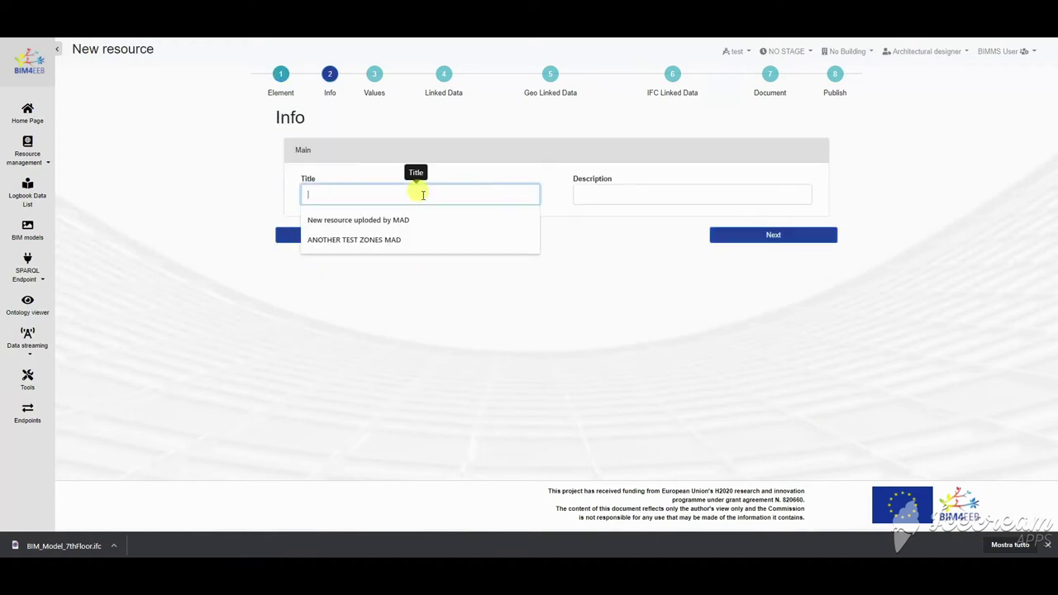
type("Architectural Model")
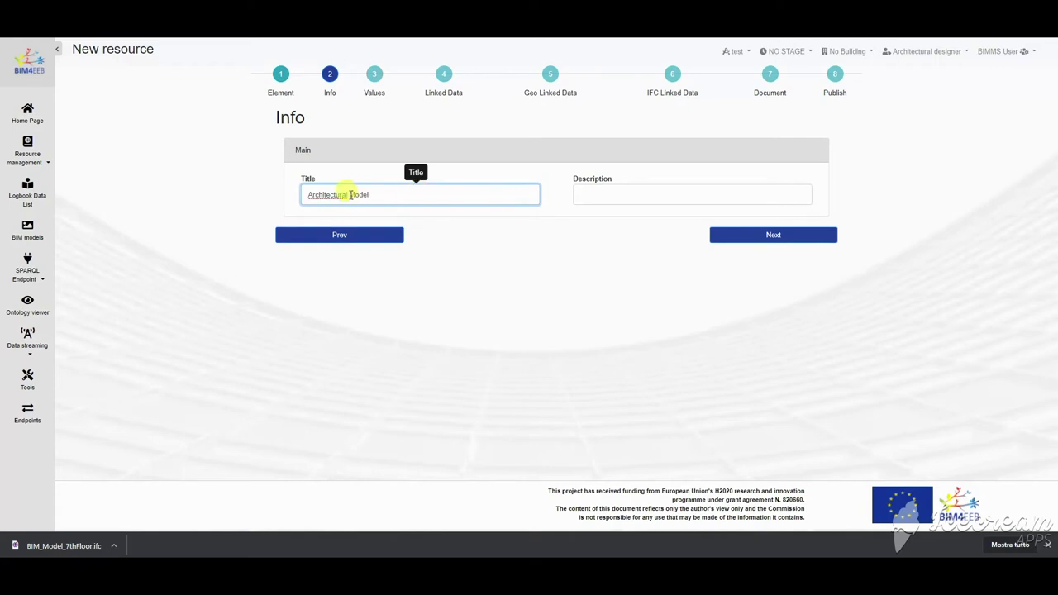
left_click(594, 194)
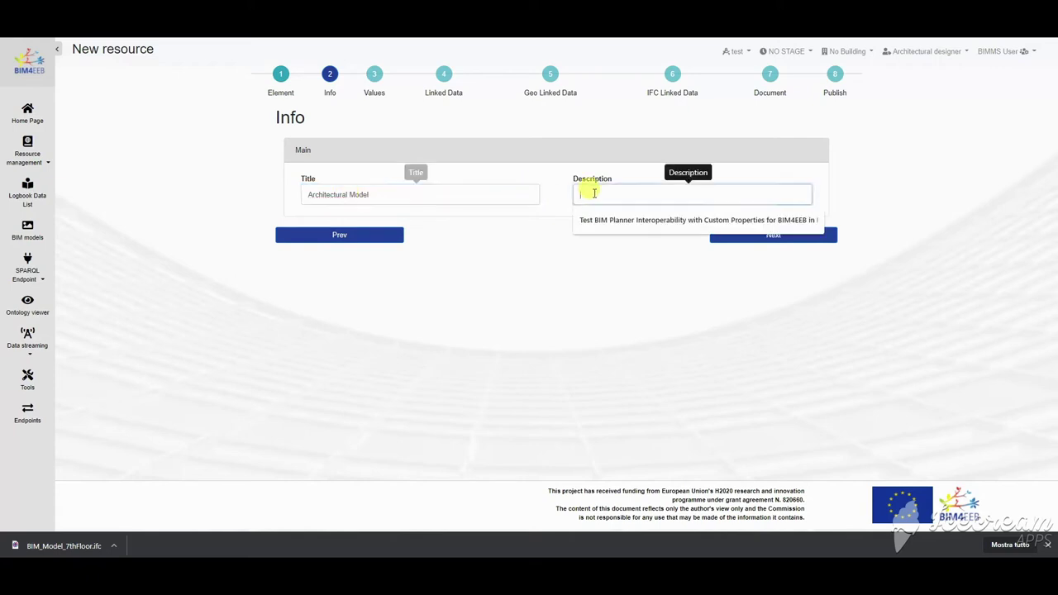
type("Building BIM Model")
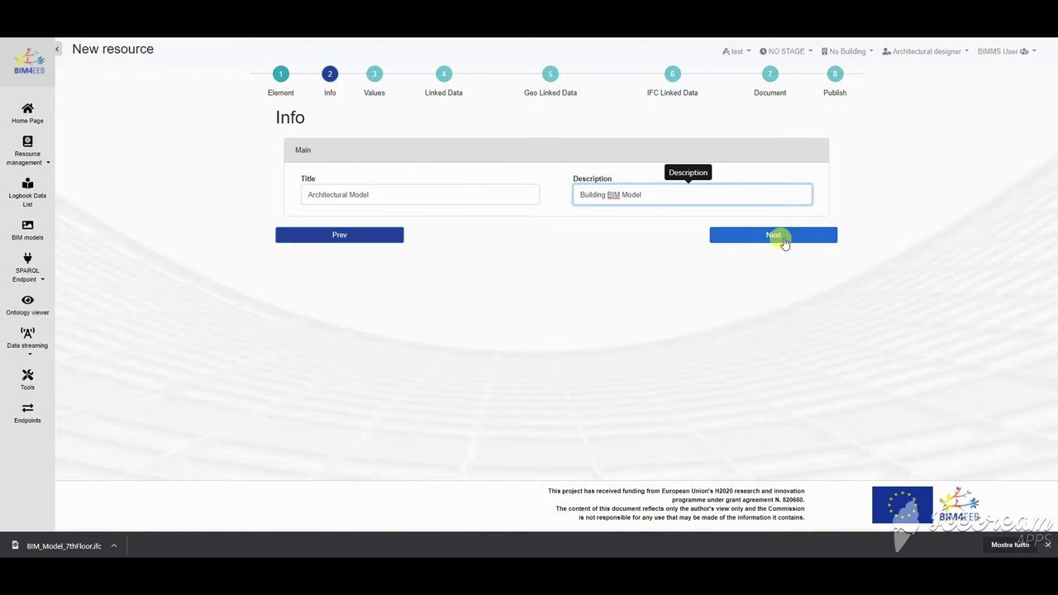
Step: Pass the Values and Linked Data steps without choosing an ontology
left_click(778, 238)
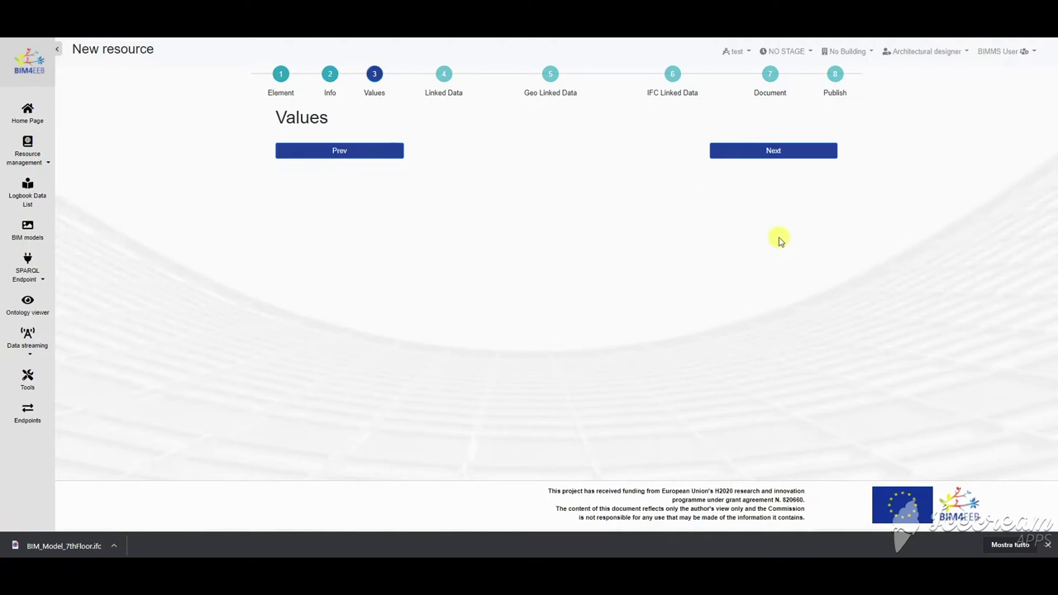
left_click(775, 151)
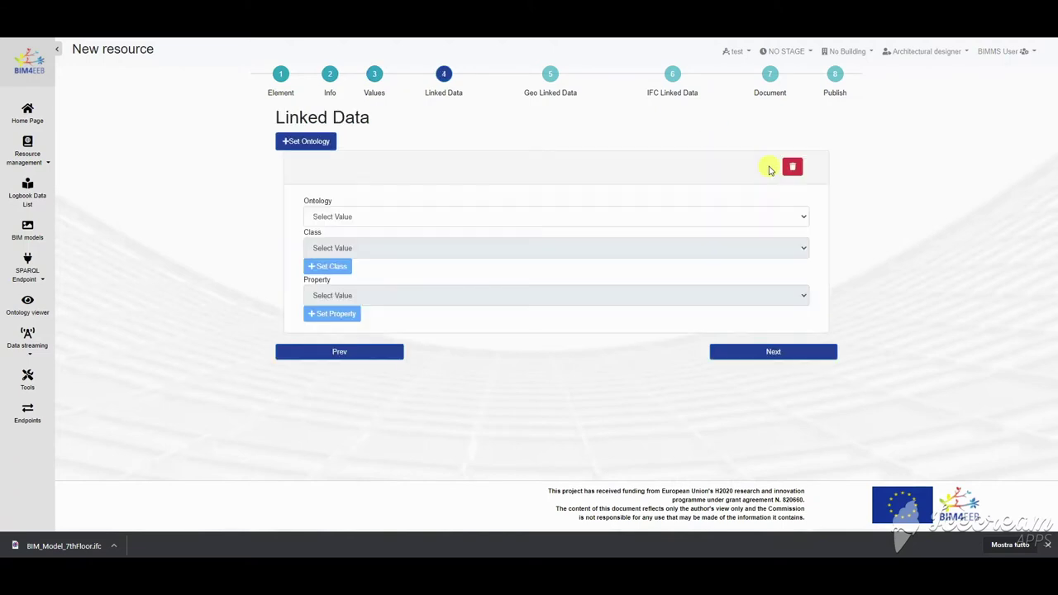
left_click(375, 217)
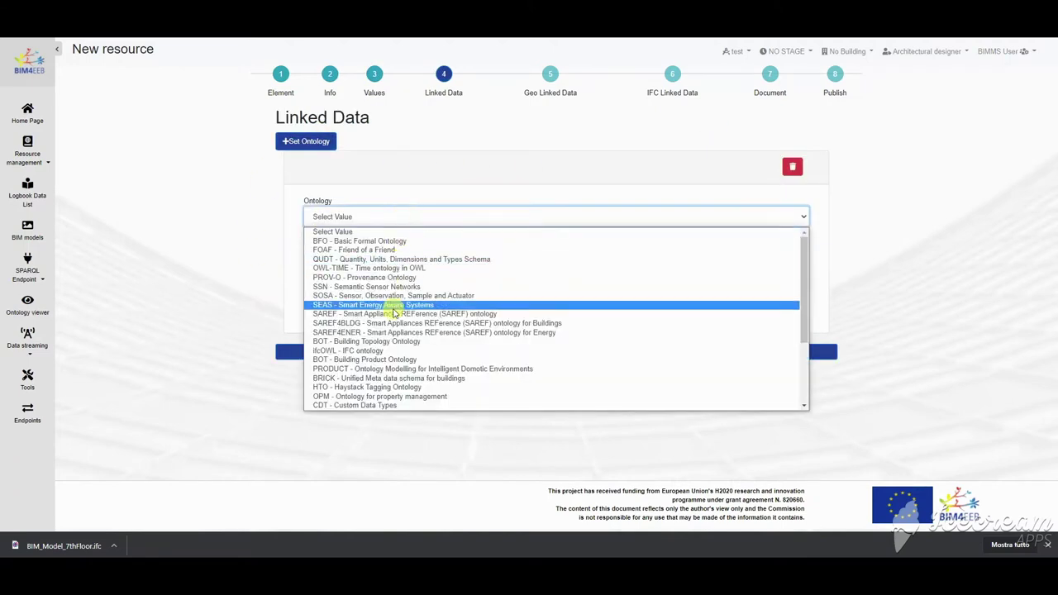
scroll(394, 330, "down", 3)
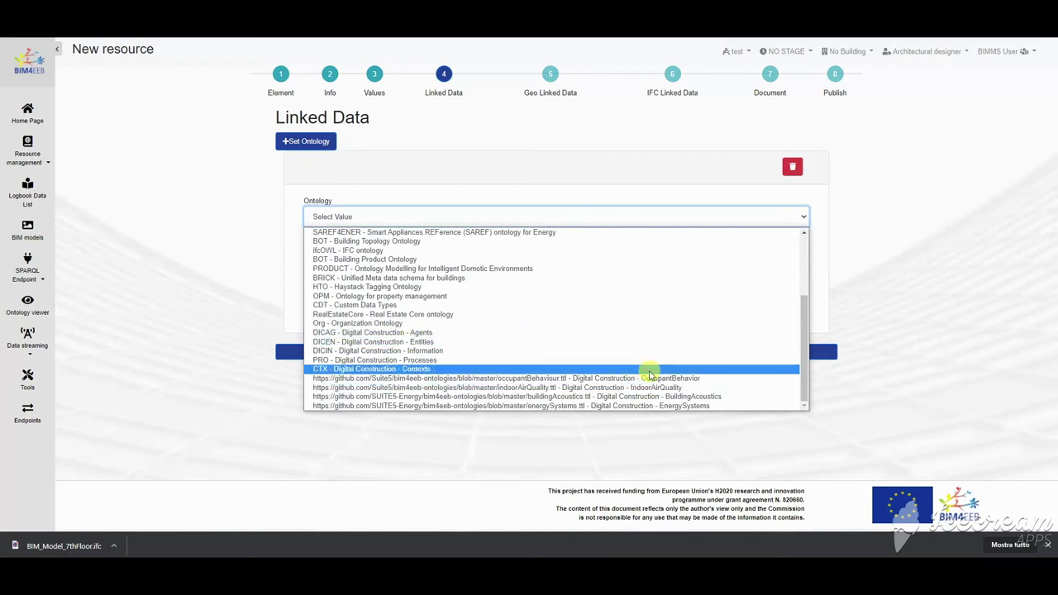
scroll(645, 361, "up", 5)
left_click(561, 130)
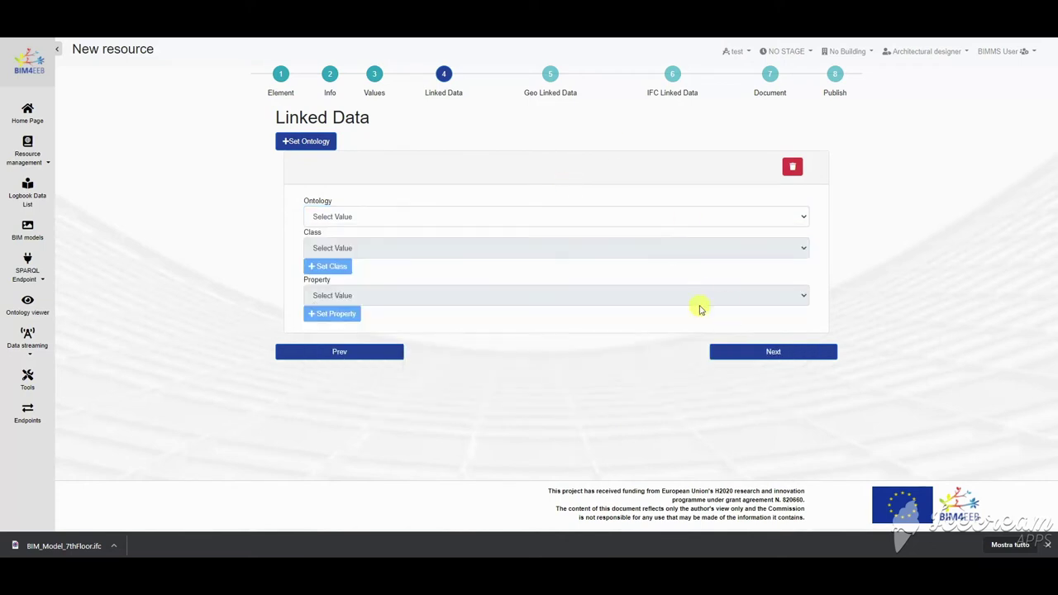
left_click(770, 351)
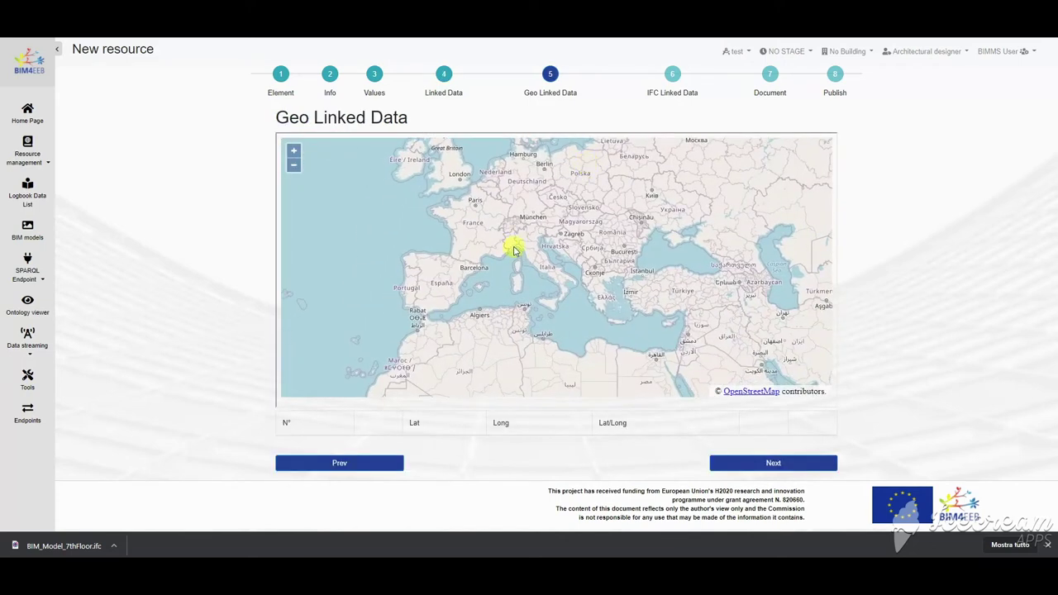
Step: Pin a geo point named 'Monza Location' in Monza and zoom the map to it
scroll(513, 250, "up", 2)
scroll(530, 219, "up", 5)
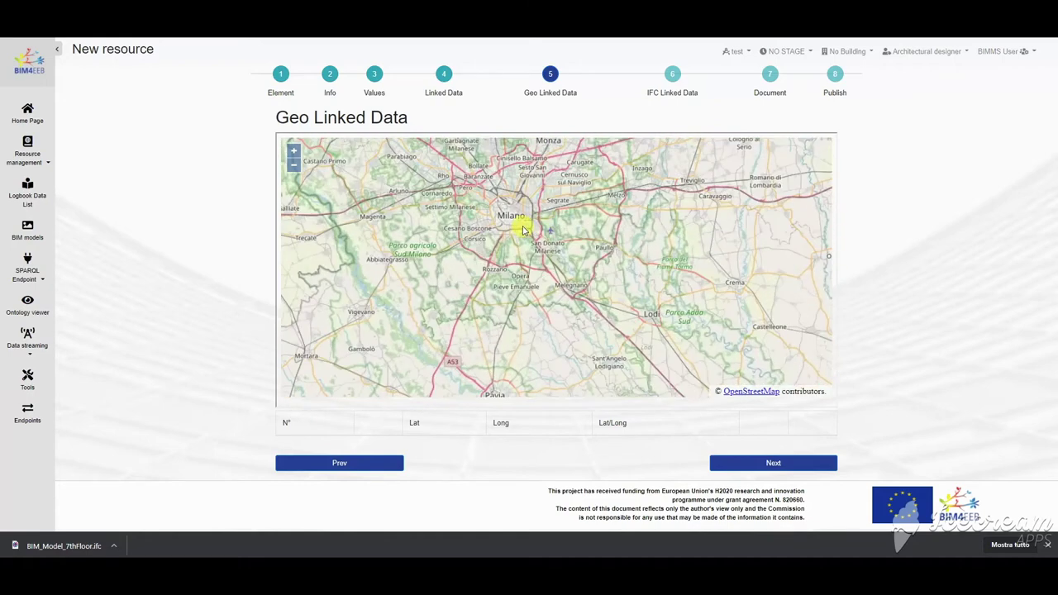
scroll(590, 256, "up", 1)
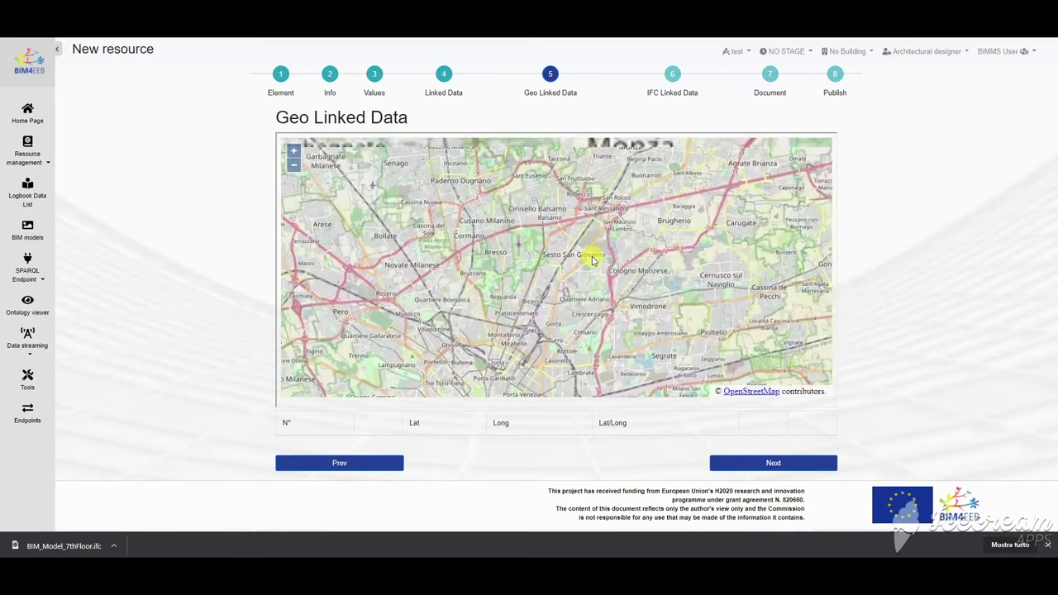
left_click_drag(590, 256, 622, 269)
scroll(622, 269, "up", 4)
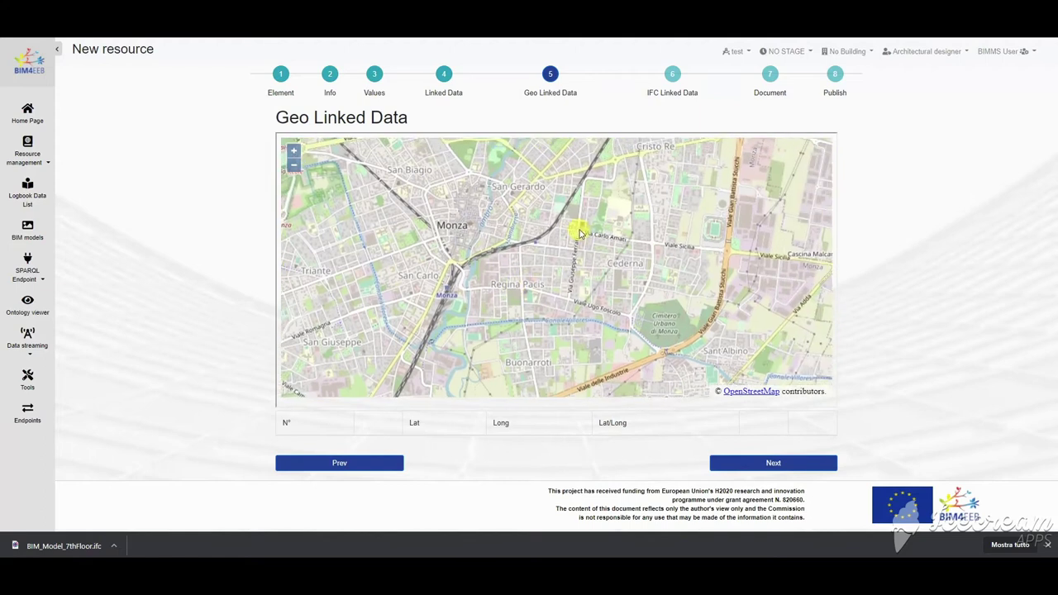
scroll(546, 260, "down", 1)
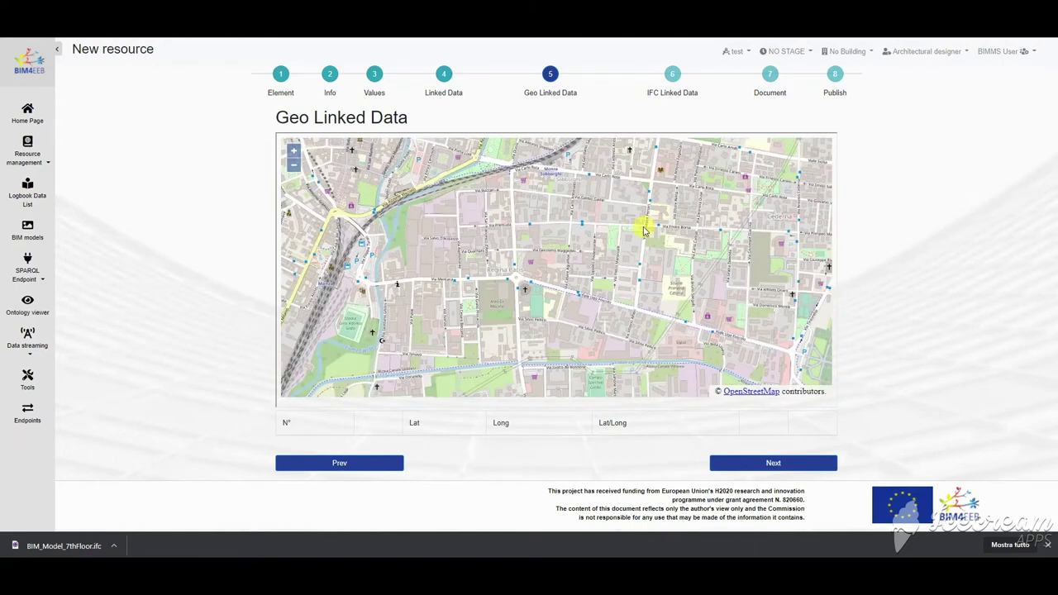
left_click(646, 230)
left_click(362, 449)
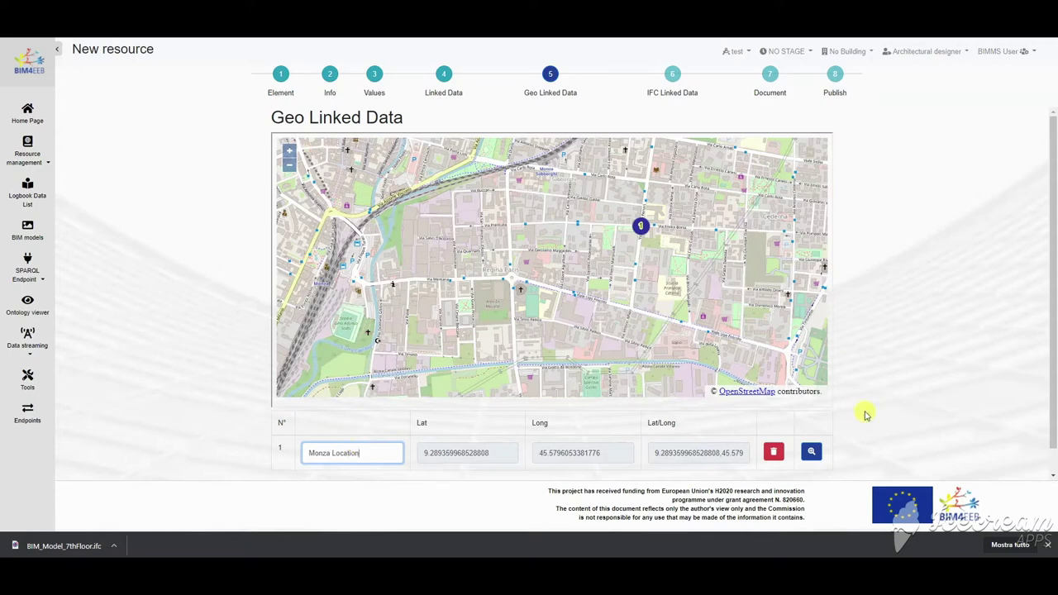
left_click(880, 417)
left_click(812, 455)
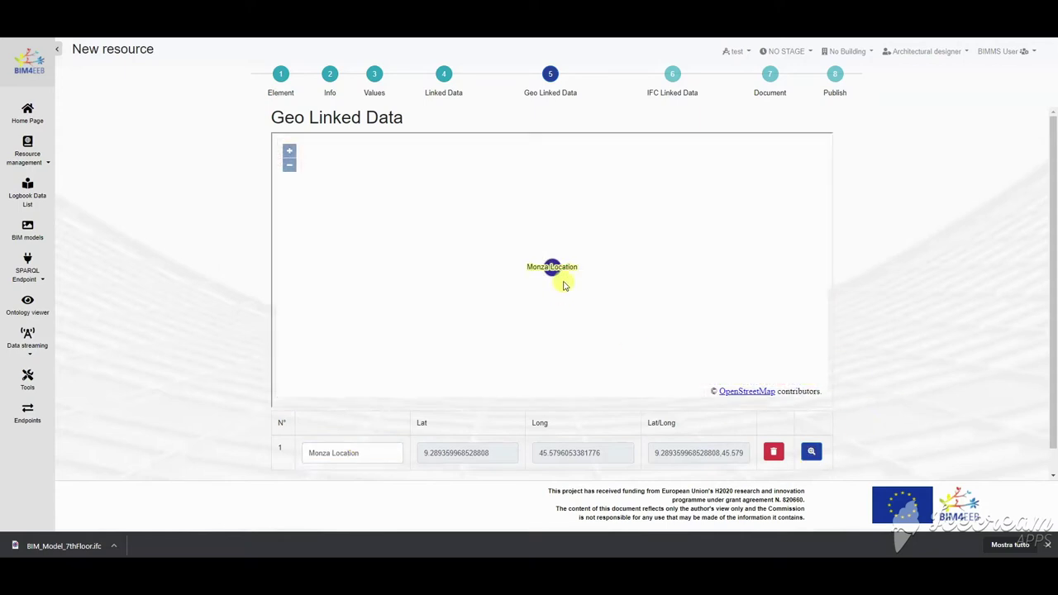
scroll(561, 283, "down", 5)
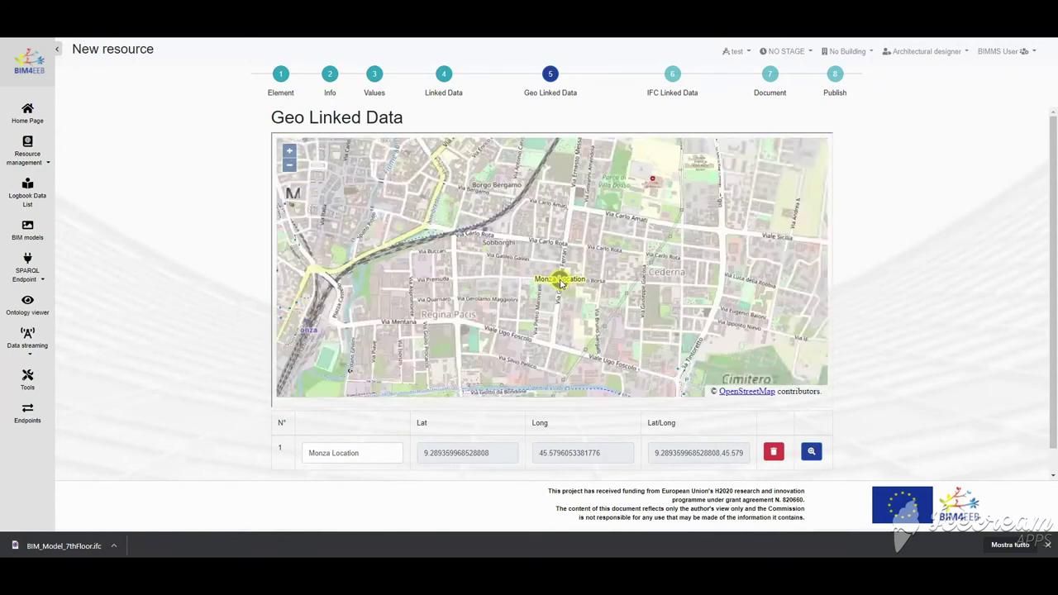
scroll(928, 337, "down", 1)
Step: Pass the IFC Linked Data step without linking an IFC file
left_click(761, 470)
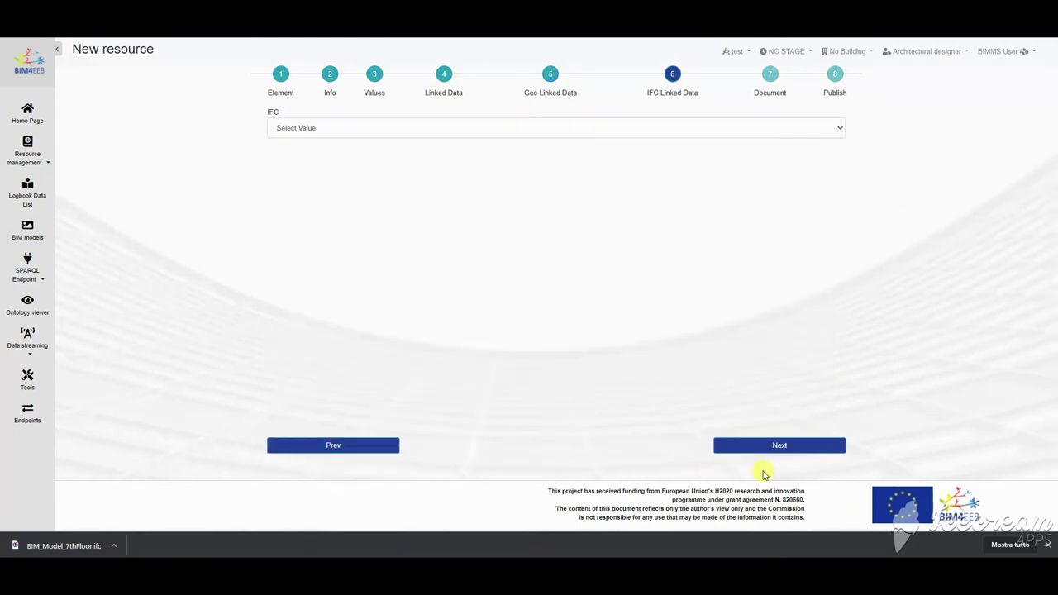
left_click(338, 132)
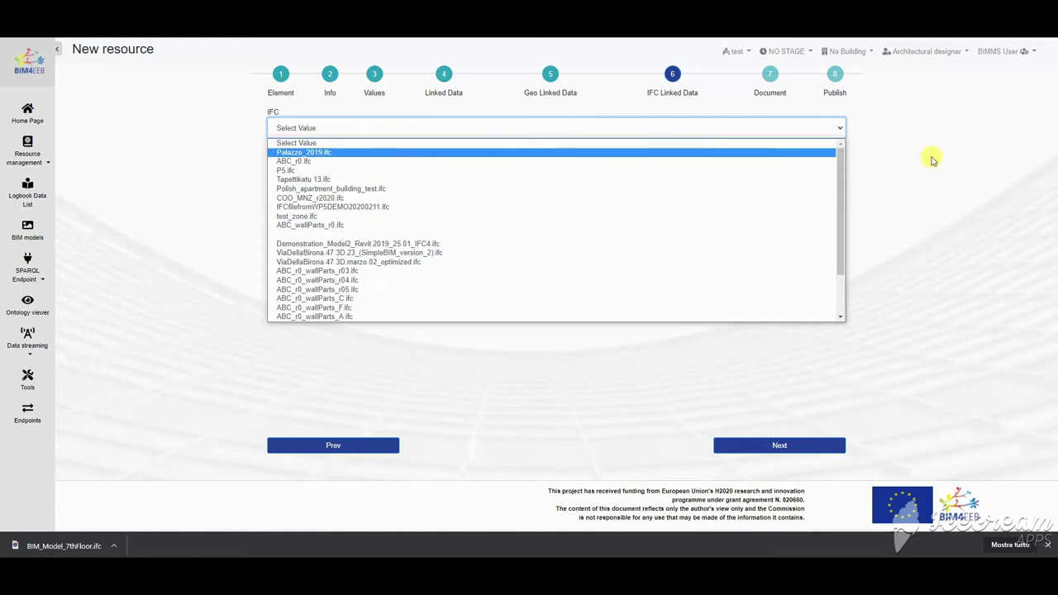
left_click(909, 203)
left_click(779, 445)
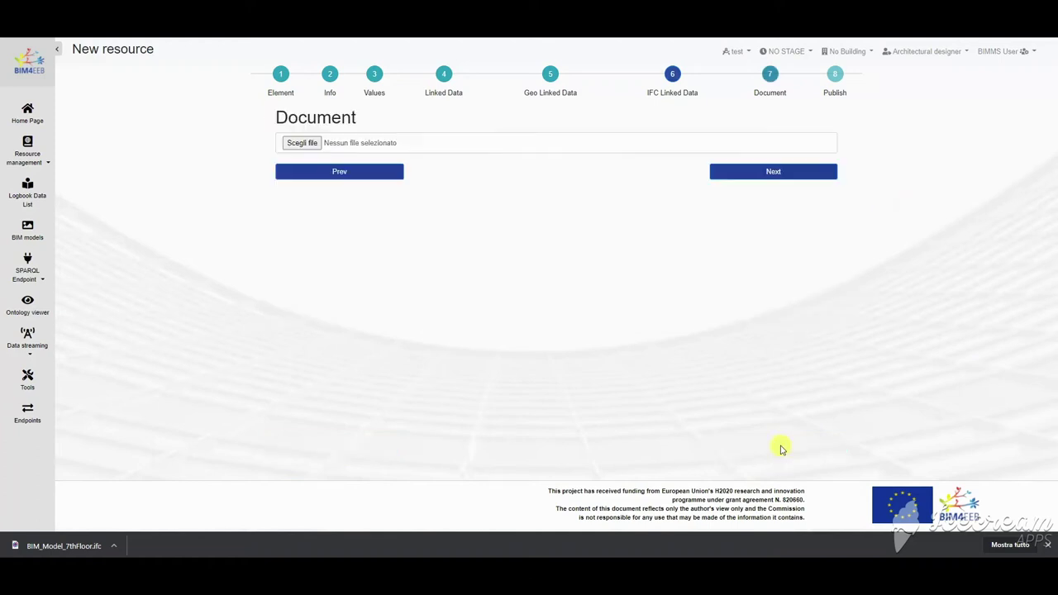
Step: Attach BIM_Model_7thFloor.ifc from the _data folder as the resource document
left_click(312, 144)
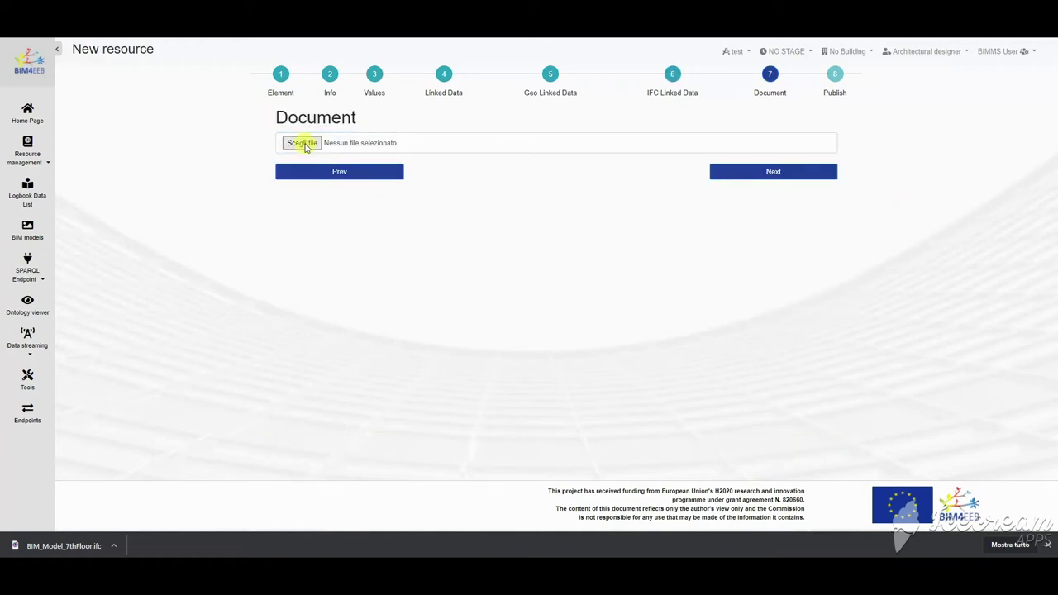
double_click(288, 141)
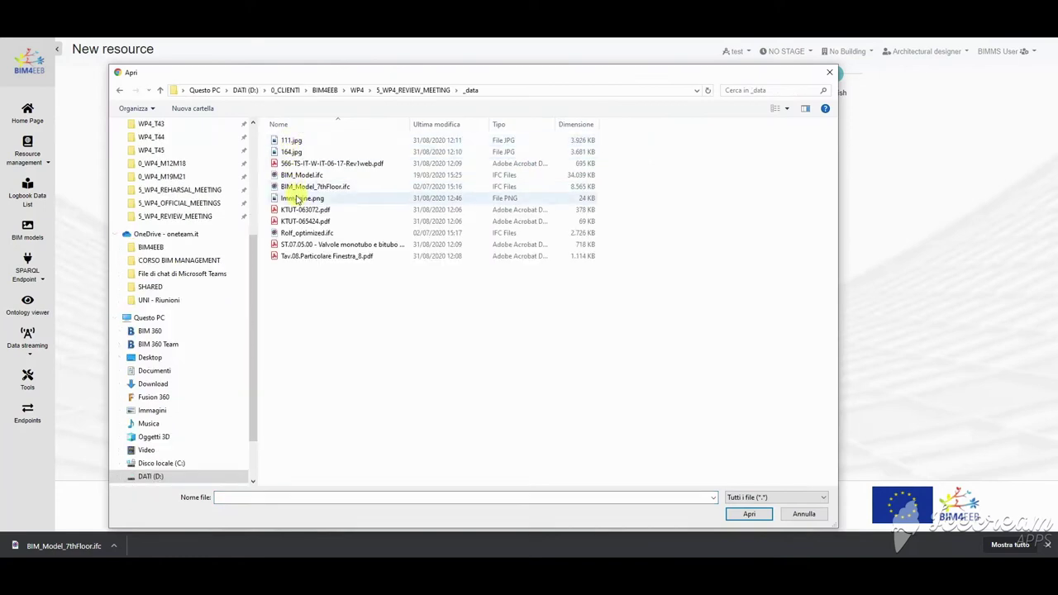
left_click(302, 186)
left_click(751, 515)
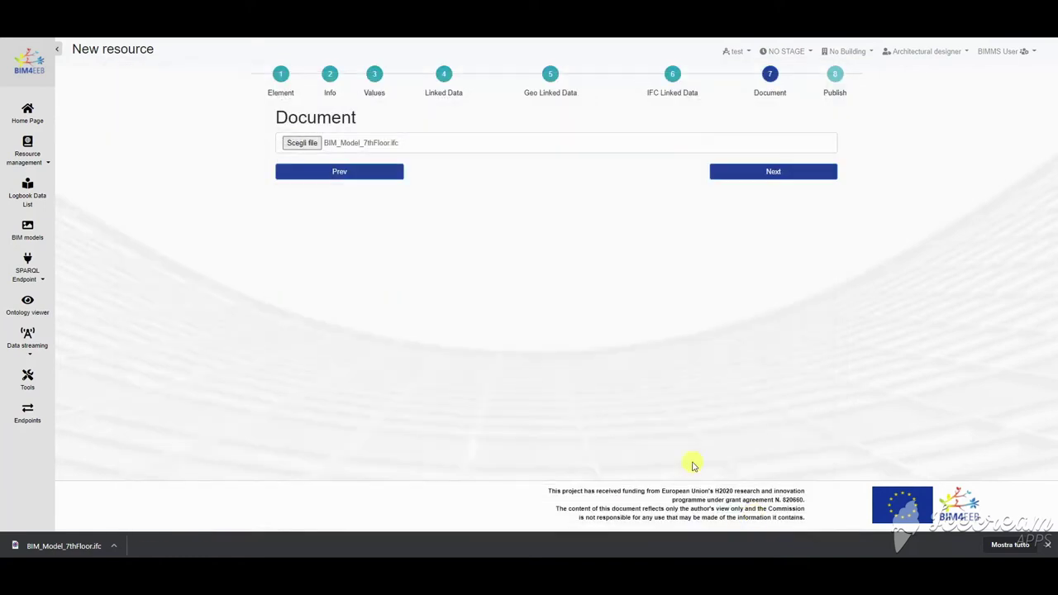
Step: Set the publication status to L0-Work In Progress and finish the resource
left_click(770, 170)
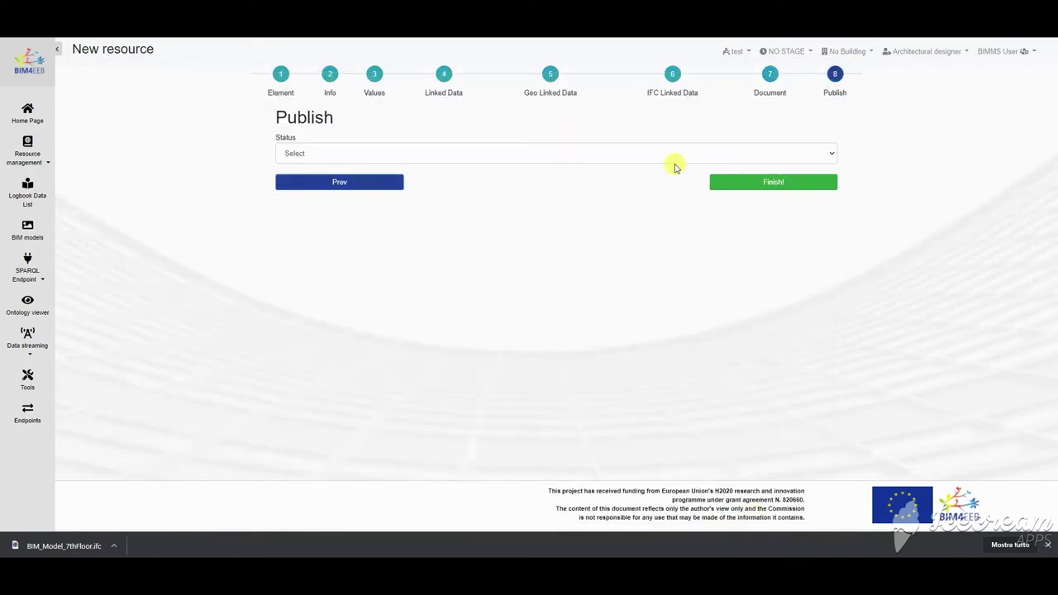
left_click(483, 158)
left_click(333, 176)
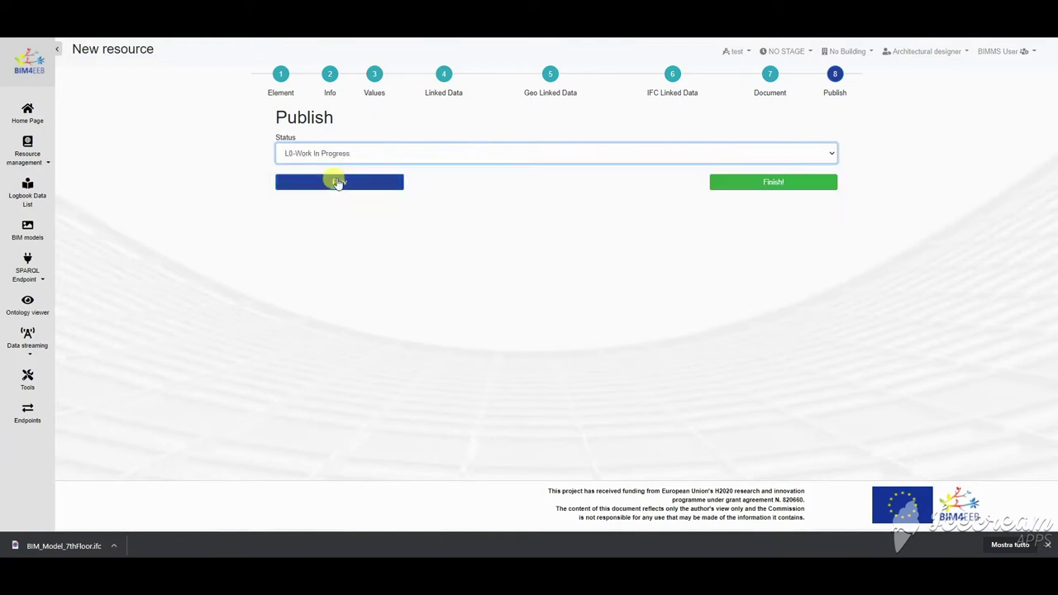
left_click(770, 185)
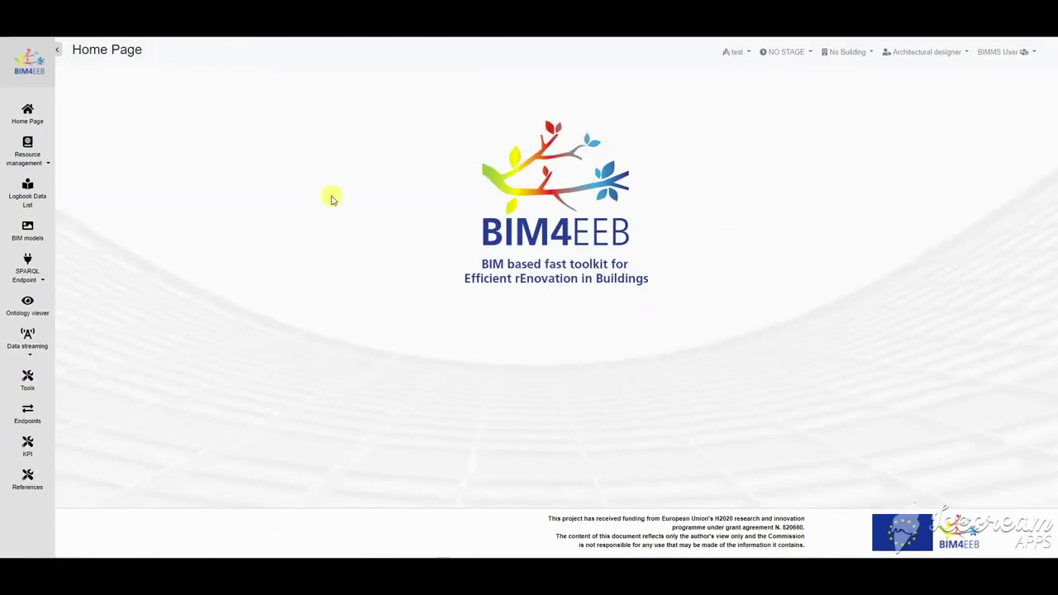
Step: Search the resource list for titles matching 'monza'
left_click(28, 154)
left_click(28, 230)
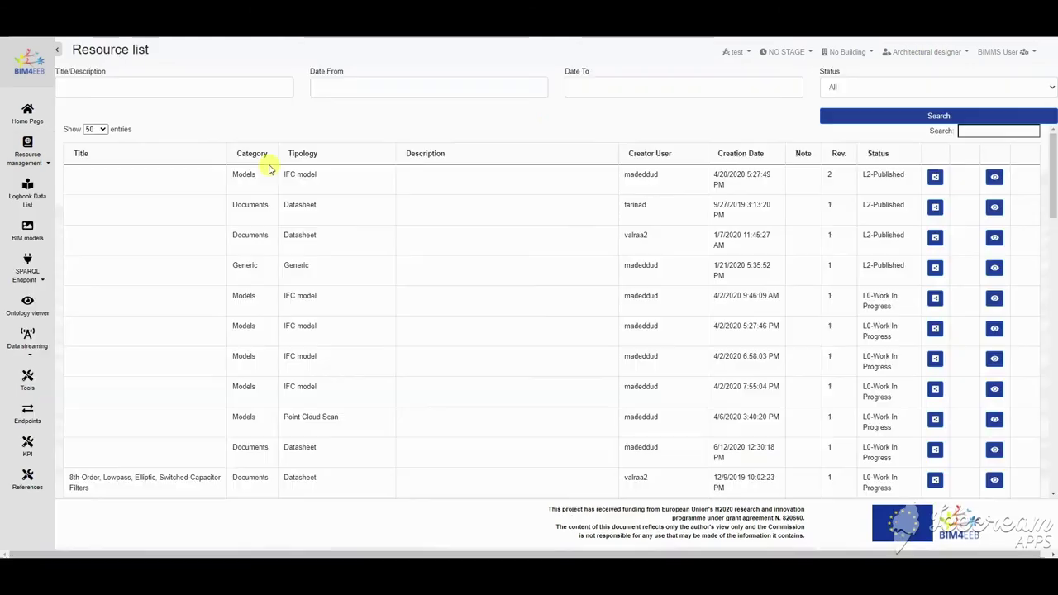
left_click(210, 88)
left_click(95, 113)
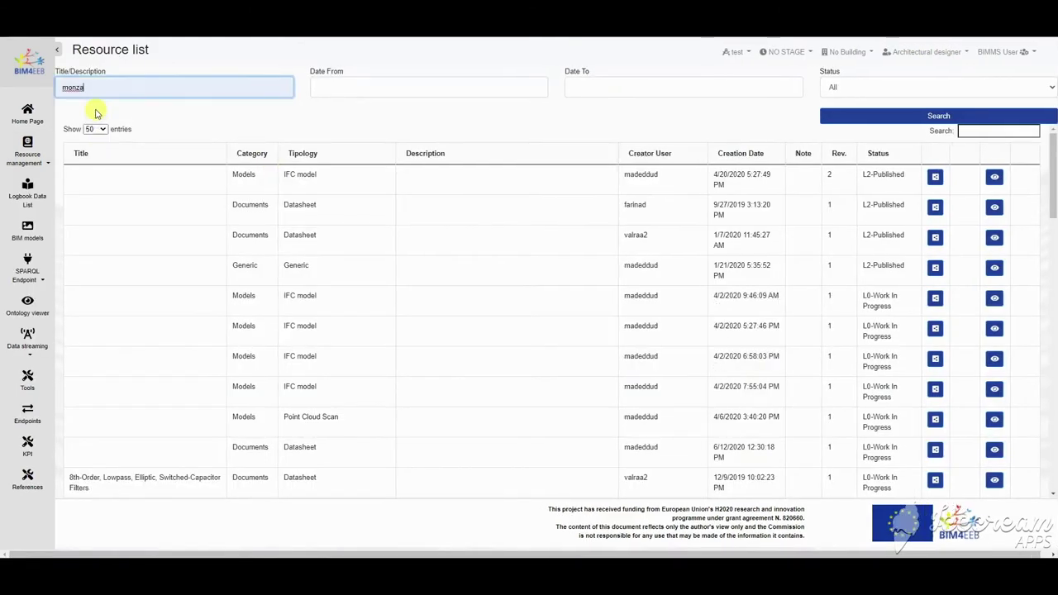
left_click(919, 121)
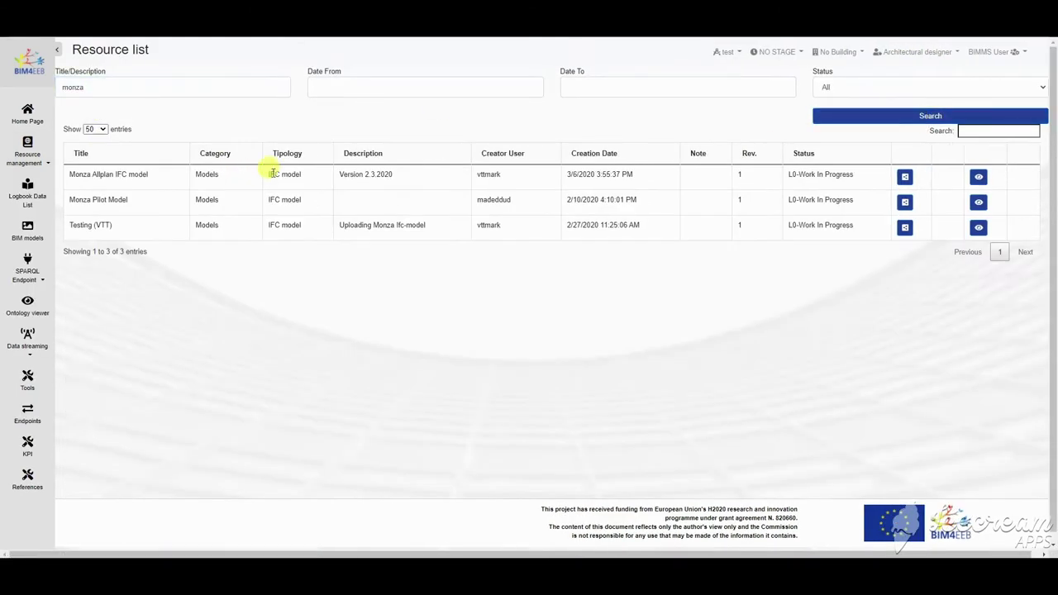
Step: Set the Monza Allplan IFC model status to L1-Shared with a comment
left_click(906, 178)
left_click(556, 118)
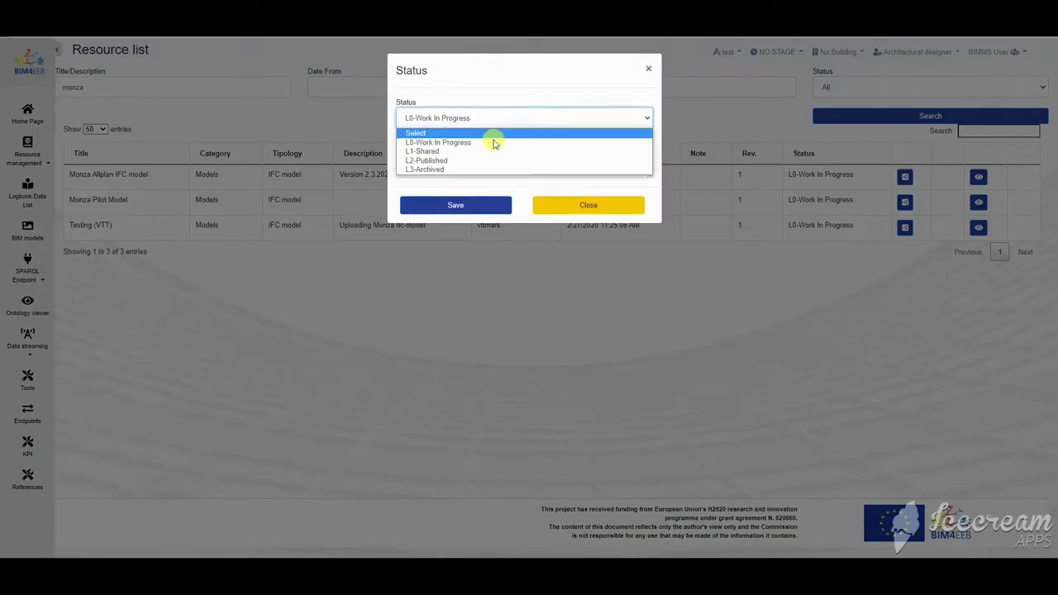
left_click(451, 152)
left_click(453, 146)
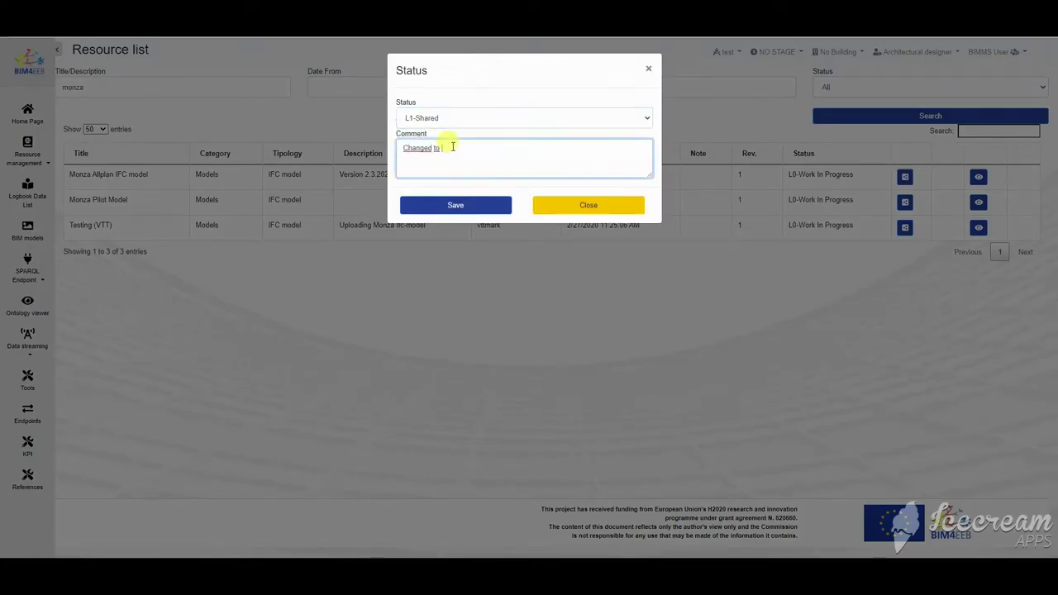
left_click(455, 205)
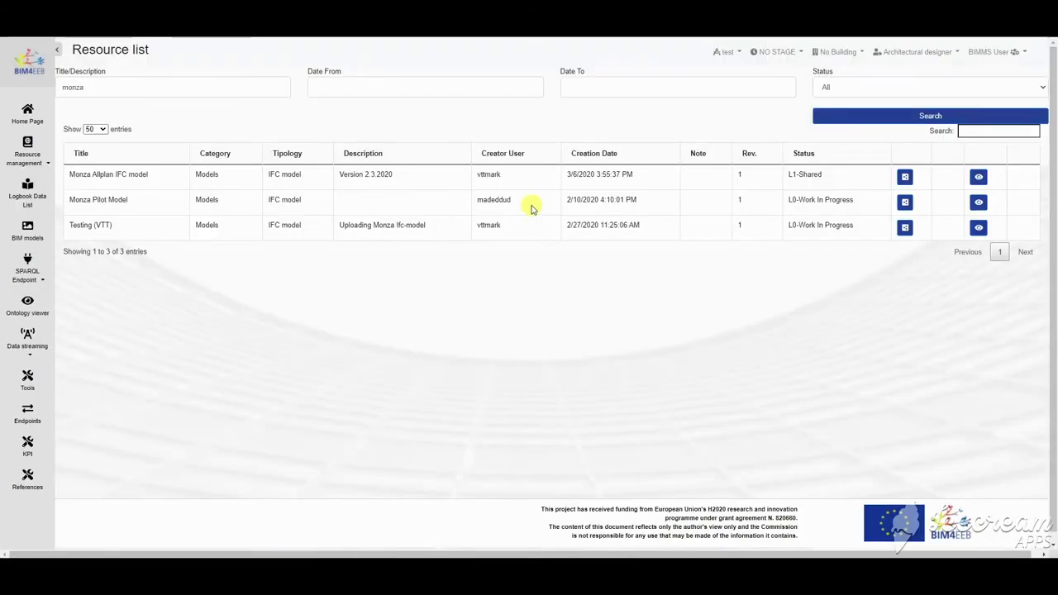
Step: Set Testing (VTT) to L2-Published with an 'Approv...' approval comment
left_click(904, 227)
left_click(501, 118)
left_click(469, 164)
left_click(473, 150)
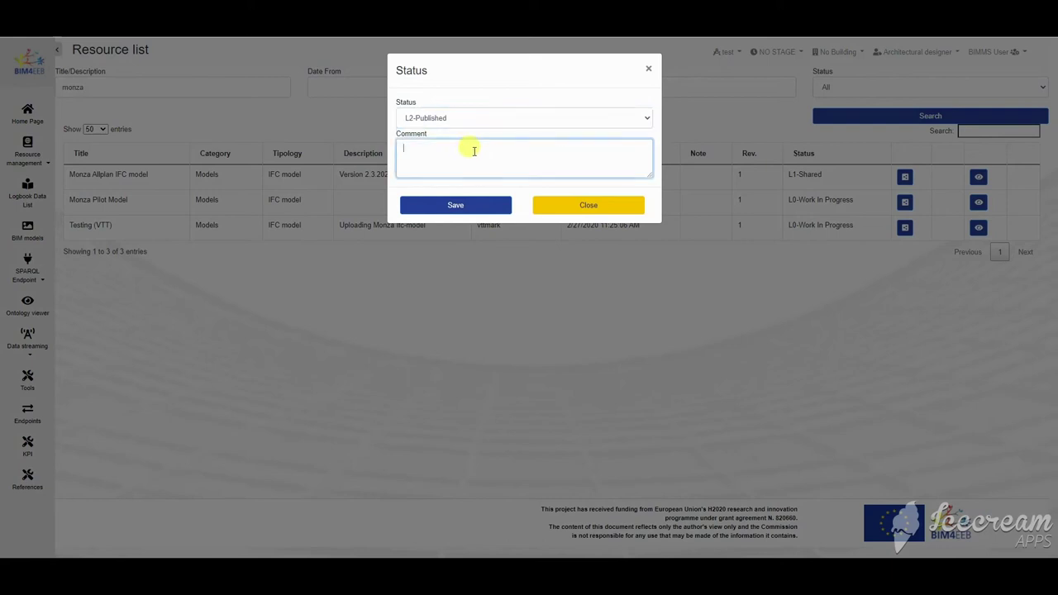
type("Approved for publish - Changed to L2")
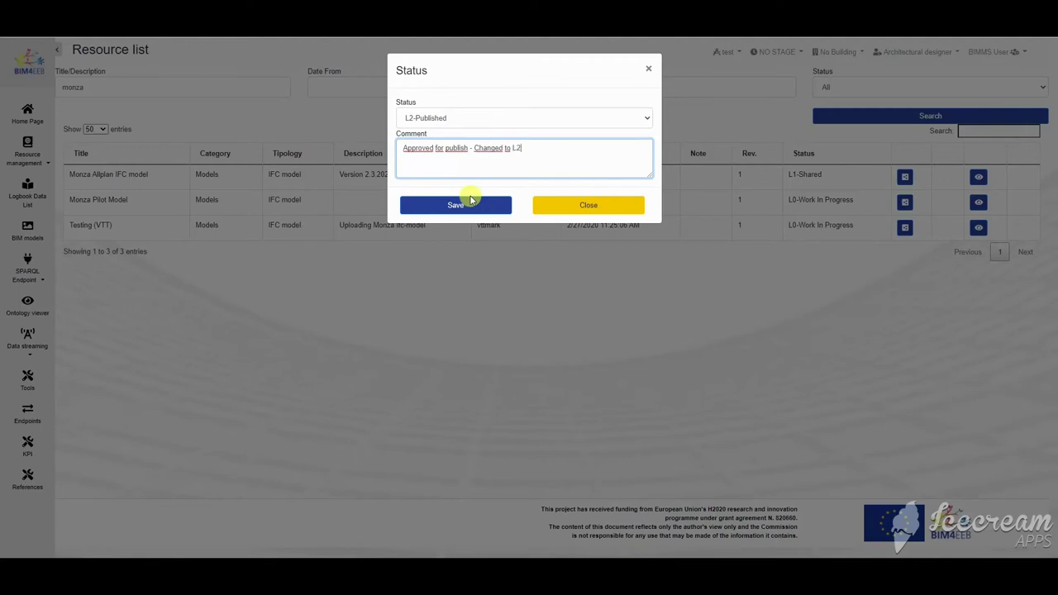
left_click(470, 201)
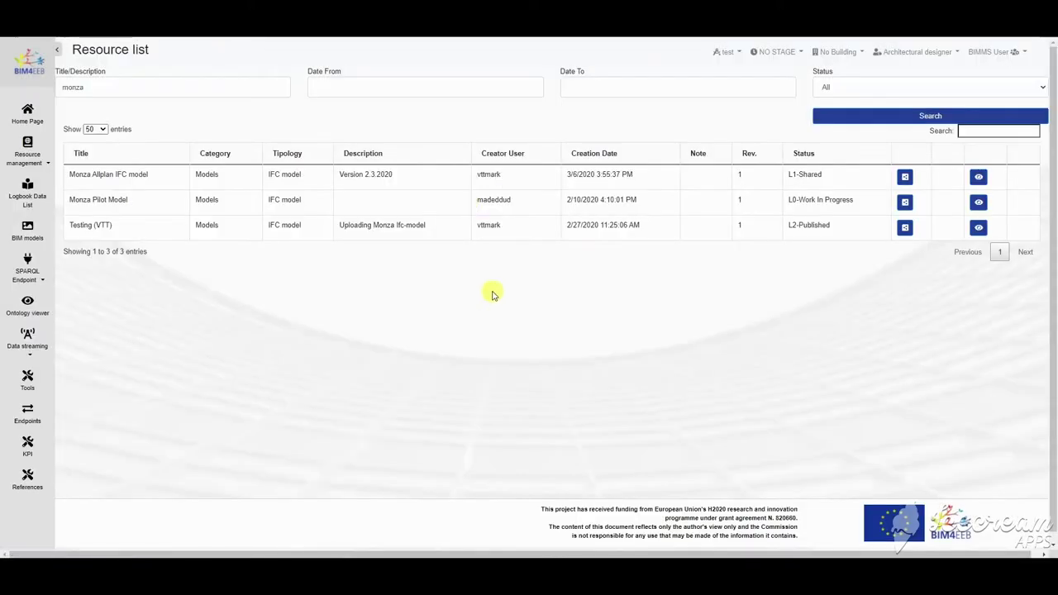
Step: Filter the list by L2-Published status and open the Testing (VTT) resource
left_click(912, 86)
left_click(867, 130)
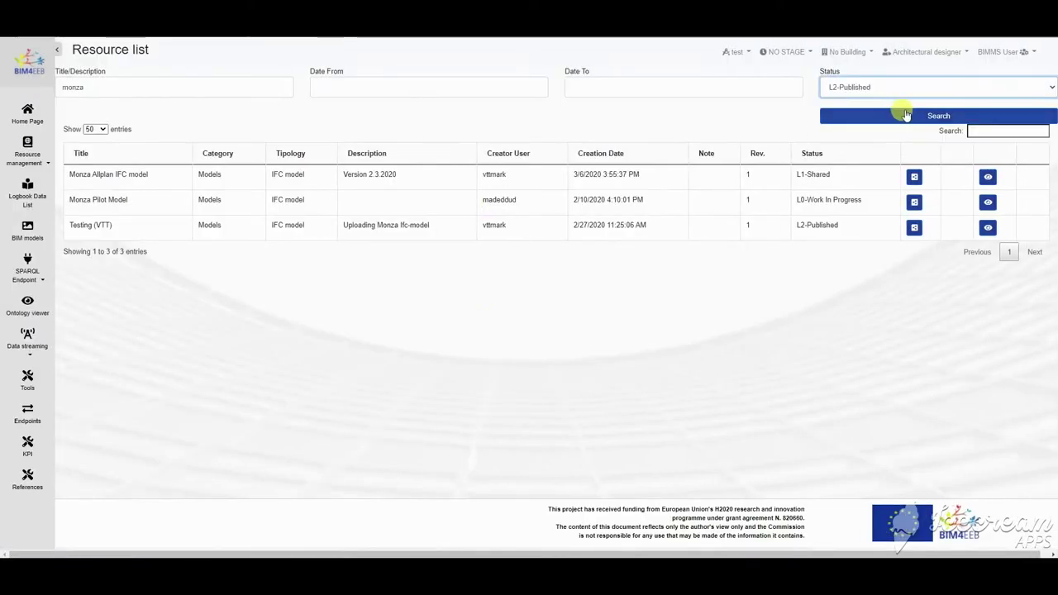
left_click(910, 118)
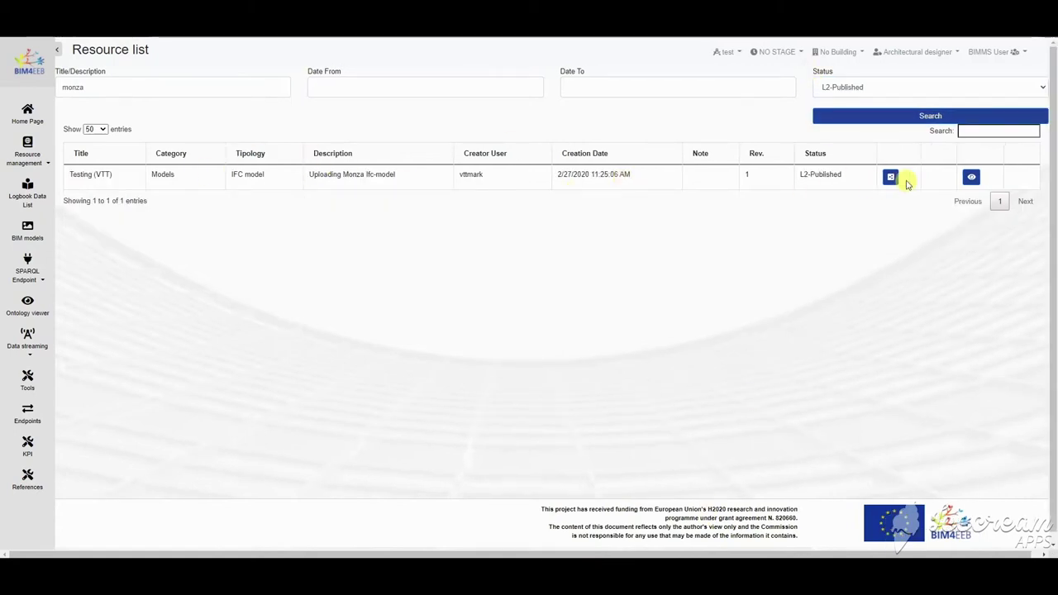
left_click(969, 177)
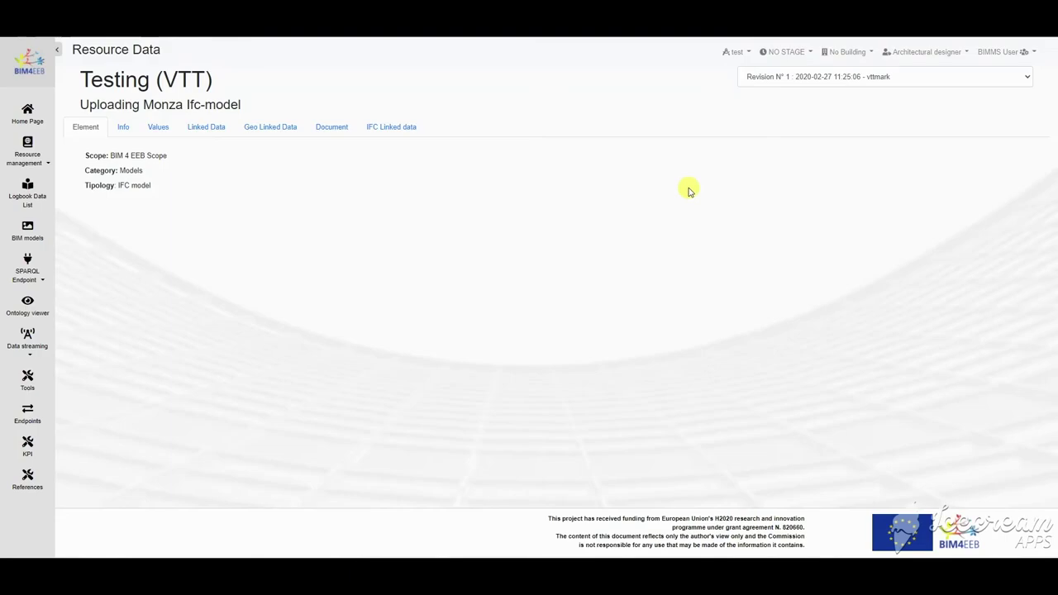
Step: Review the Testing (VTT) Info, Values and Linked Data tabs
left_click(128, 129)
left_click(164, 134)
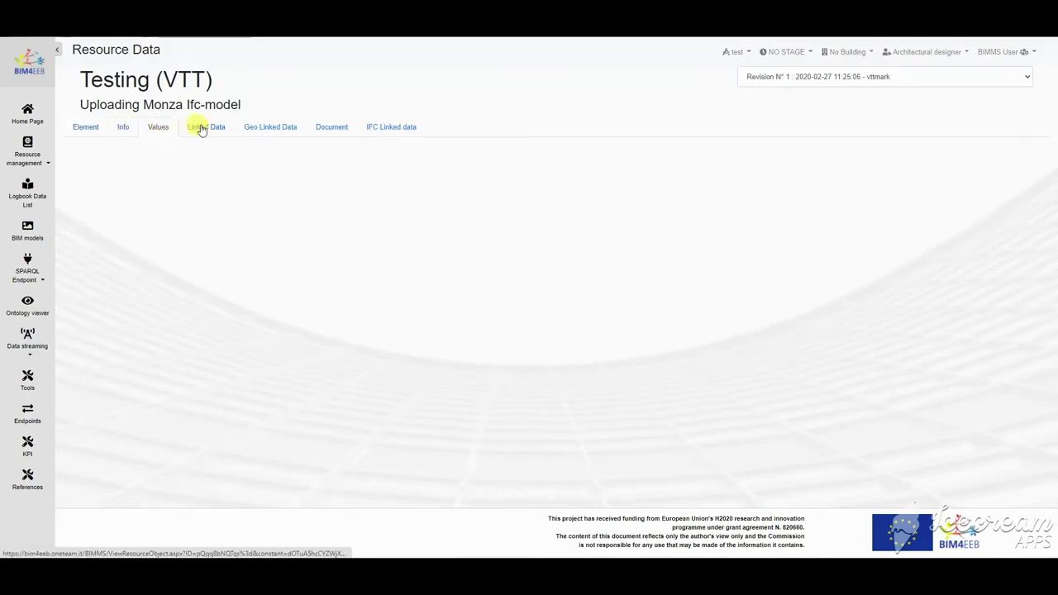
left_click(202, 130)
left_click_drag(137, 236, 378, 259)
left_click(351, 273)
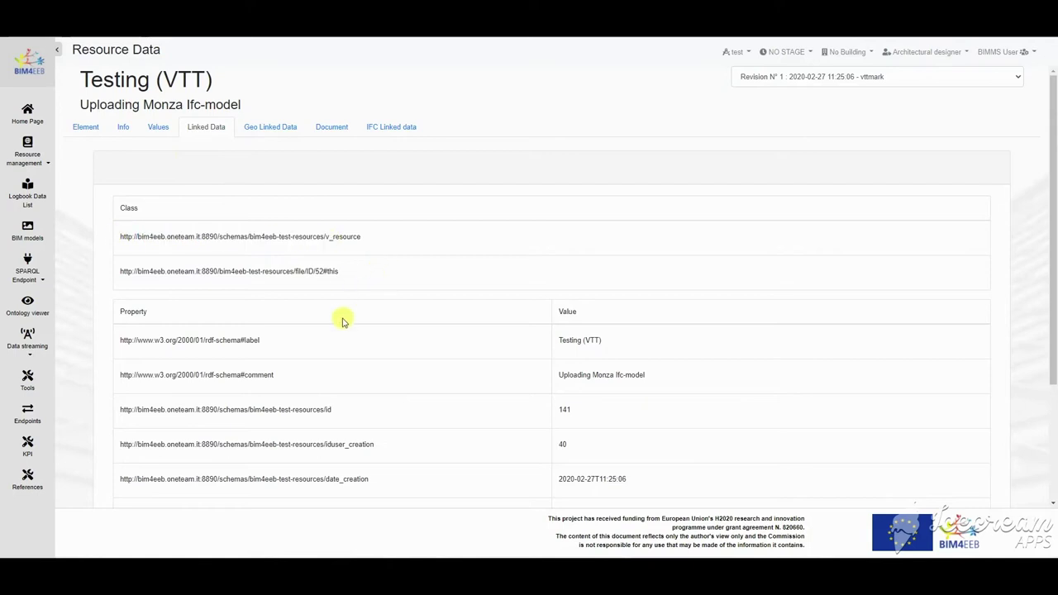
scroll(343, 323, "down", 2)
scroll(400, 323, "down", 1)
scroll(406, 311, "up", 2)
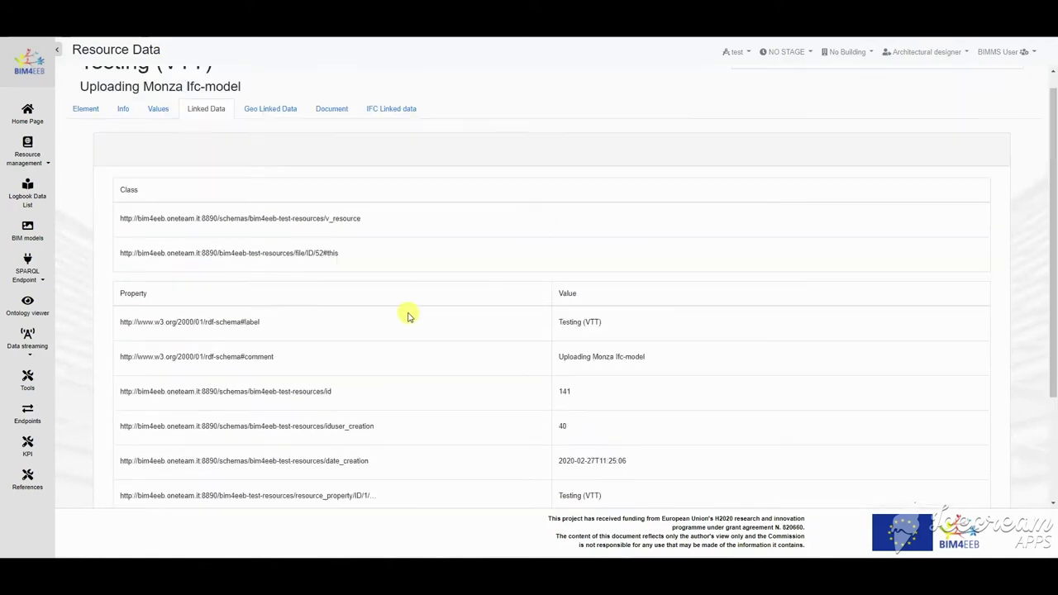
Step: Check the Geo Linked Data map, then download ViaDellaBirona.47.3D.23_(SimpleBIM_version_2).ifc from Document
left_click(286, 115)
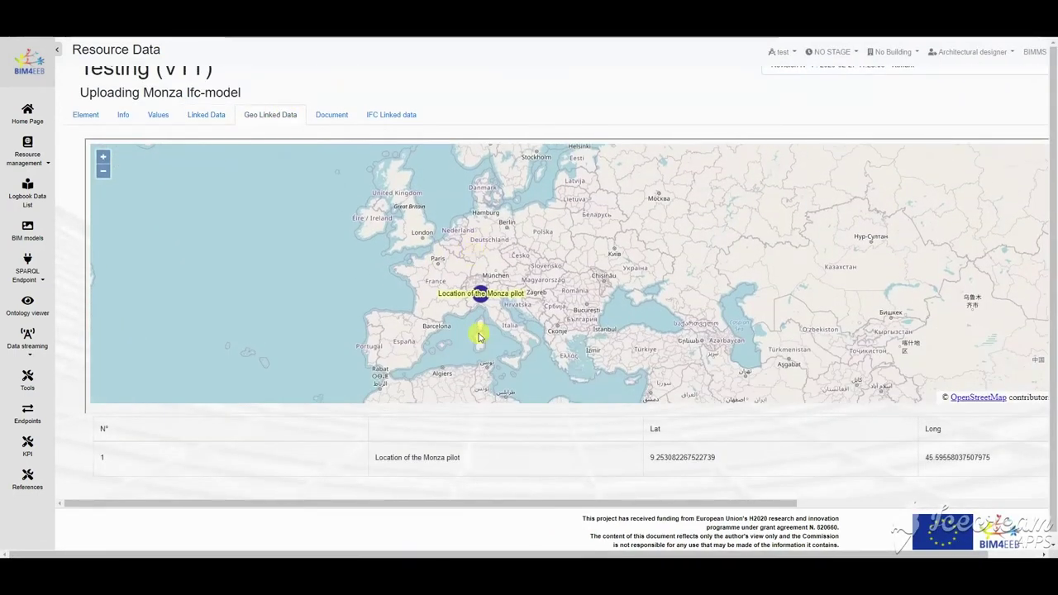
mouse_move(560, 503)
left_mouse_down()
mouse_move(799, 506)
mouse_move(535, 505)
left_mouse_up()
scroll(487, 306, "up", 2)
scroll(512, 302, "up", 3)
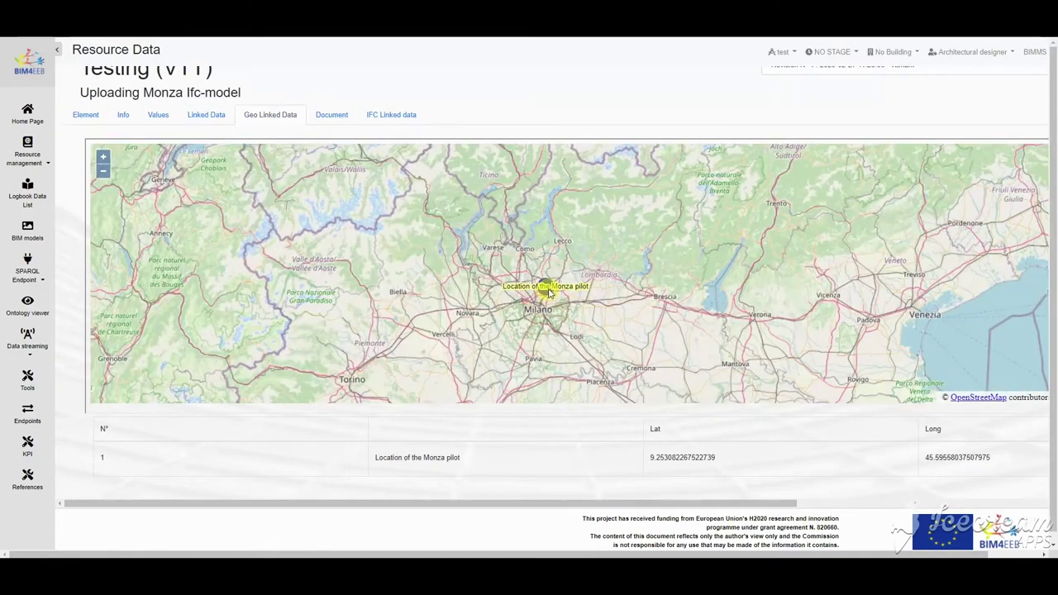
scroll(548, 293, "up", 8)
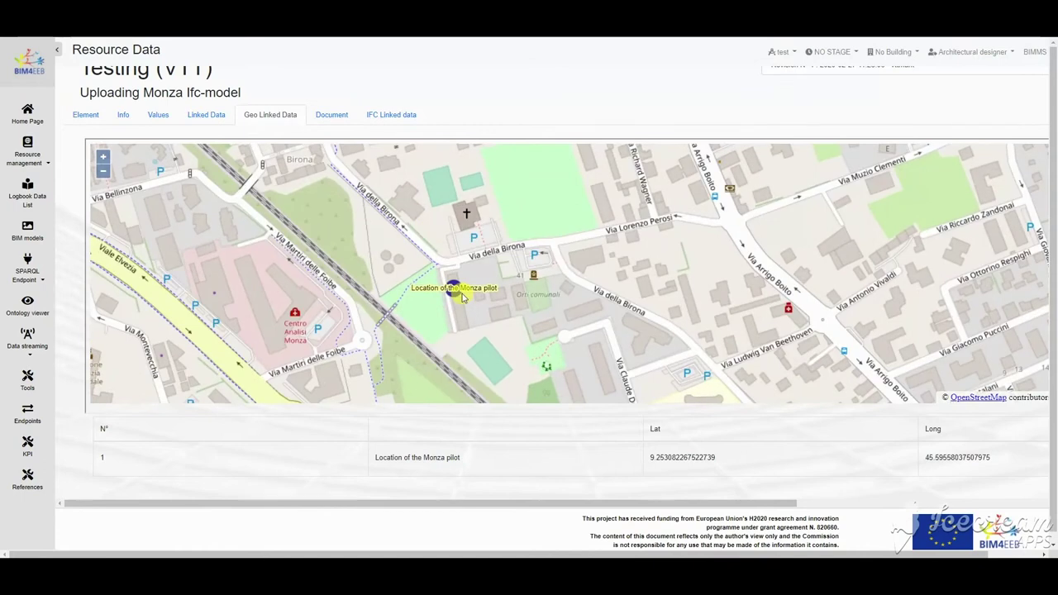
left_click(332, 114)
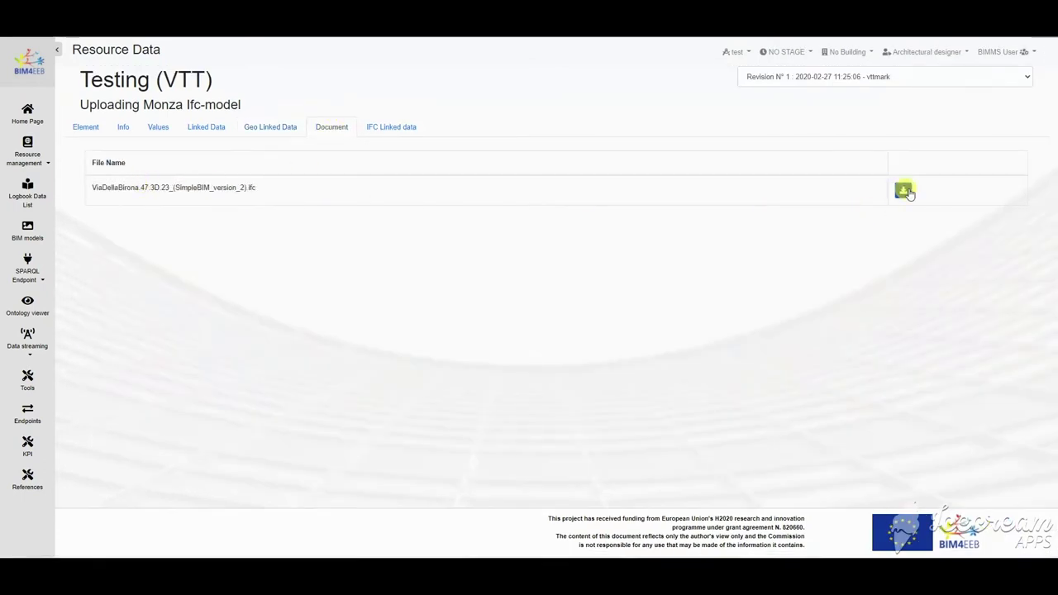
left_click(906, 192)
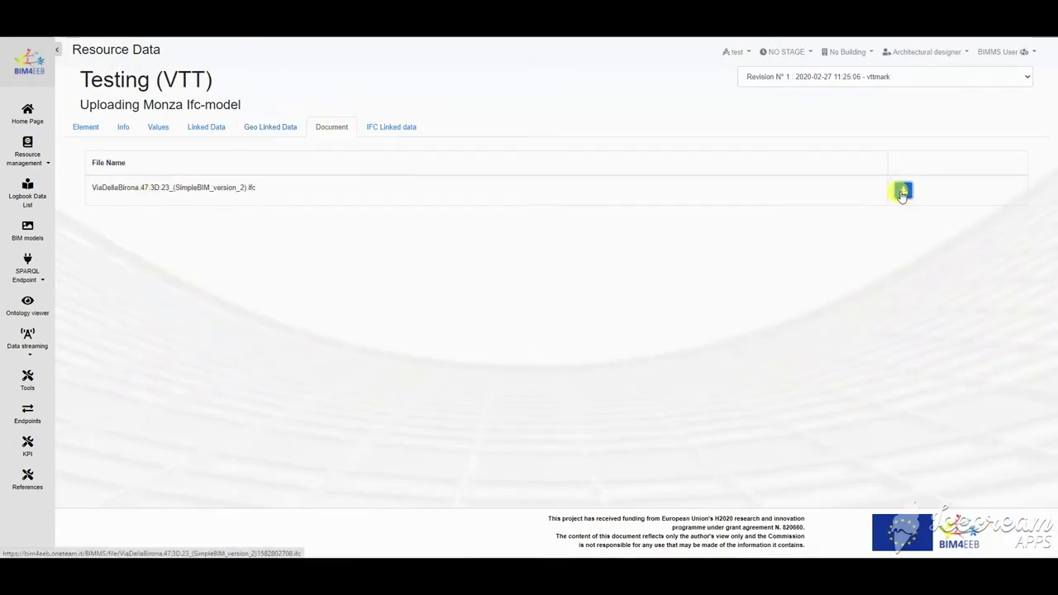
left_click(390, 129)
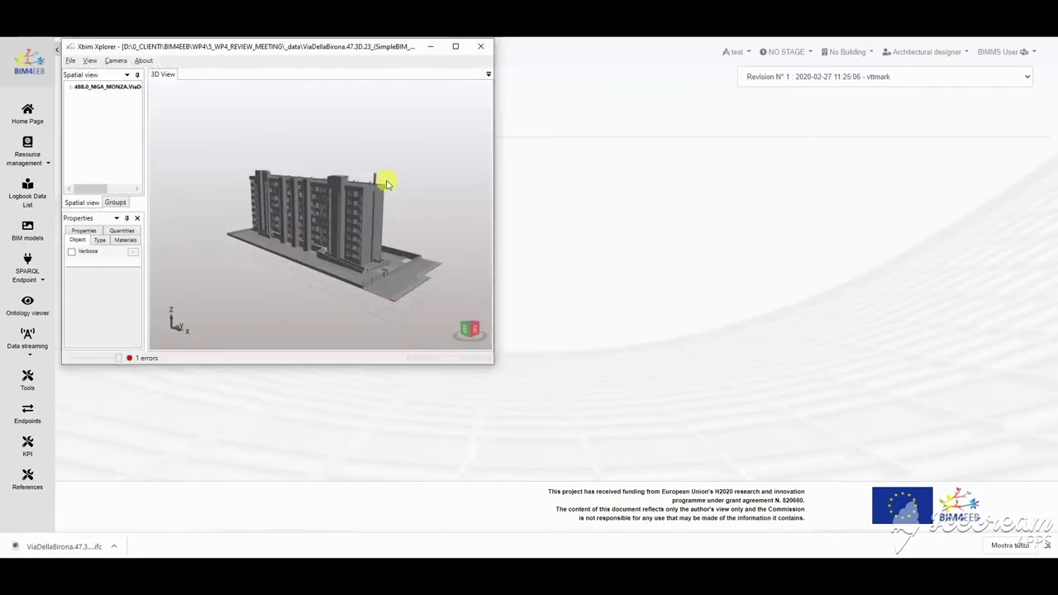
Step: Enlarge Xbim Xplorer, orbit and zoom the building, and expand Edificio #7 down to Piano Terra
left_click_drag(494, 362, 840, 463)
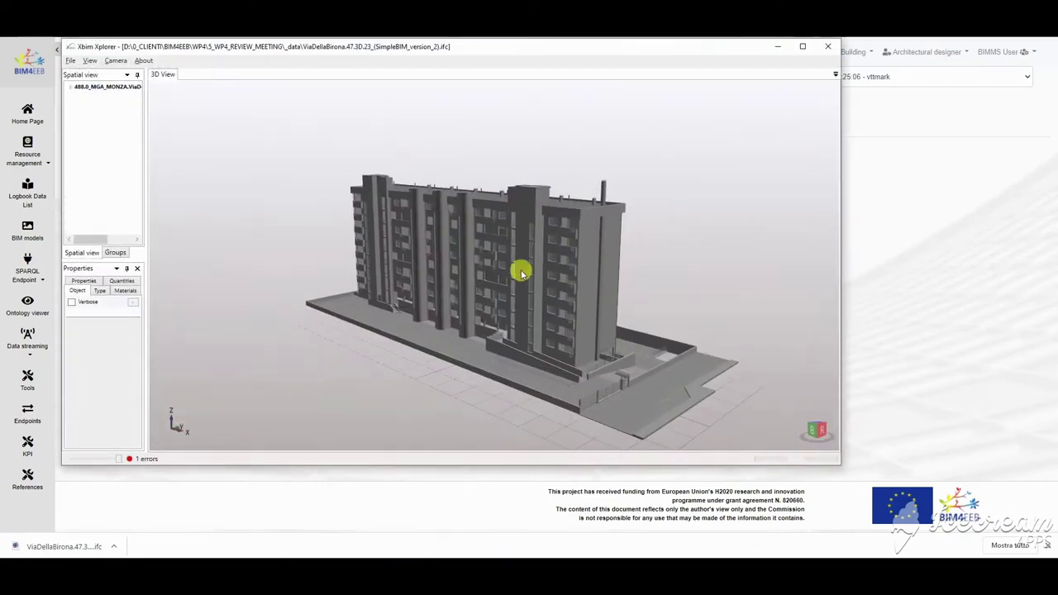
left_click_drag(444, 223, 366, 265)
scroll(421, 237, "up", 6)
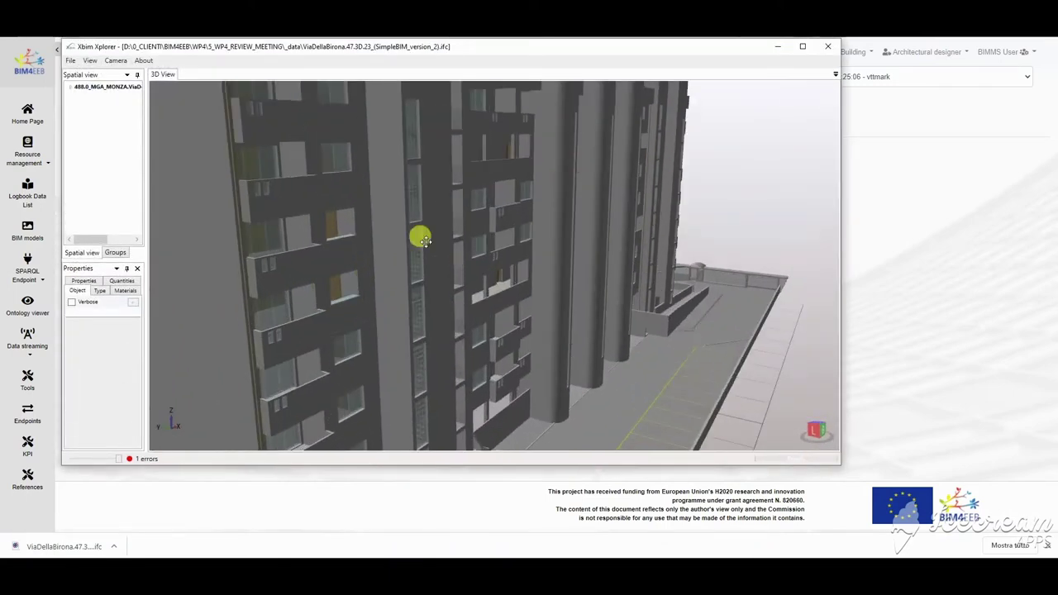
left_click(70, 87)
left_click_drag(144, 137, 245, 136)
left_click(75, 98)
double_click(99, 121)
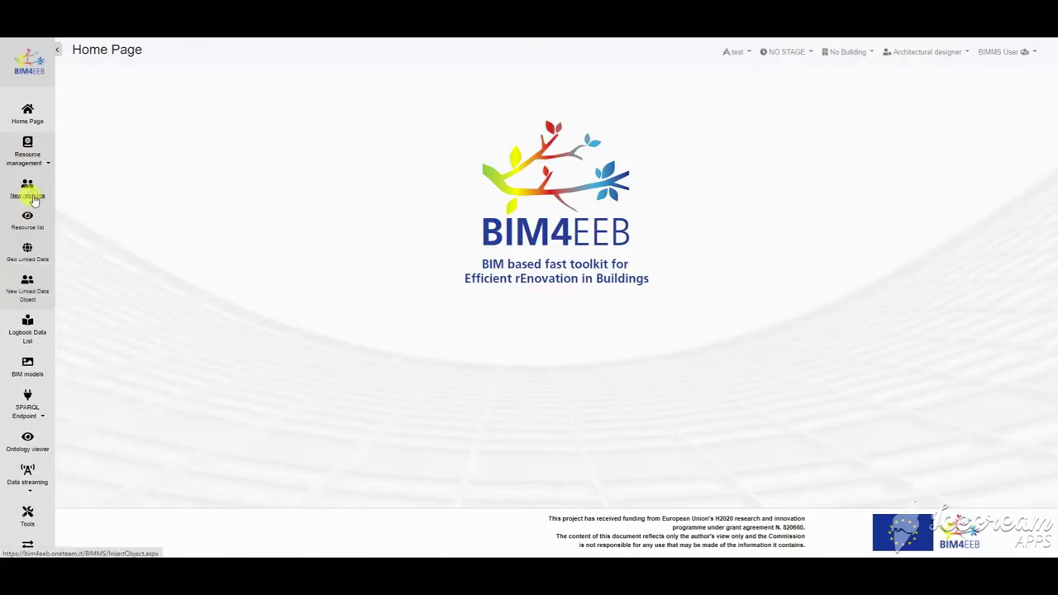
Step: Start a new resource with scope BIM 4 EEB Scope, category Drawings, typology Specification
left_click(33, 201)
left_click(322, 159)
left_click(329, 181)
left_click(325, 195)
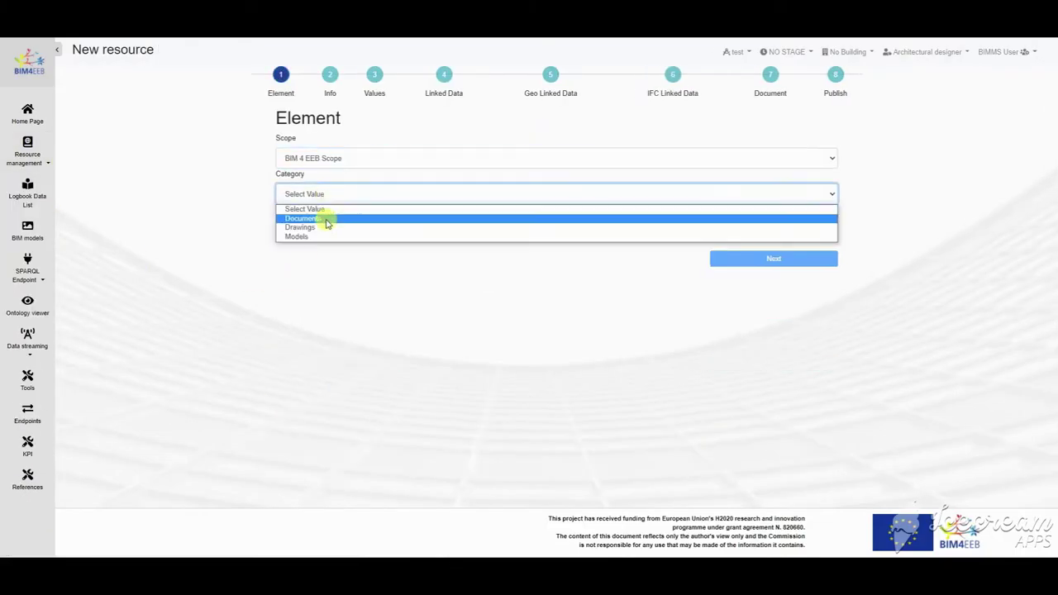
left_click(327, 219)
left_click(326, 195)
left_click(326, 226)
left_click(323, 231)
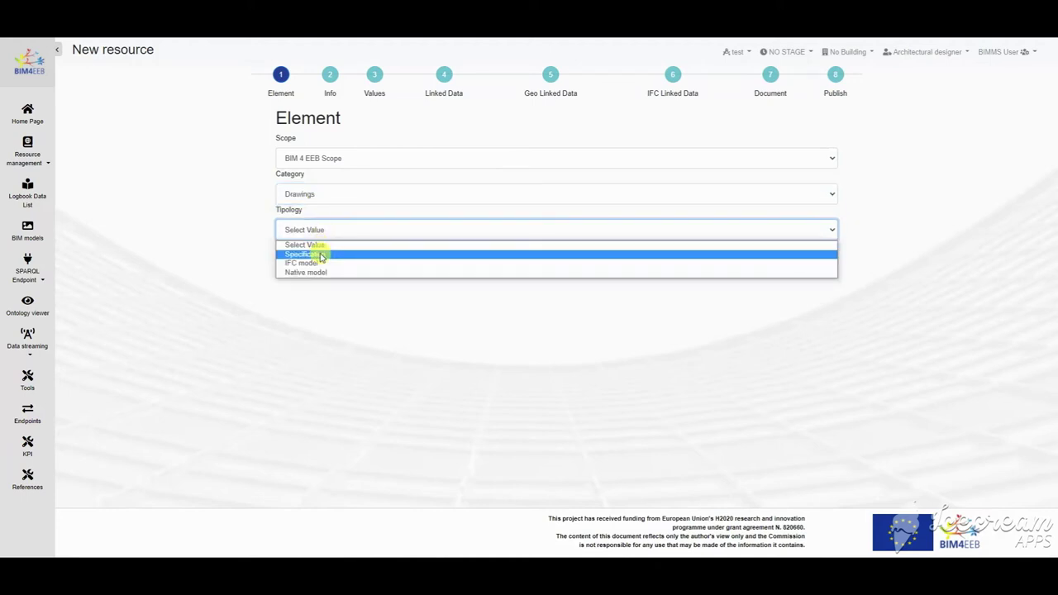
left_click(321, 256)
Step: Enter the title 'Building drawing' and a description on the Info step
left_click(773, 255)
left_click(489, 196)
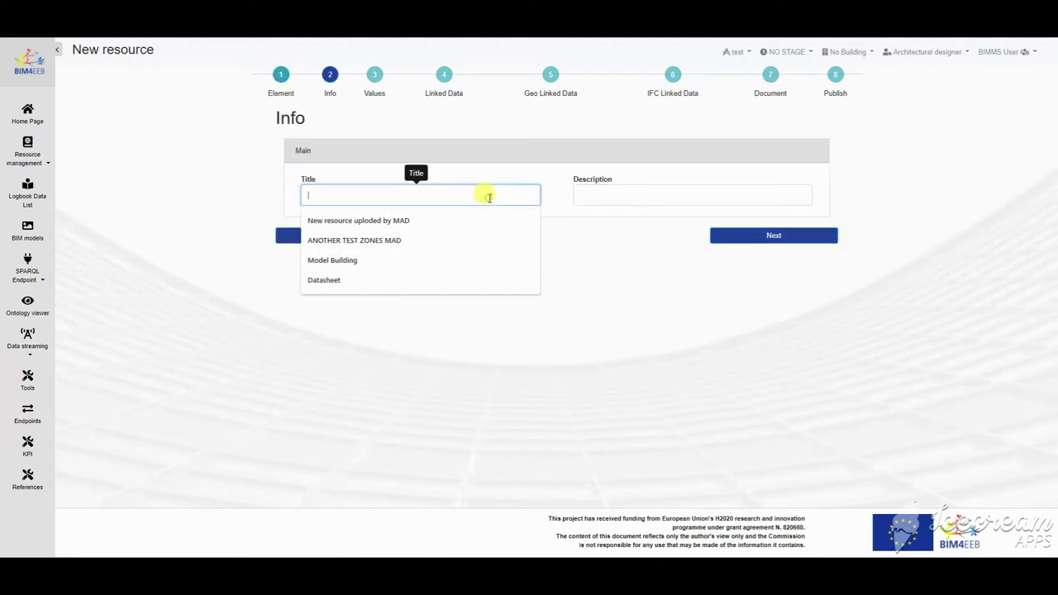
type("Building drawing")
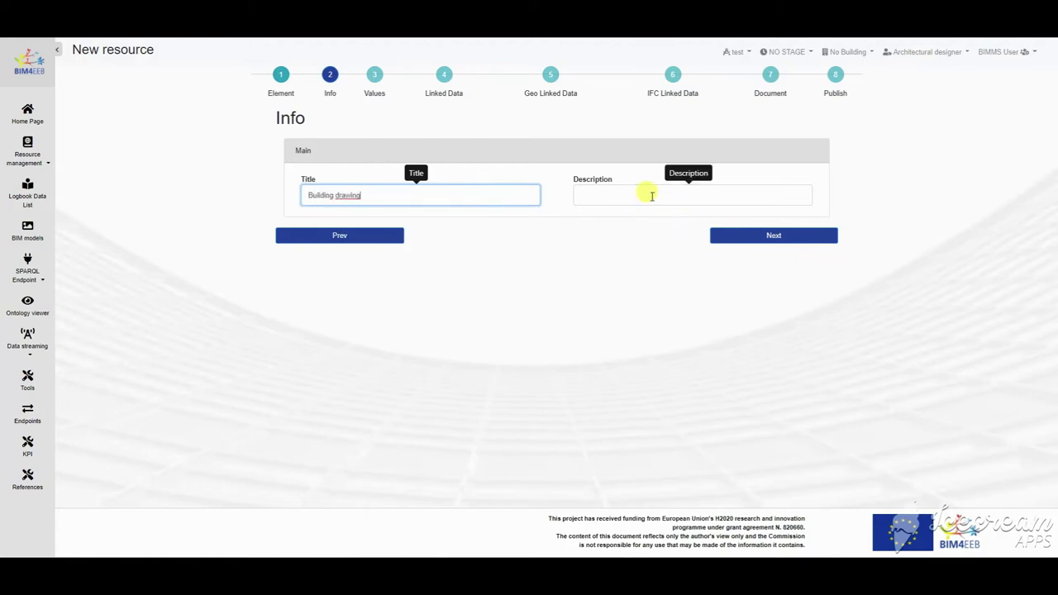
left_click(645, 195)
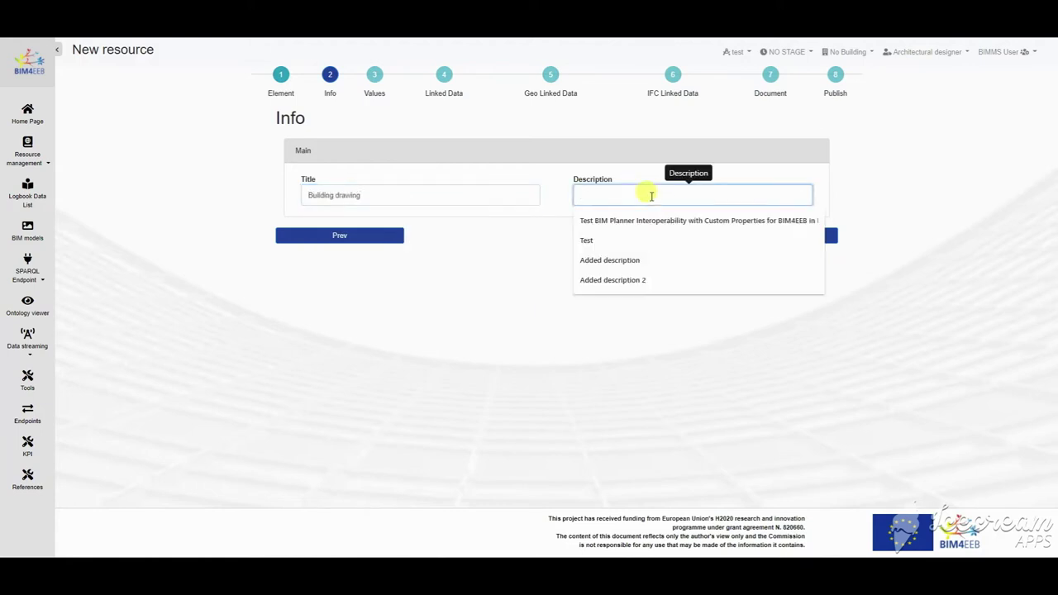
type("Sketch")
left_click(773, 236)
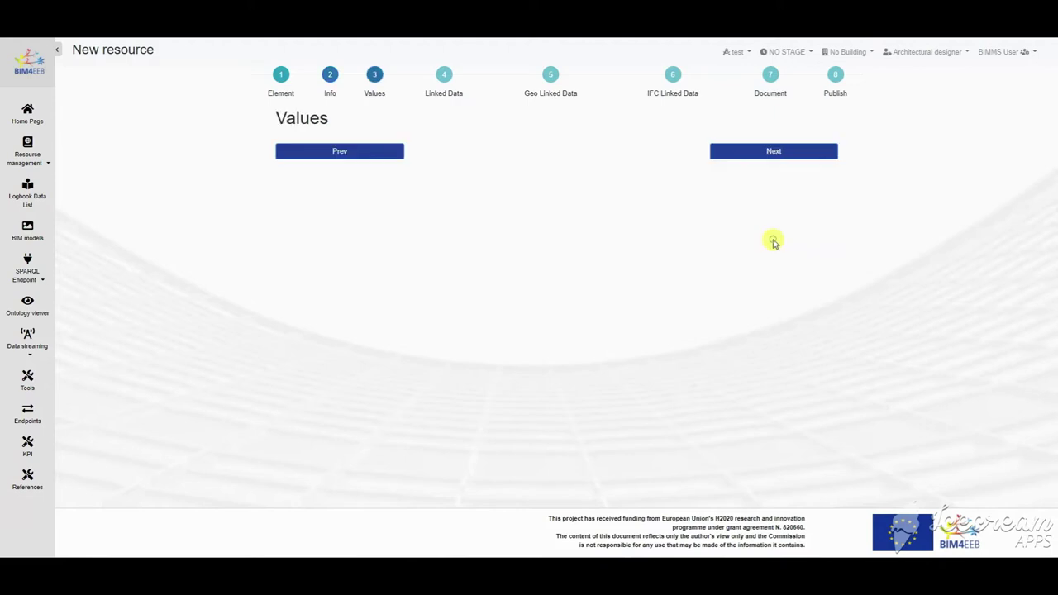
Step: Skip Values and Linked Data, pin a location near Naples, and advance to Document
left_click(764, 151)
left_click(774, 352)
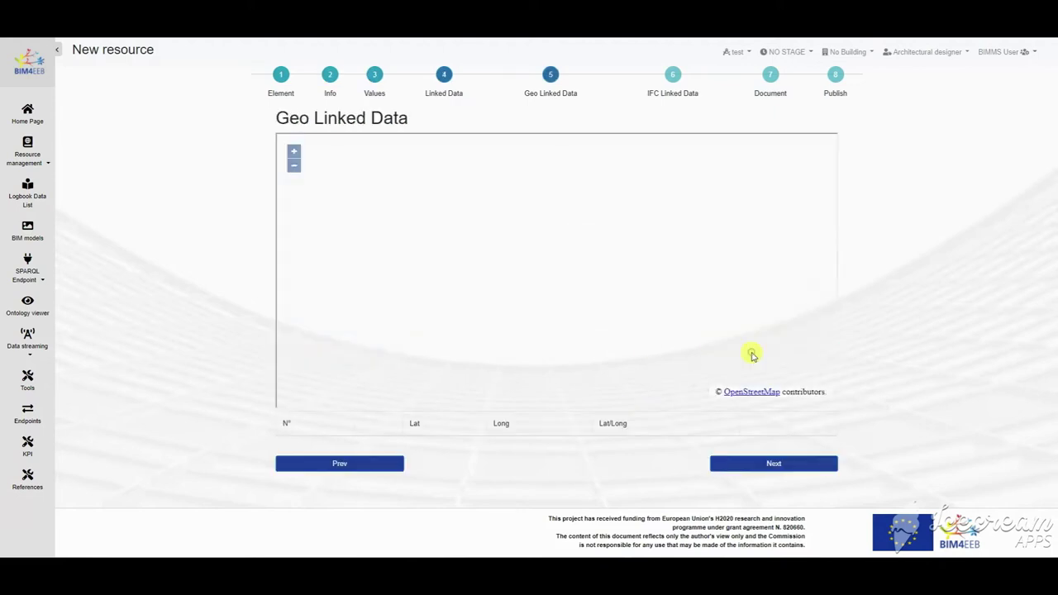
scroll(560, 288, "up", 2)
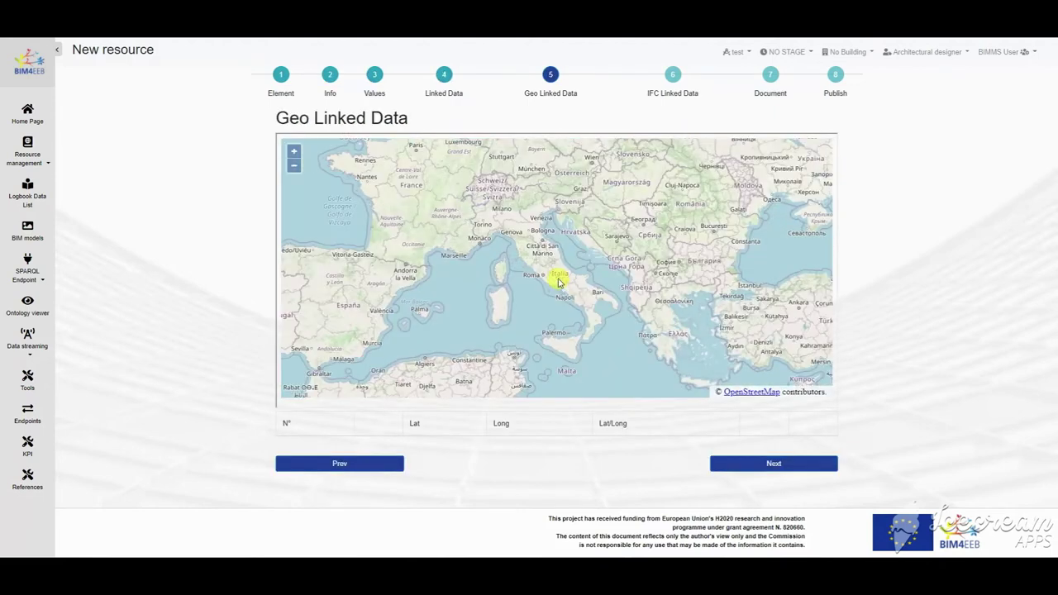
scroll(572, 301, "up", 1)
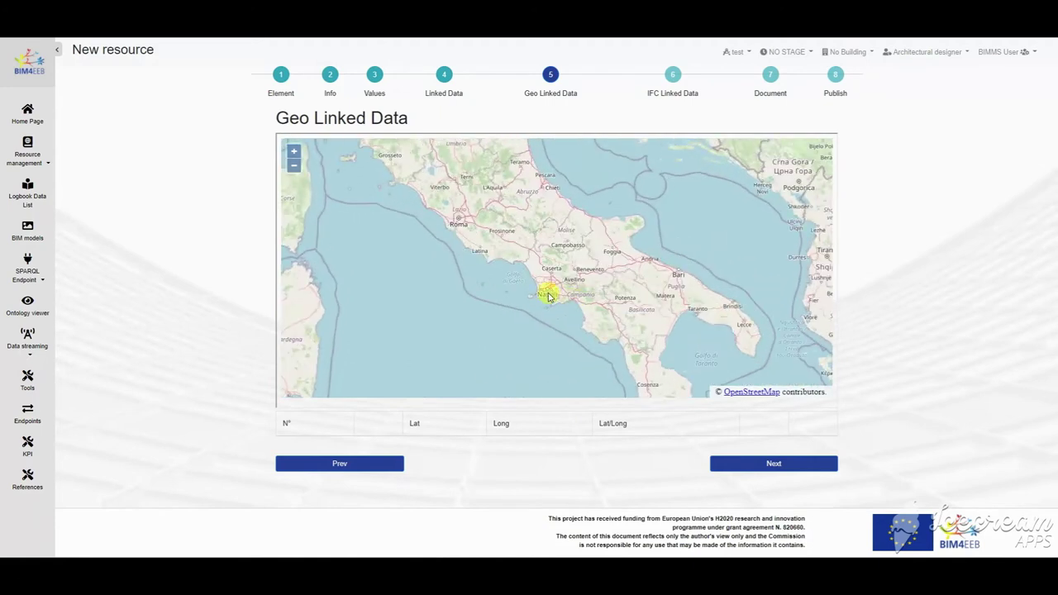
left_click(548, 291)
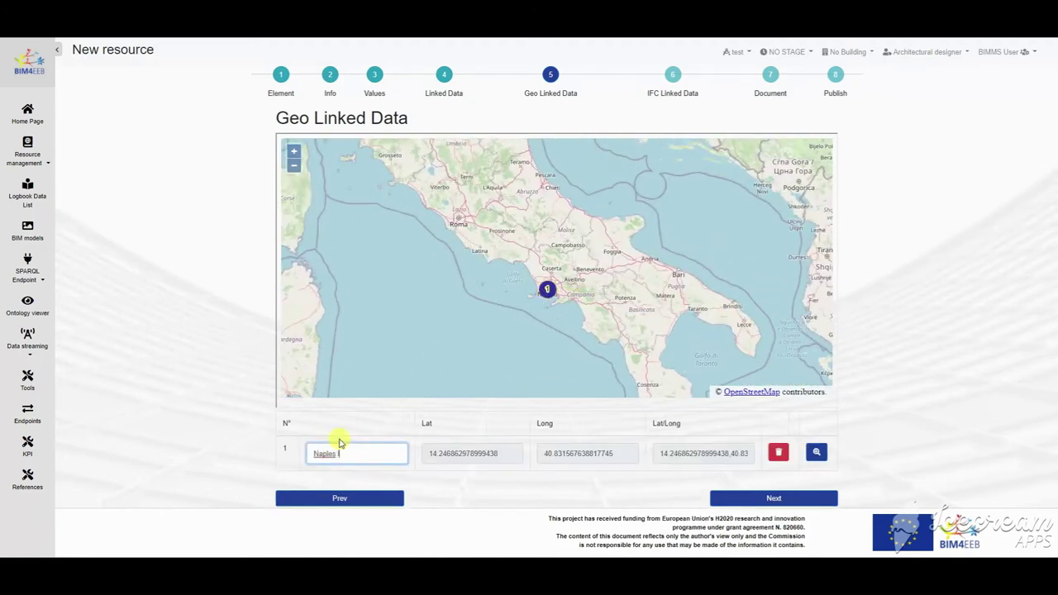
left_click(743, 499)
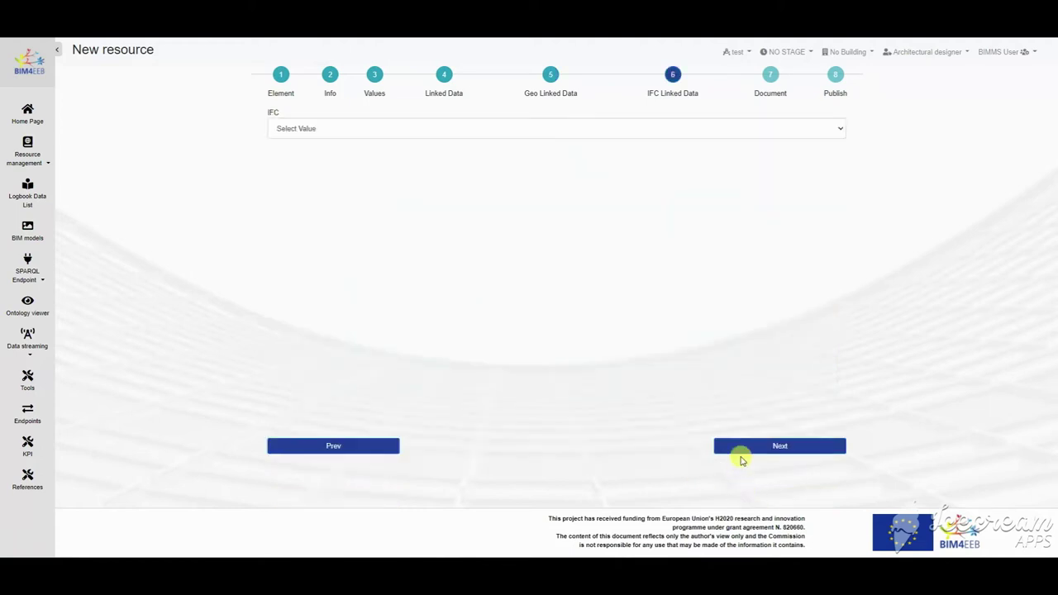
left_click(768, 450)
Step: Attach Tav.08.Particolare Finestra_8.pdf as the resource's document
left_click(312, 145)
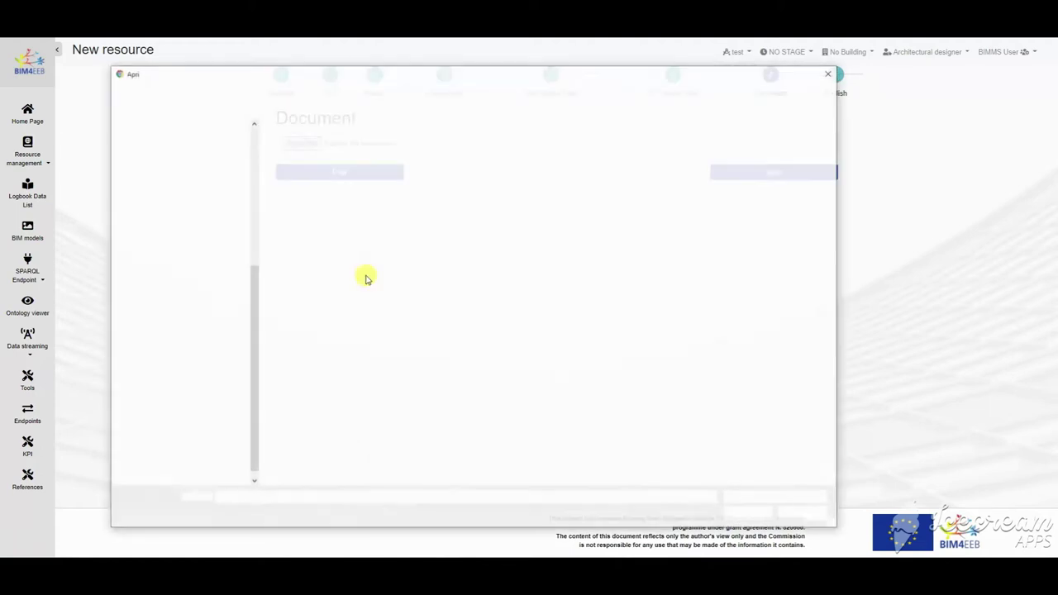
left_click(370, 259)
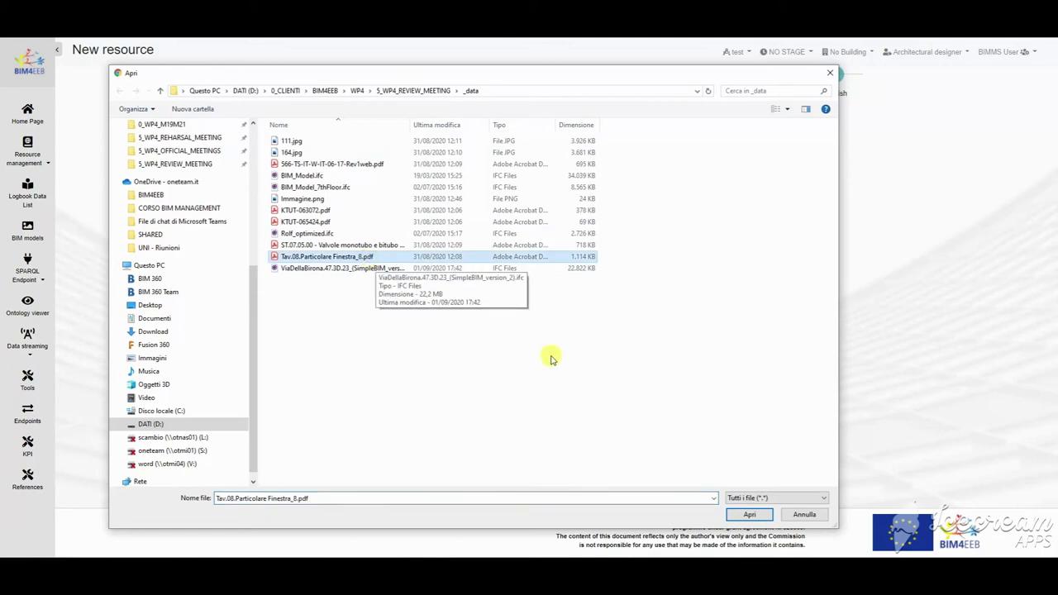
left_click(740, 514)
Step: Publish the resource with status L0-Work In Progress and confirm its creation
left_click(769, 173)
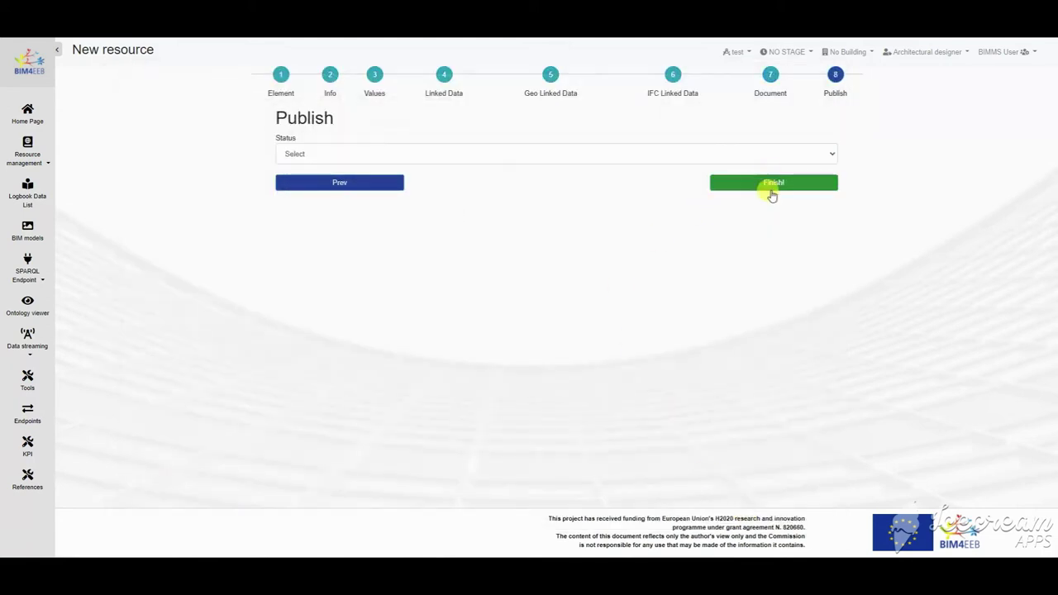
left_click(777, 156)
left_click(485, 178)
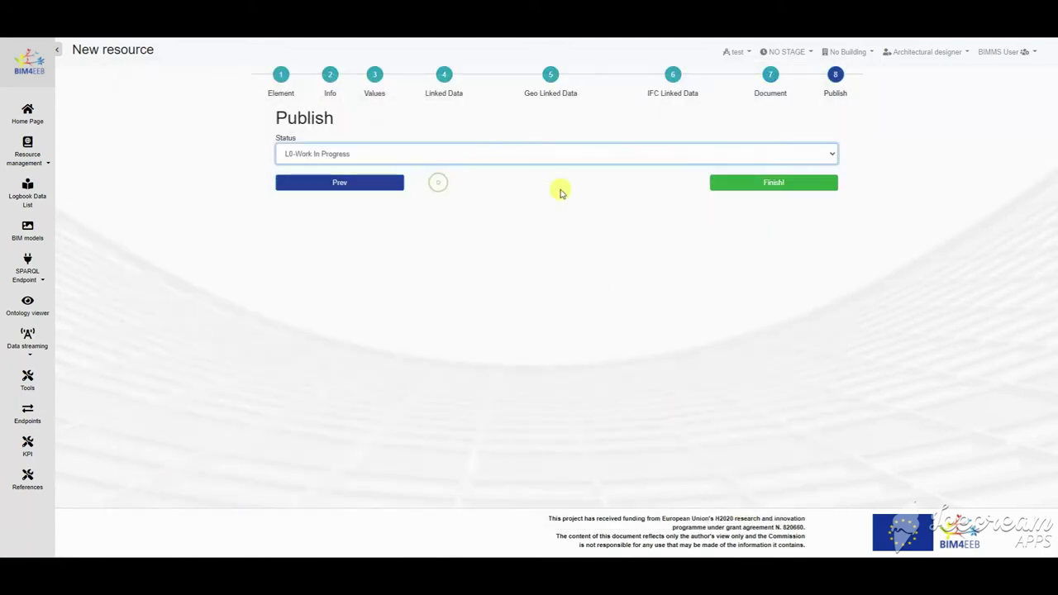
left_click(774, 183)
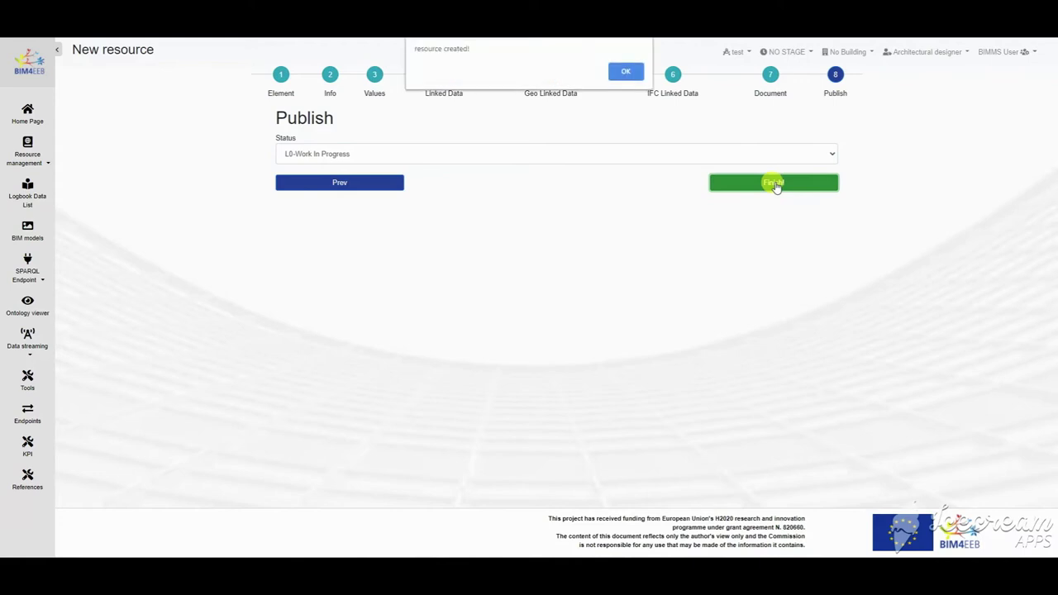
left_click(626, 73)
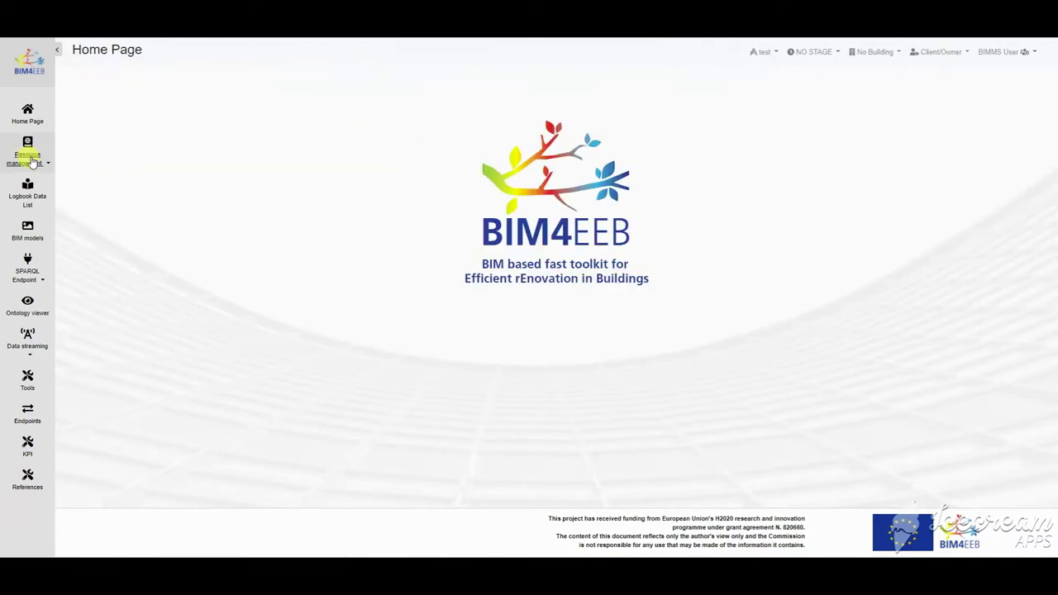
left_click(28, 153)
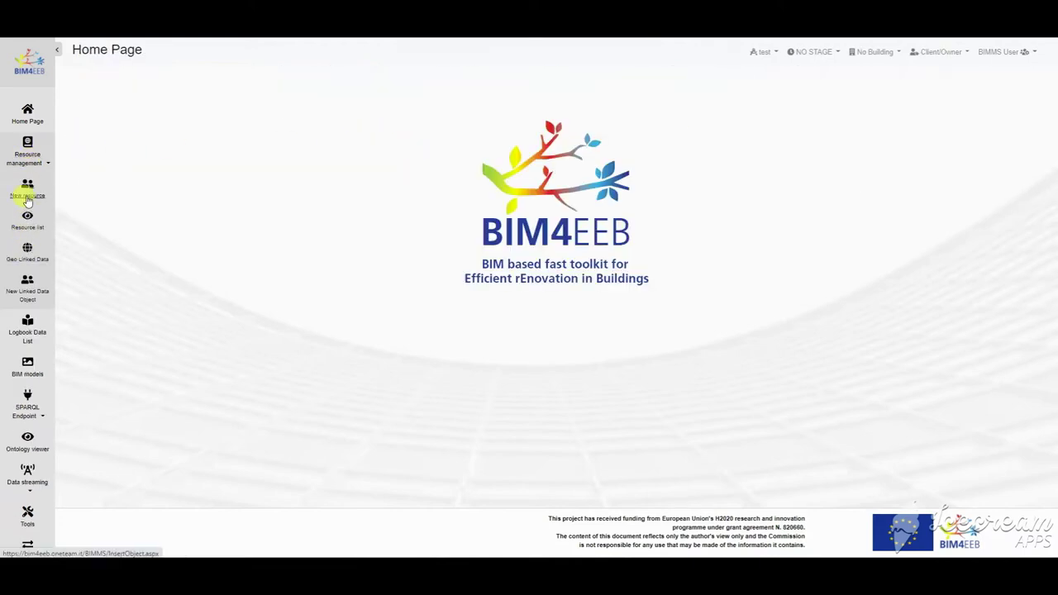
Step: Create a BIM 4 EEB Logbook resource, category Logbook, typology Logbook details, titled 'Building Logbook'
left_click(28, 196)
left_click(331, 161)
left_click(331, 184)
left_click(331, 191)
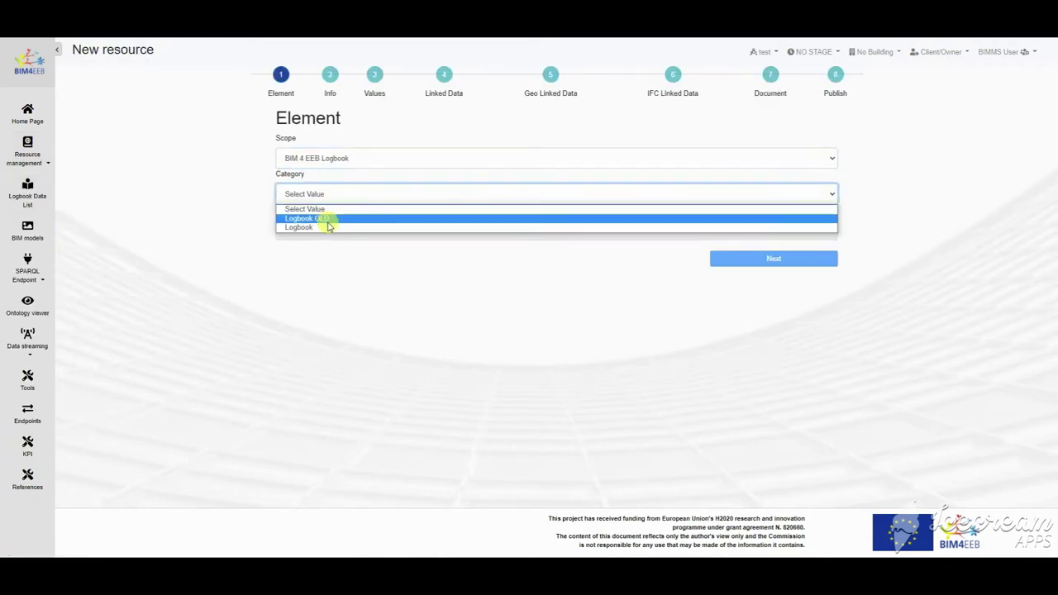
left_click(328, 226)
left_click(328, 229)
left_click(584, 253)
left_click(767, 259)
type("Building Logbook")
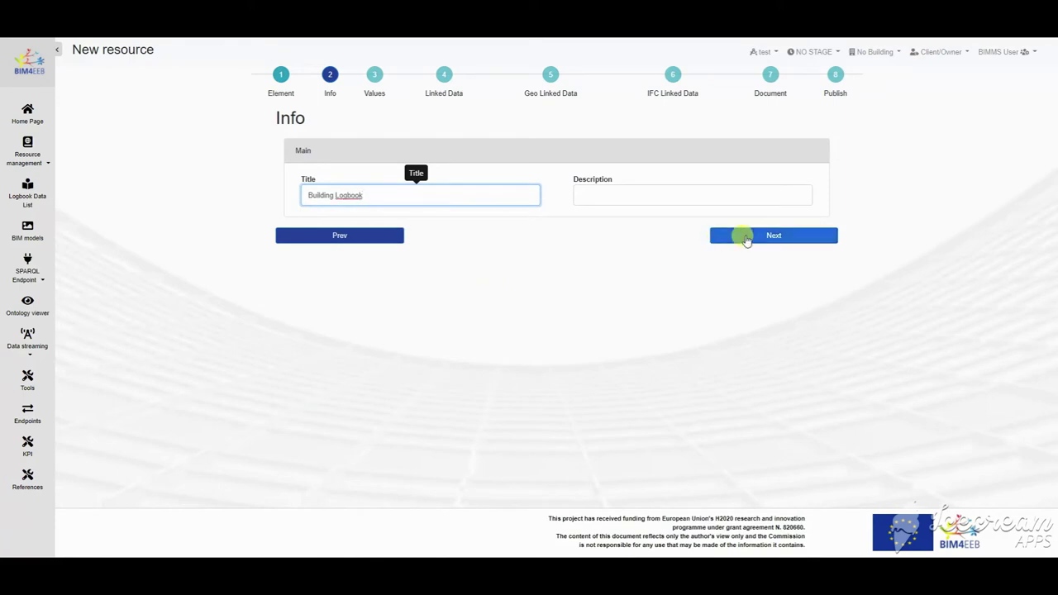
Step: Enter Main Building, Residential, Large multi-family, permit ID, 1992, 2008, energy class E and address
left_click(746, 238)
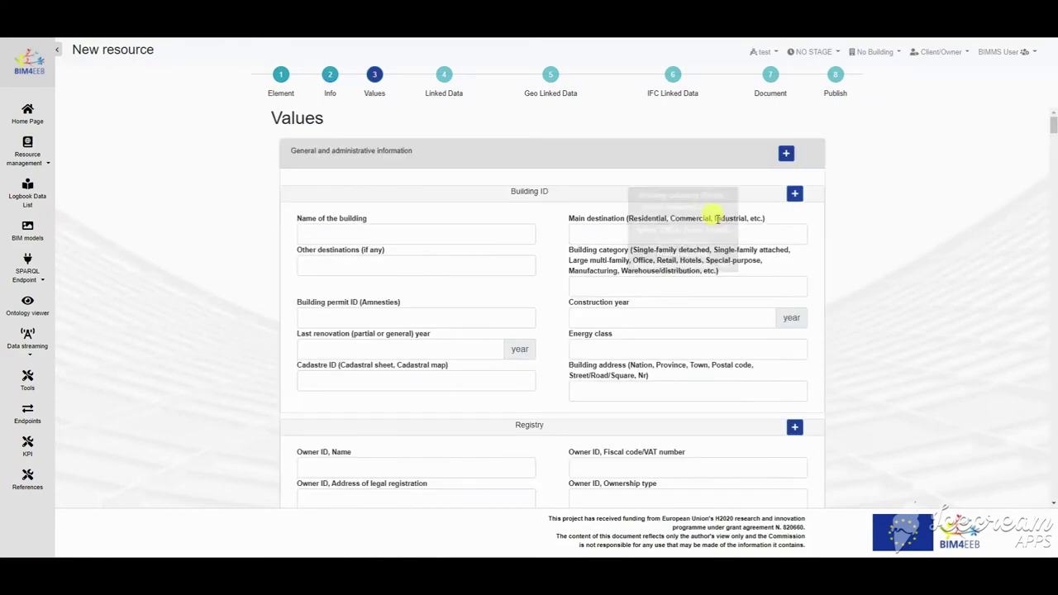
left_click(342, 234)
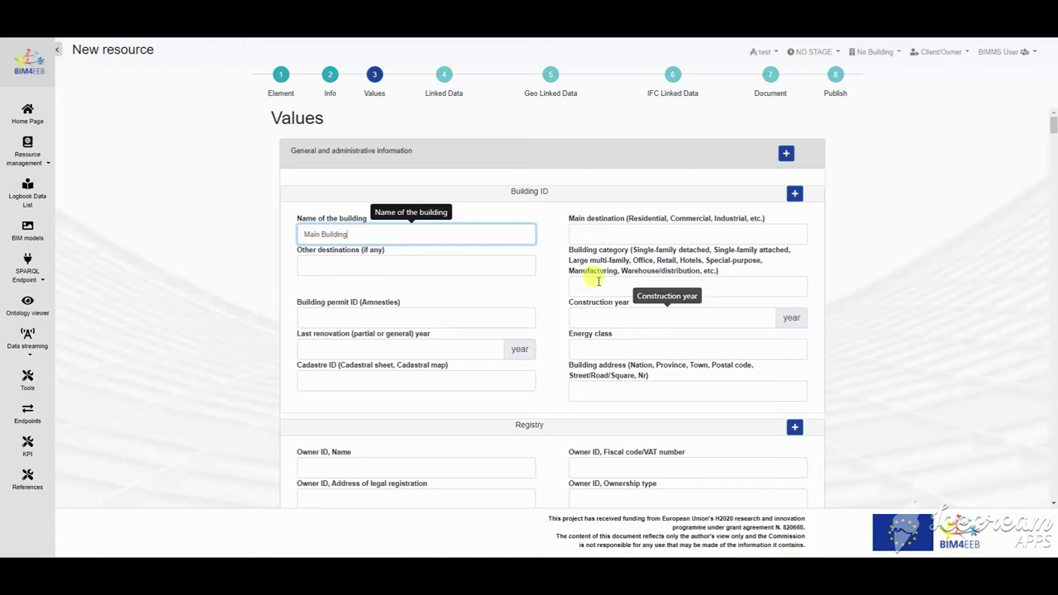
key("Tab")
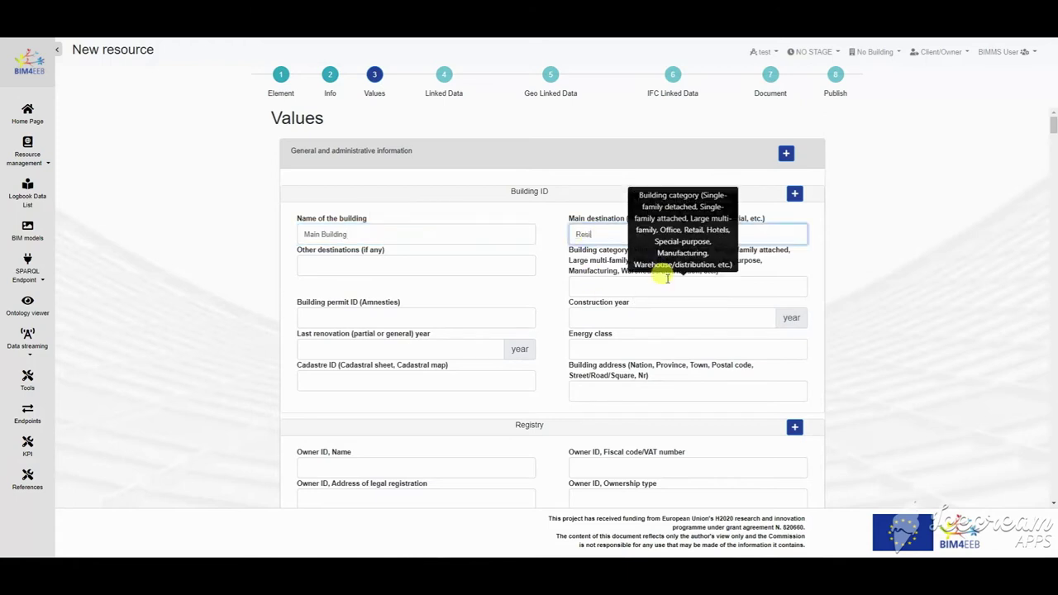
key("Tab")
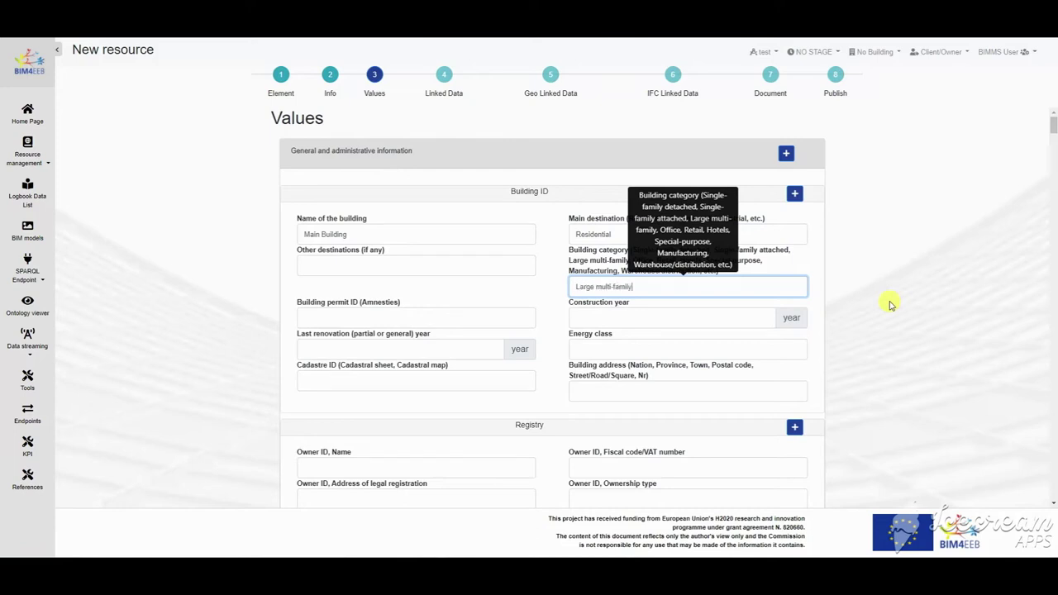
left_click(357, 319)
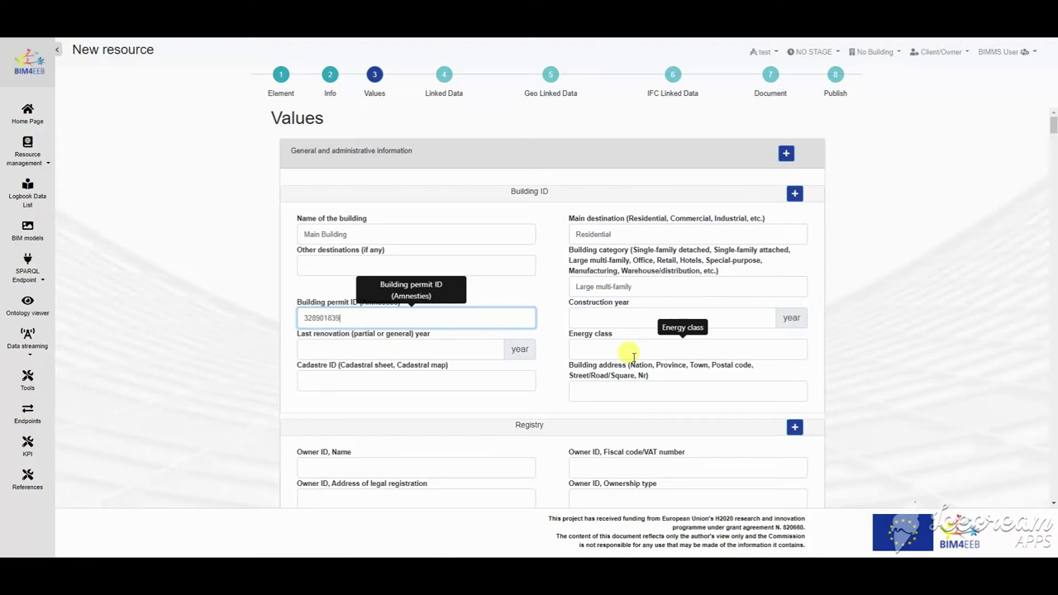
left_click(636, 319)
type("1992")
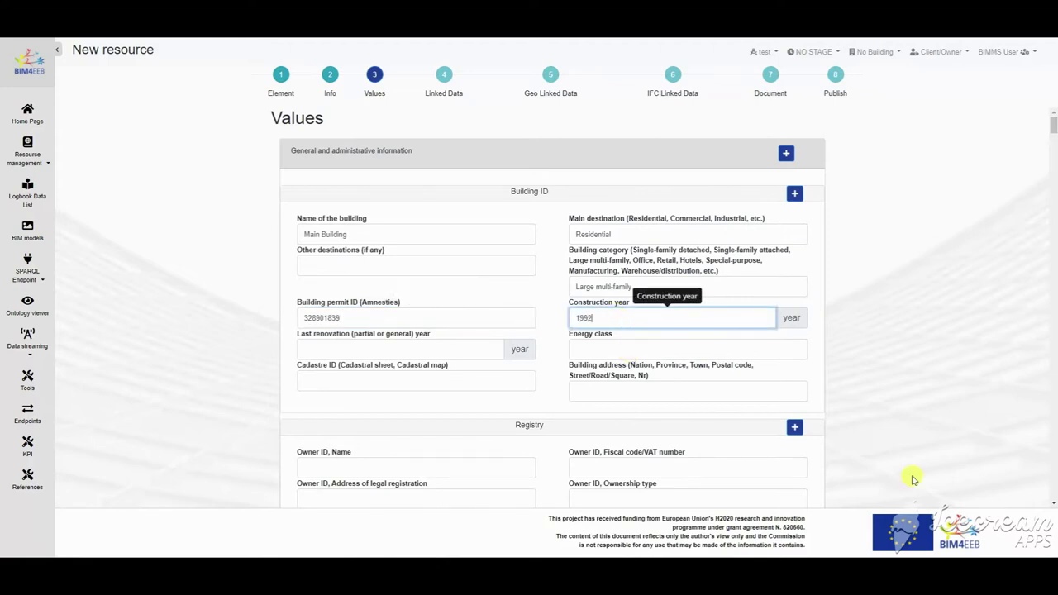
left_click(399, 348)
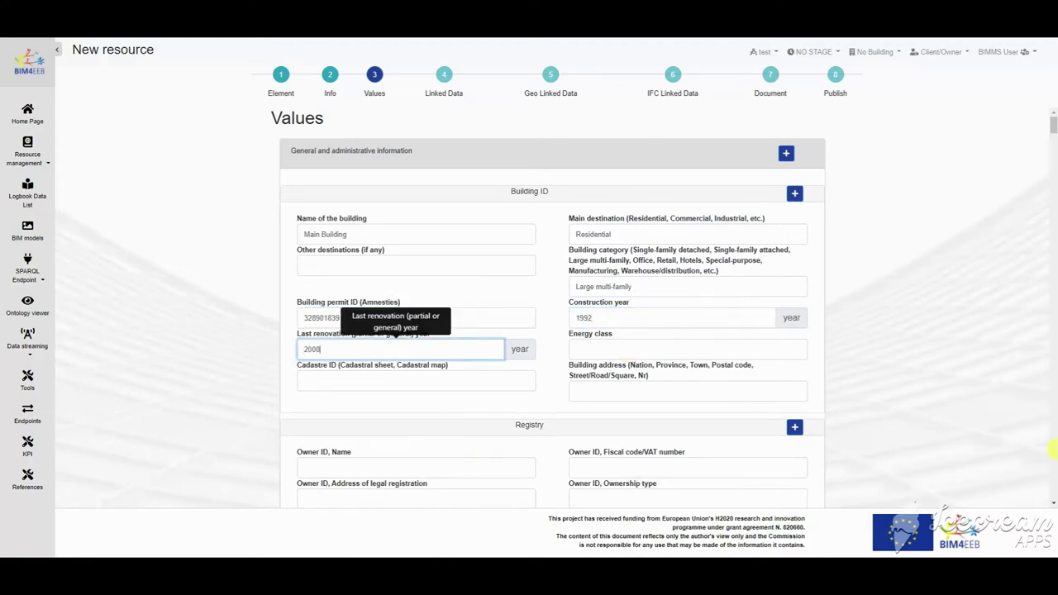
key("Tab")
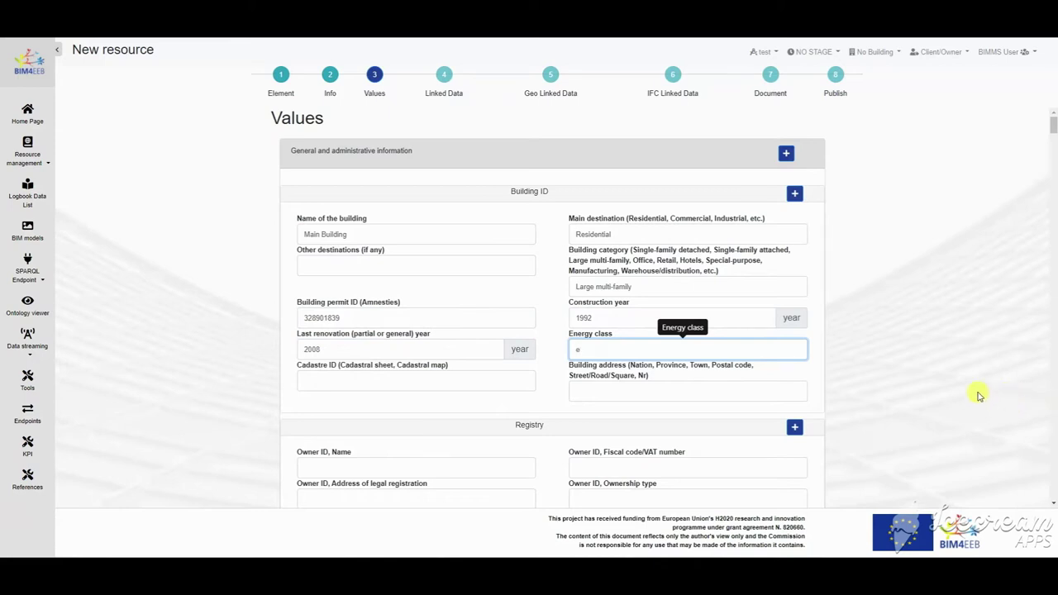
left_click(651, 396)
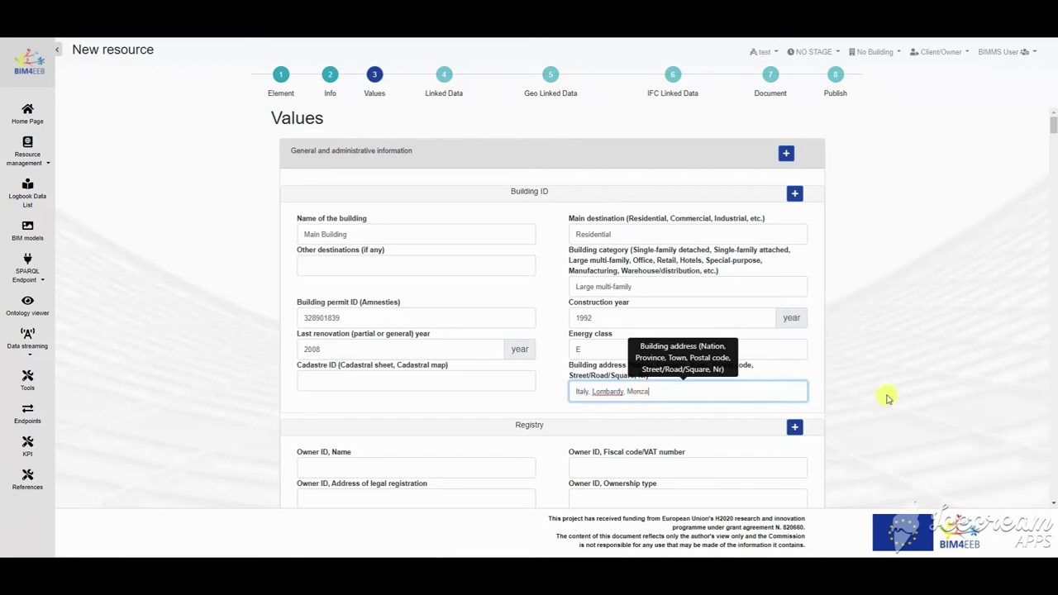
scroll(461, 438, "down", 2)
Step: Enter the owner's full name in the Values form
left_click(353, 321)
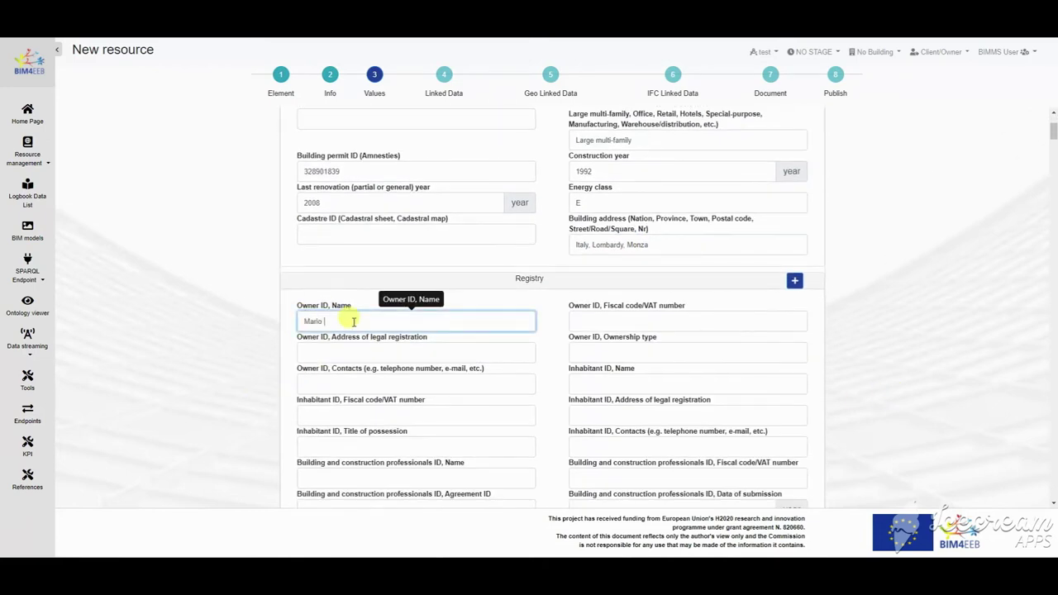
type("Mario Rossi")
scroll(422, 311, "down", 3)
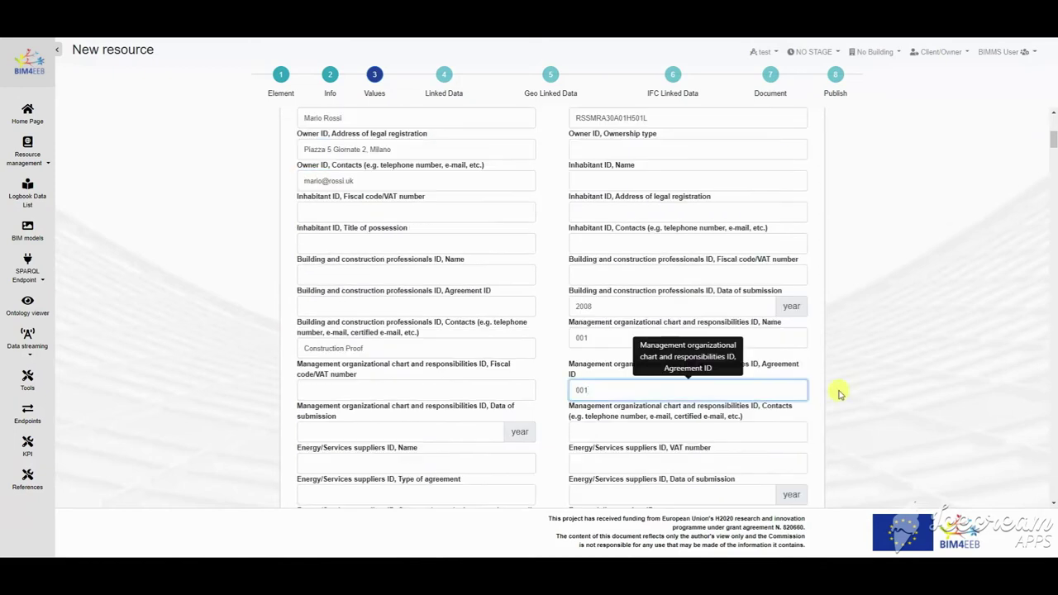
key("Tab")
Step: Set heating plant Water, energy cost 85000, administrative costs 12000 and taxes 5000
scroll(947, 390, "down", 5)
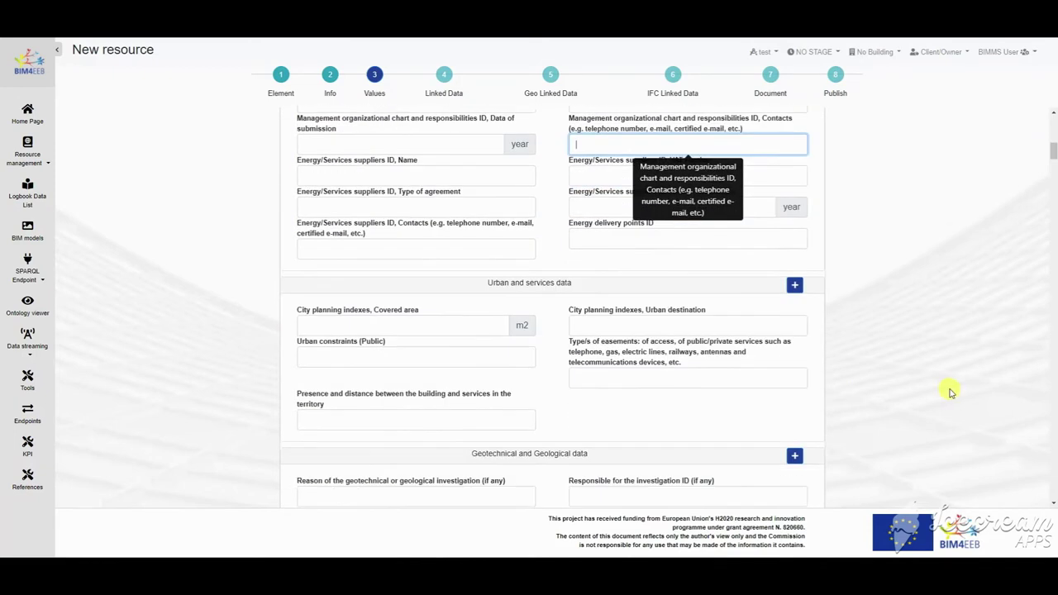
scroll(949, 392, "down", 15)
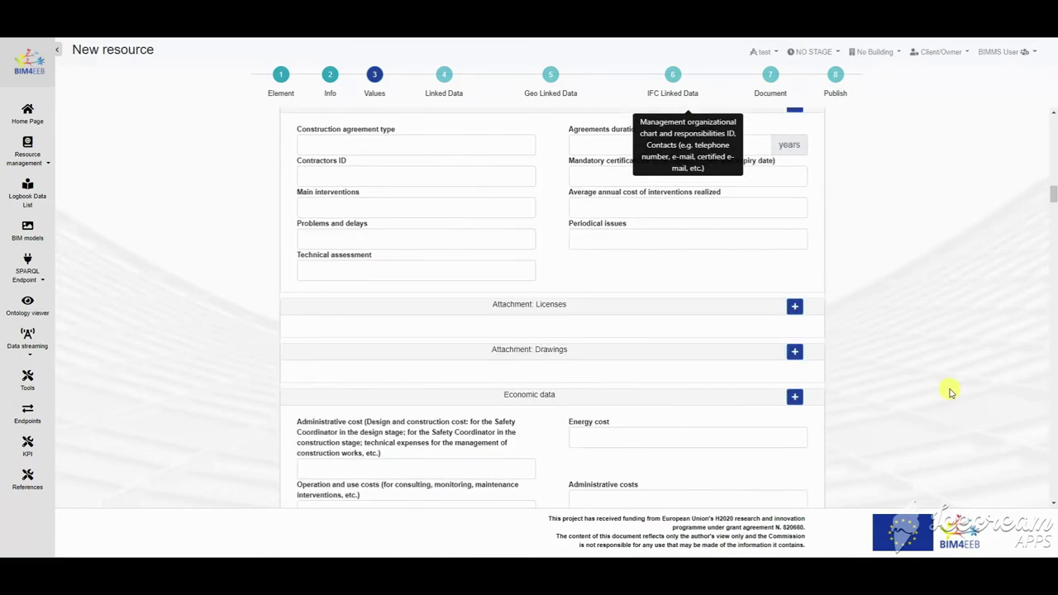
scroll(950, 392, "down", 3)
scroll(945, 390, "up", 3)
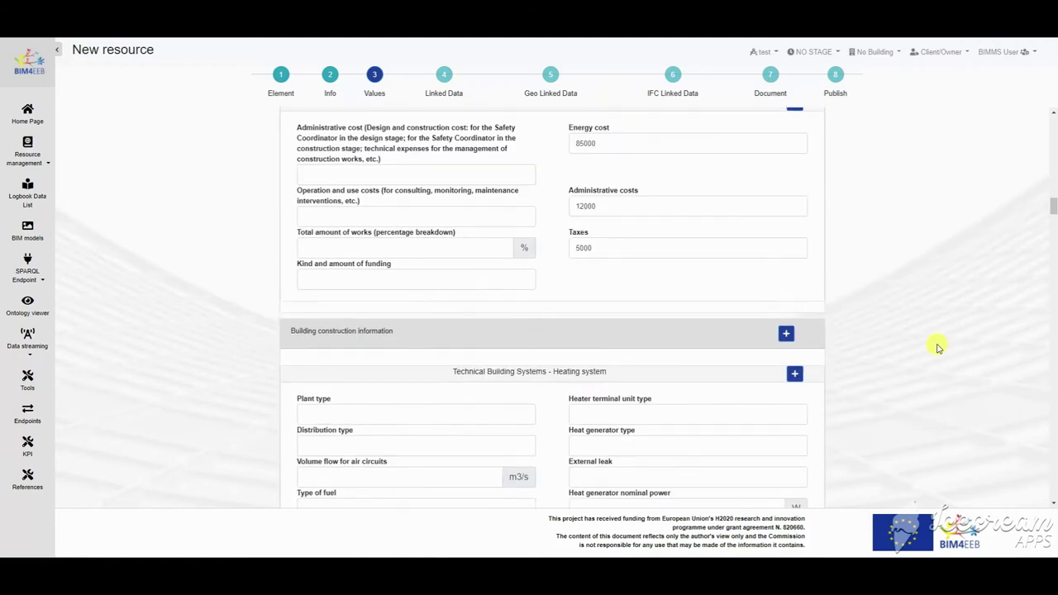
scroll(372, 237, "down", 3)
left_click(348, 195)
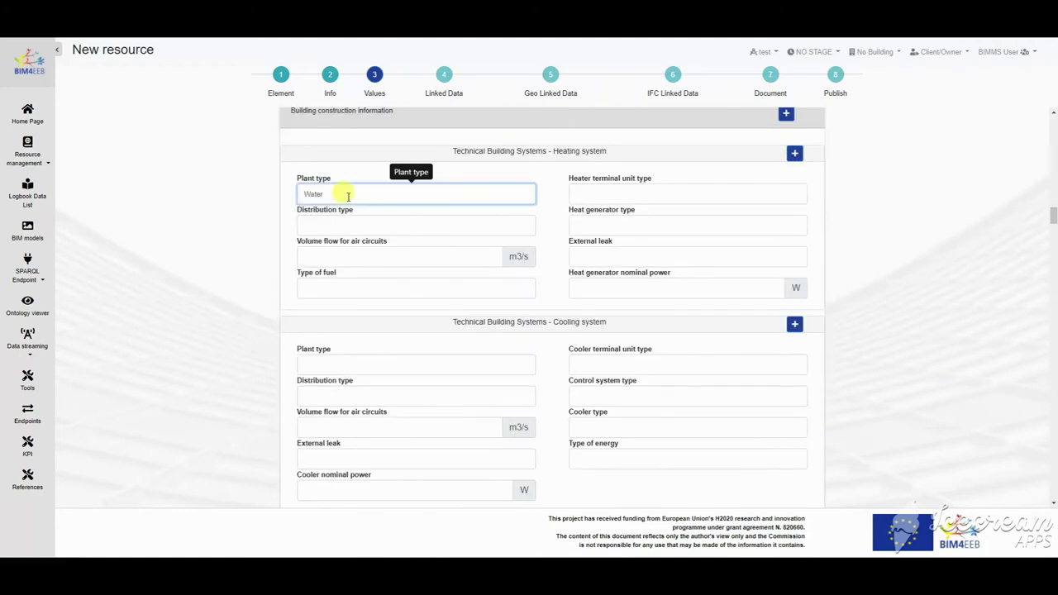
scroll(890, 301, "down", 12)
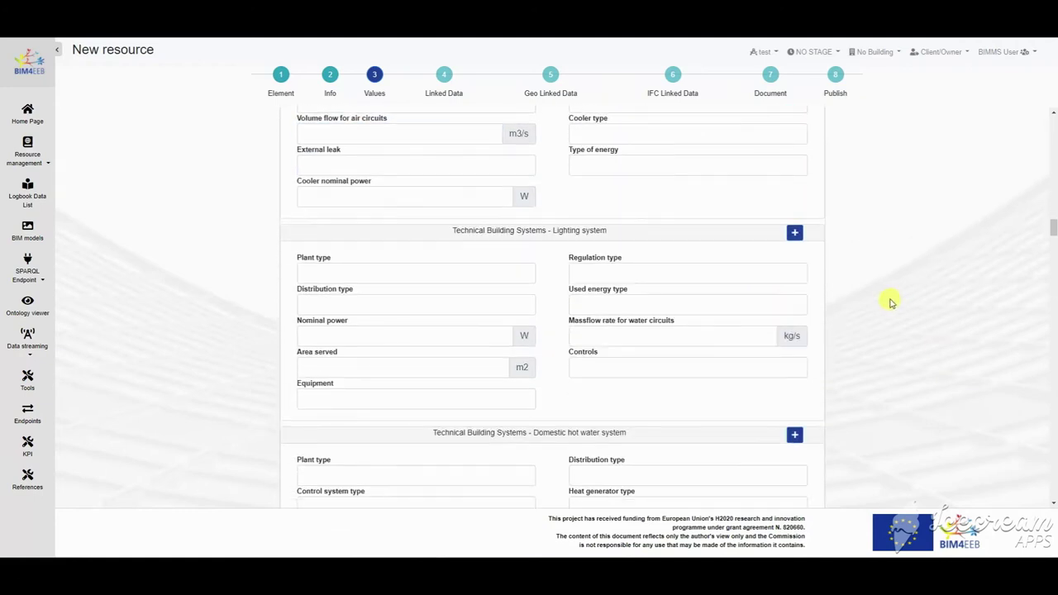
scroll(890, 301, "down", 15)
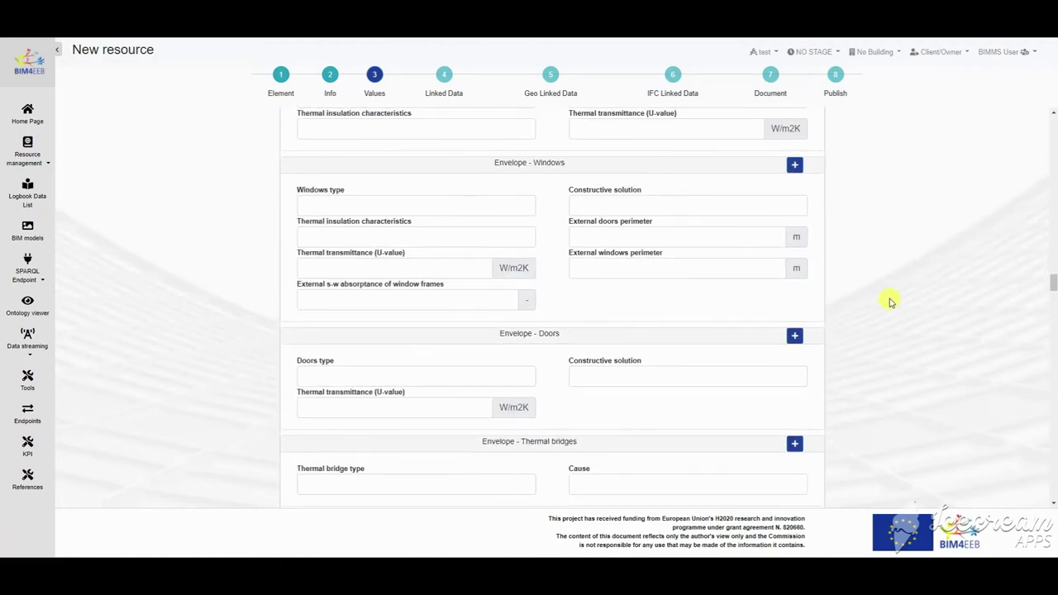
scroll(860, 376, "down", 12)
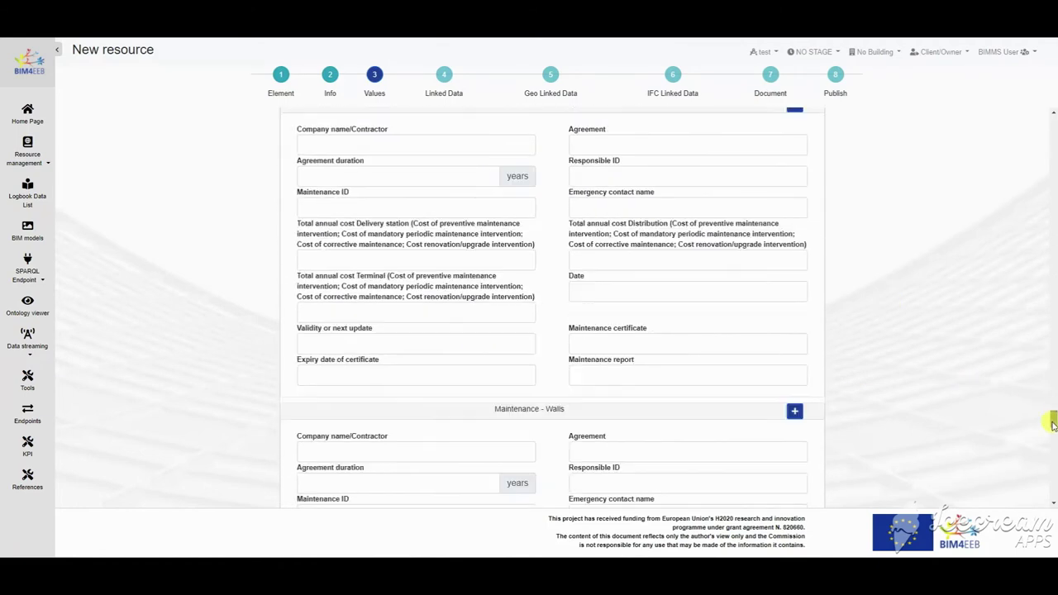
left_click_drag(1054, 447, 1051, 496)
Step: On Linked Data, try the DICIN Digital Construction Information ontology and browse its classes
left_click(794, 501)
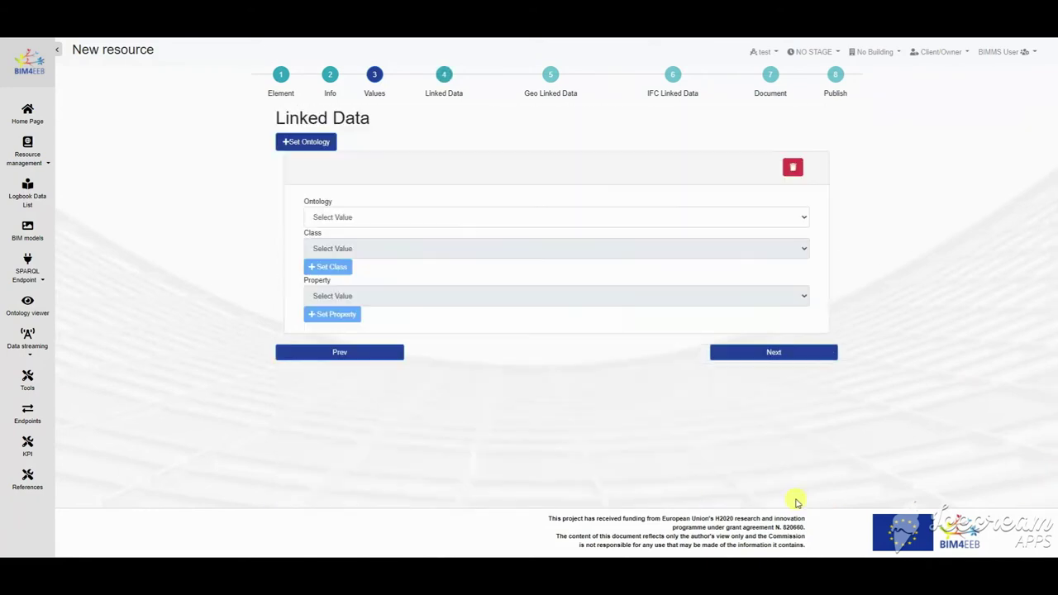
left_click(406, 217)
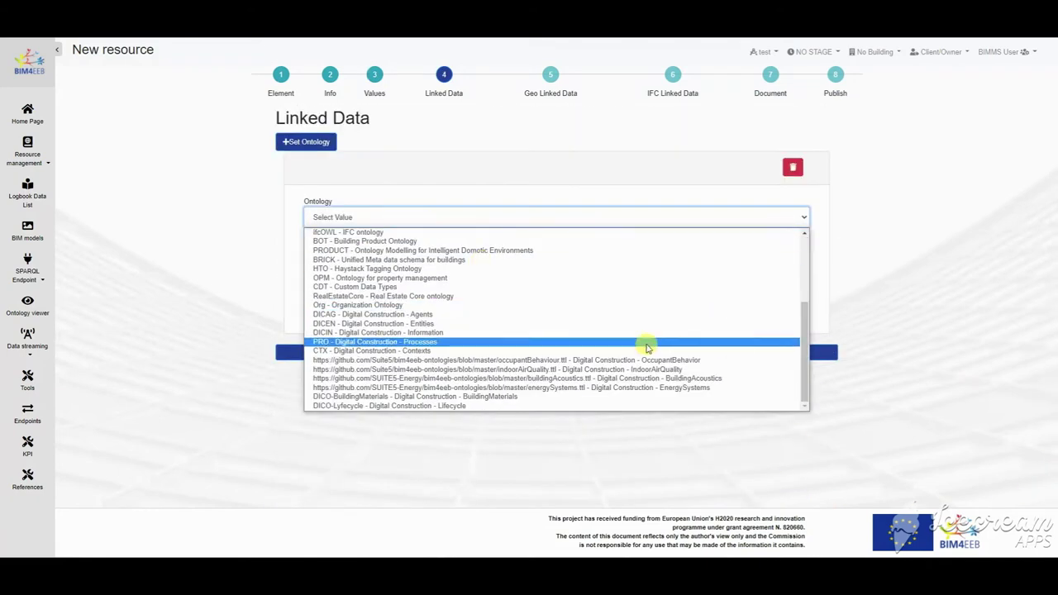
left_click(389, 332)
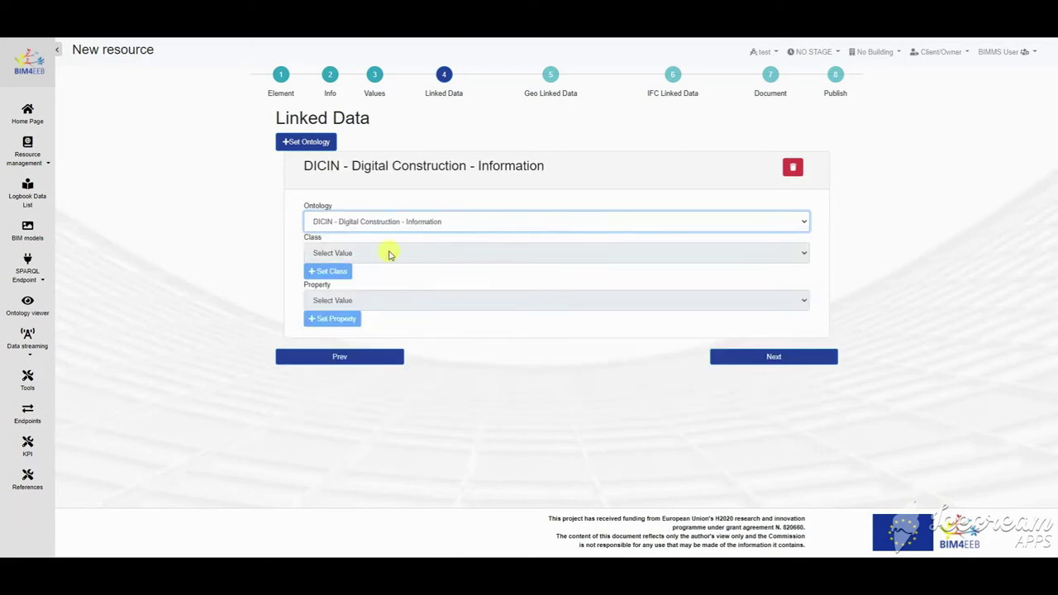
left_click(402, 251)
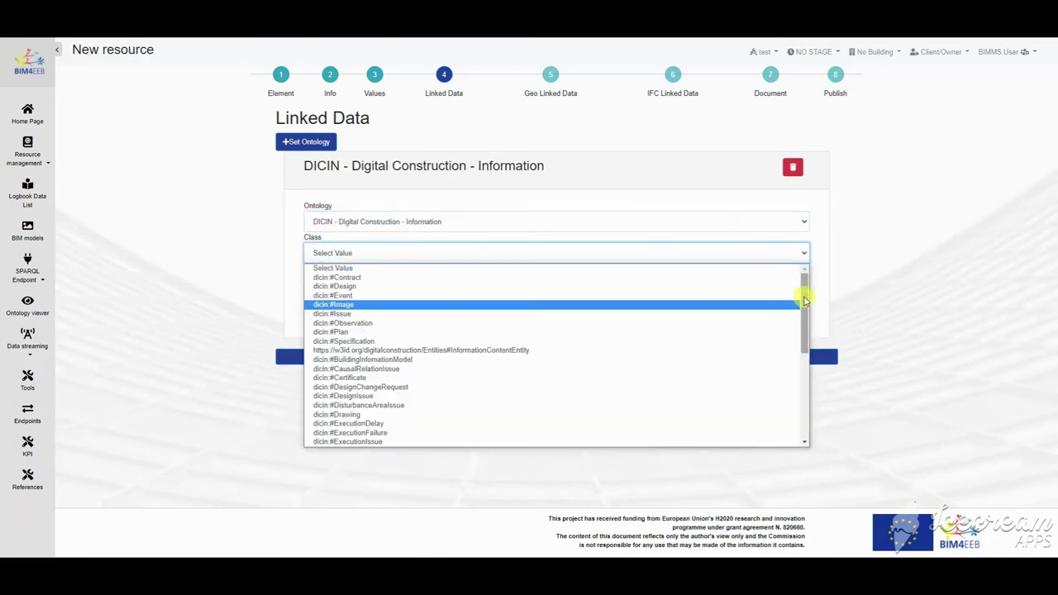
mouse_move(803, 300)
left_mouse_down()
mouse_move(791, 396)
mouse_move(799, 300)
left_mouse_up()
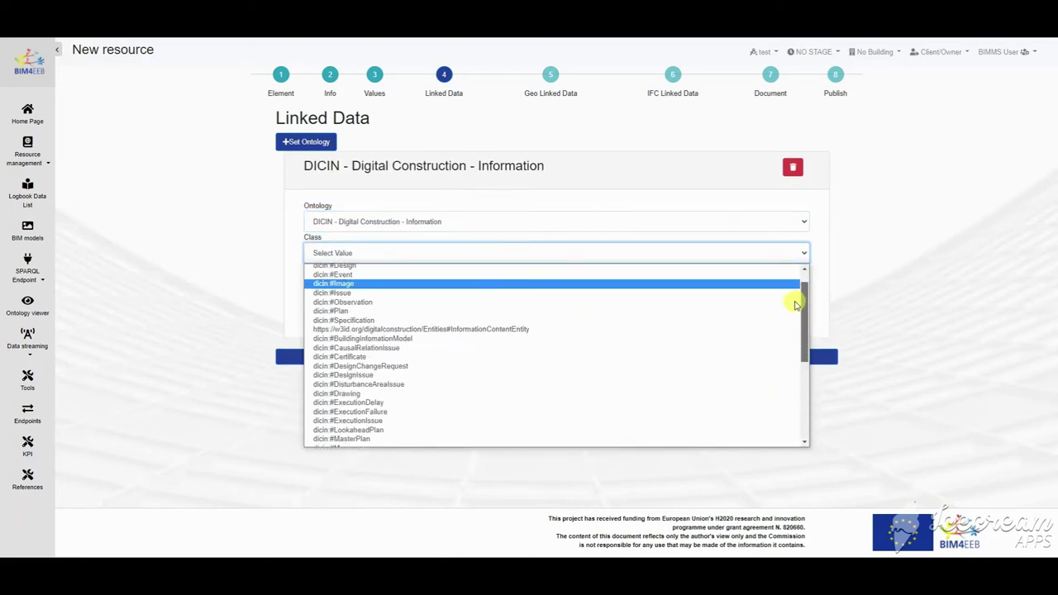
scroll(519, 381, "down", 10)
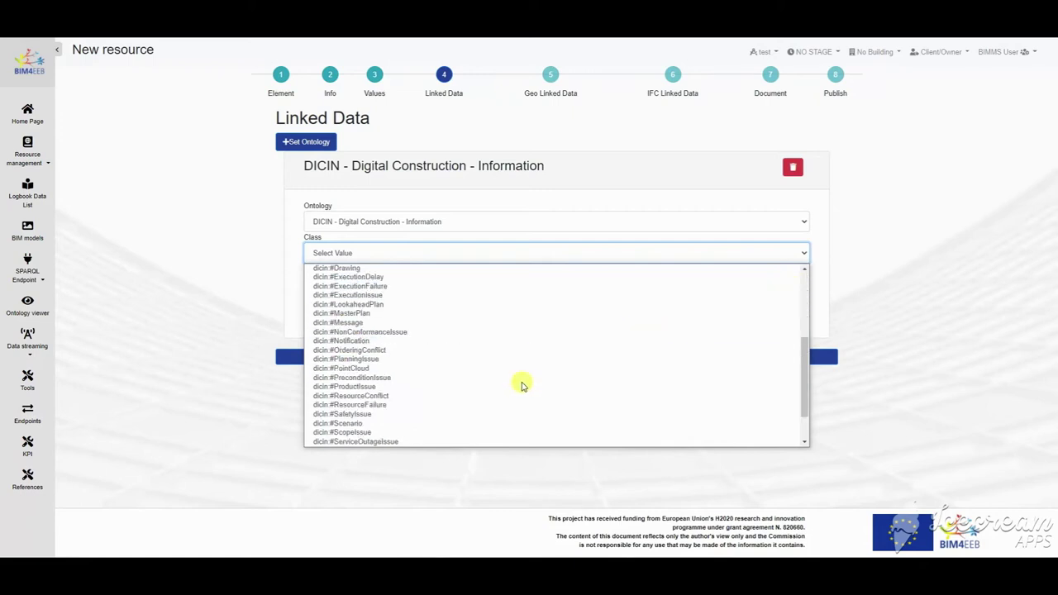
scroll(522, 381, "up", 10)
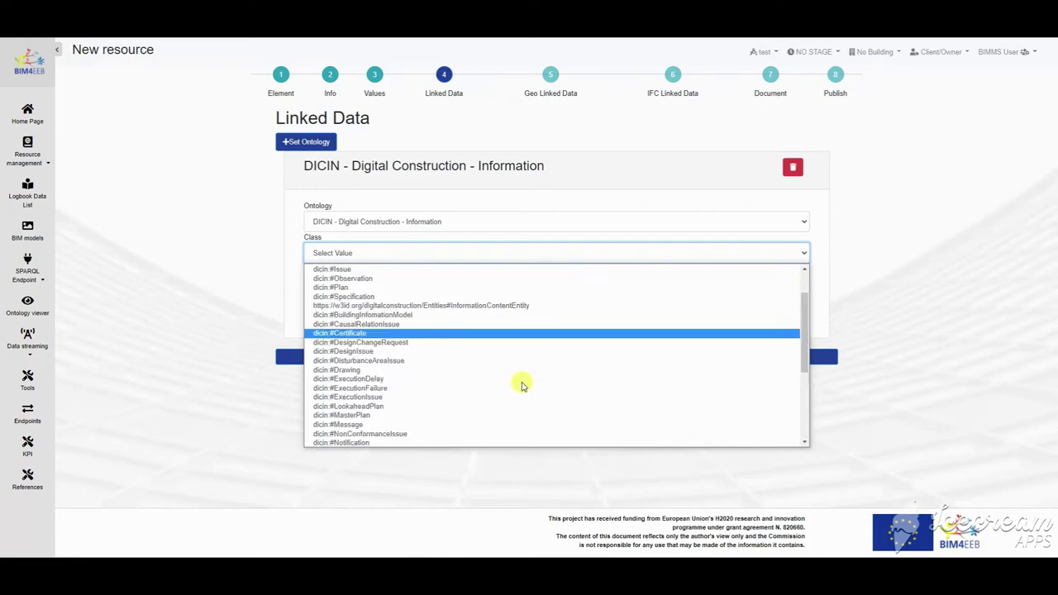
Step: Switch to the DICEN - Digital Construction - Entities ontology and pick dicen:InformationObject
left_click(472, 221)
scroll(513, 327, "down", 3)
left_click(418, 320)
left_click(406, 252)
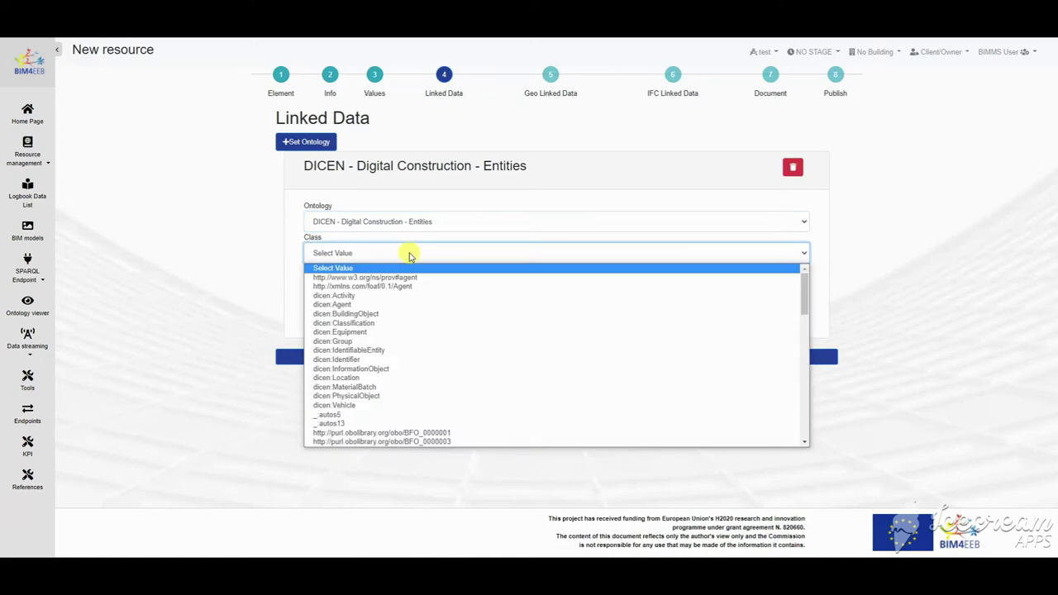
left_click(409, 369)
left_click(775, 358)
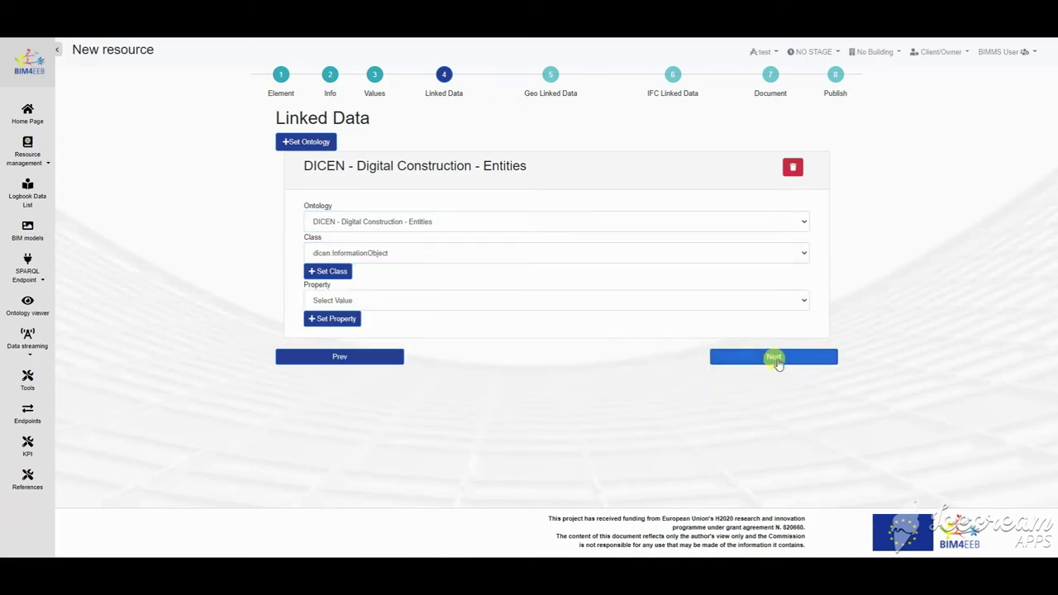
scroll(543, 222, "up", 6)
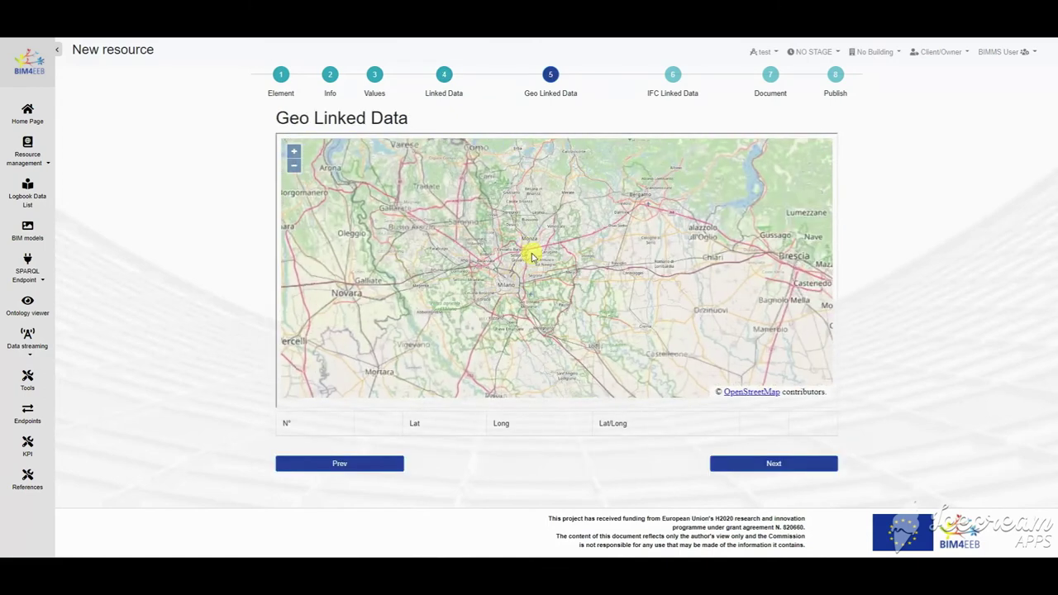
Step: Place a point north of Milan and finish the resource at L0-Work In Progress
left_click(530, 248)
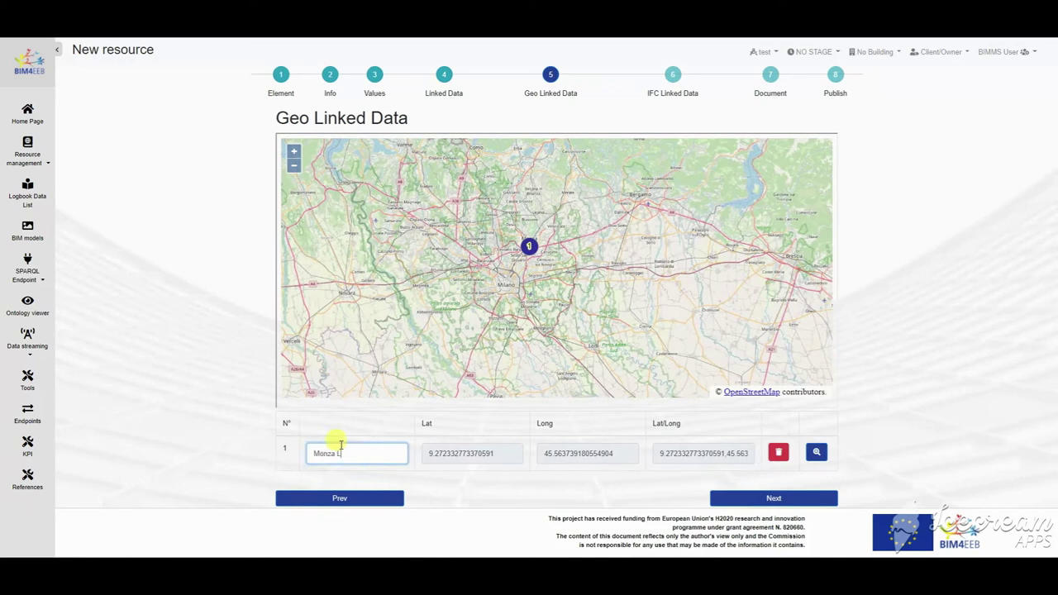
left_click(792, 498)
left_click(764, 440)
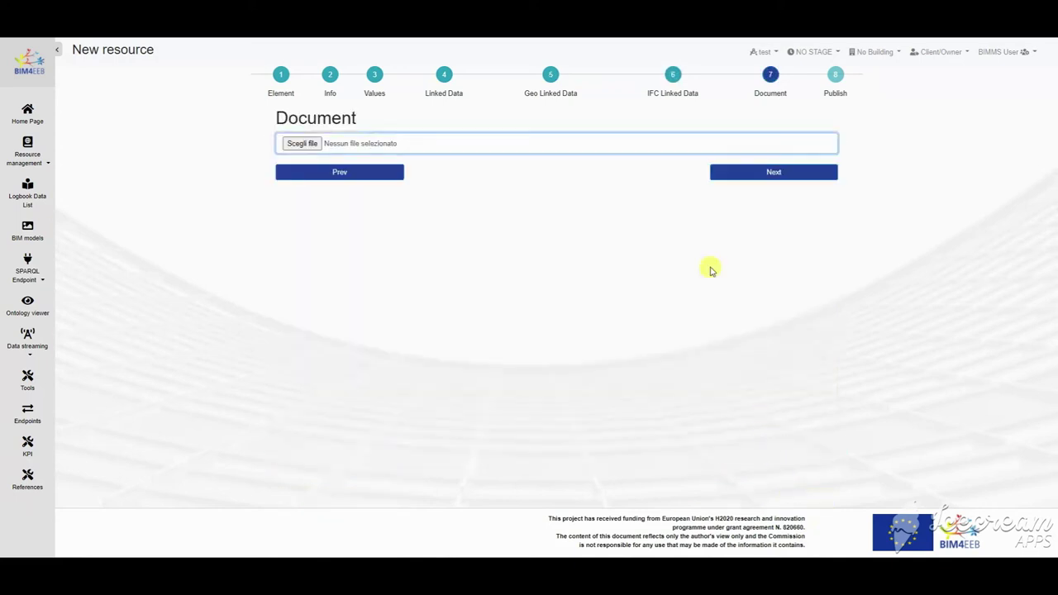
left_click(775, 173)
left_click(755, 156)
left_click(429, 178)
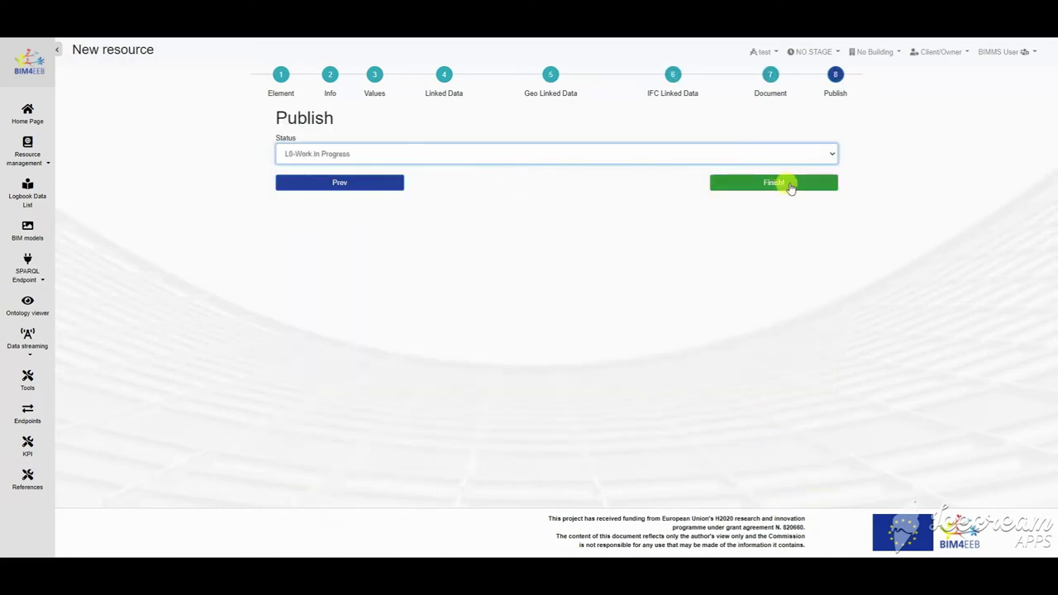
left_click(773, 182)
key("Return")
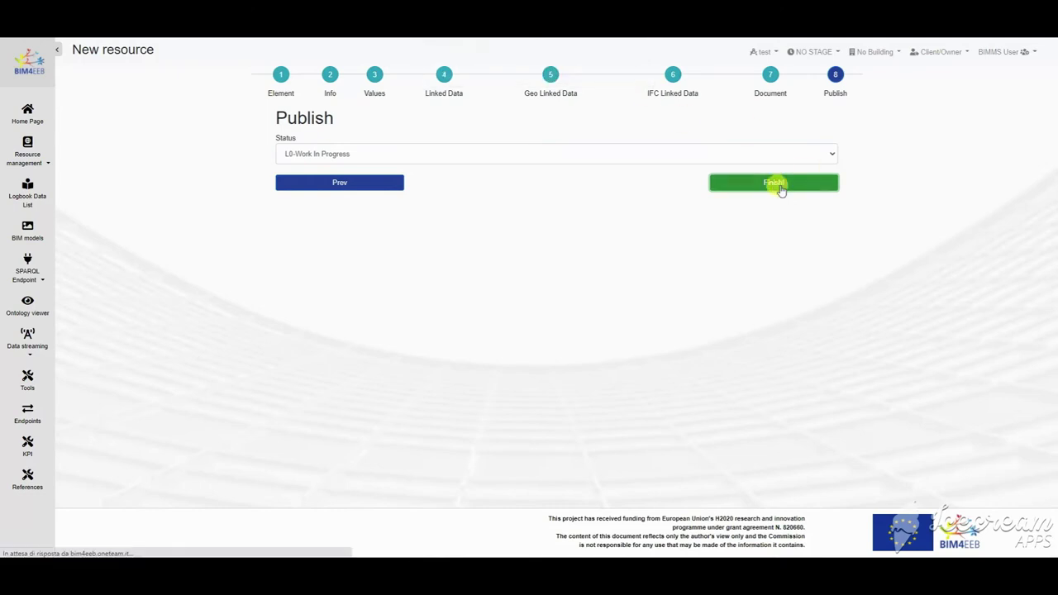
Step: Review the new Building Logbook resource's Info and building Values
left_click(122, 114)
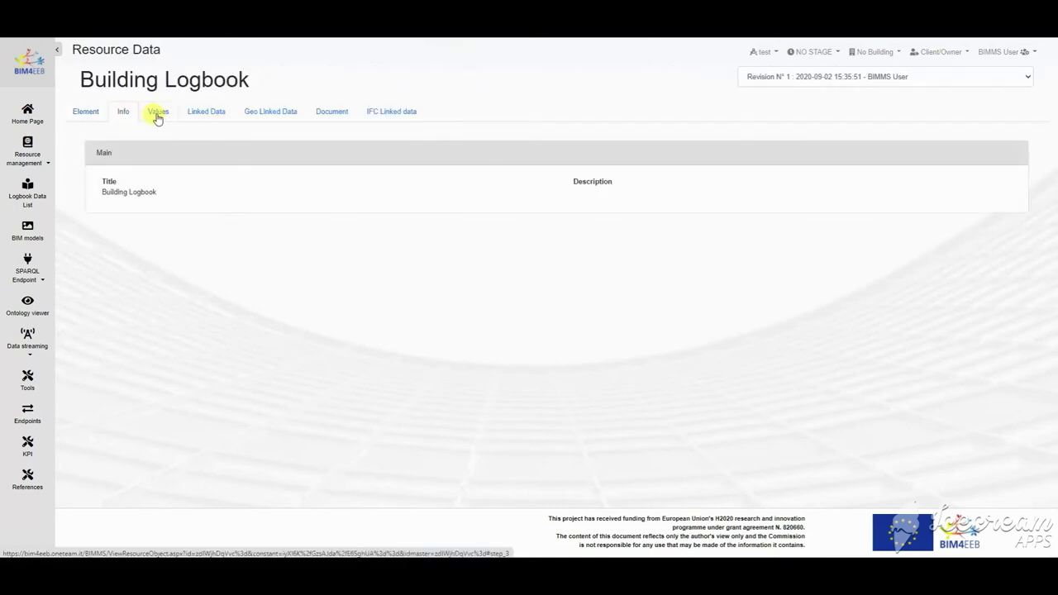
left_click(155, 113)
scroll(645, 323, "down", 3)
scroll(645, 322, "down", 10)
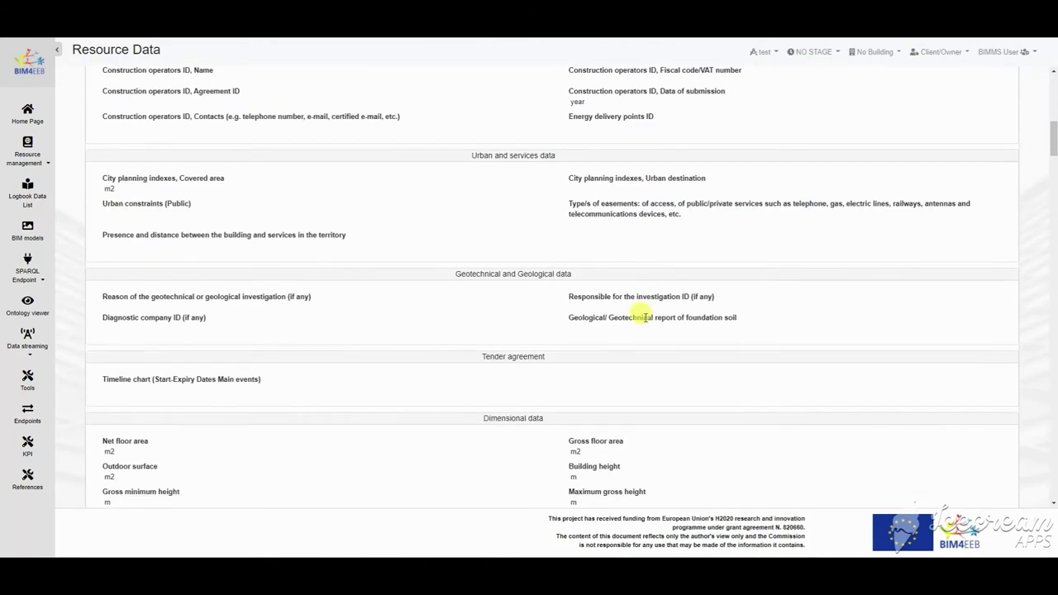
scroll(1054, 192, "down", 2)
left_click_drag(1054, 192, 1052, 232)
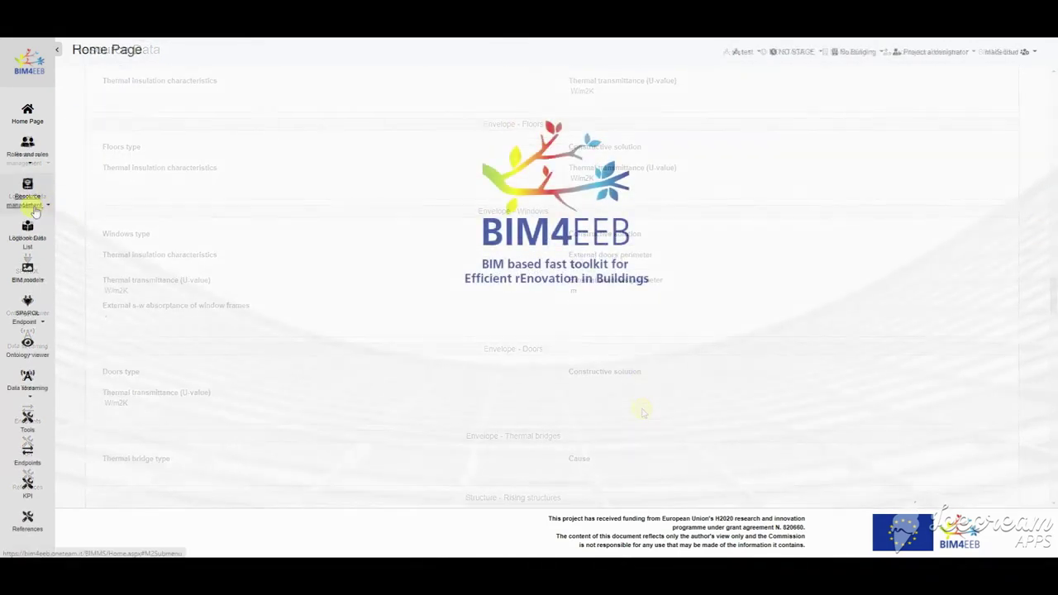
left_click(35, 213)
Step: Open the Geo Linked Data map and zoom from Europe into Italy and Lombardy
left_click(28, 298)
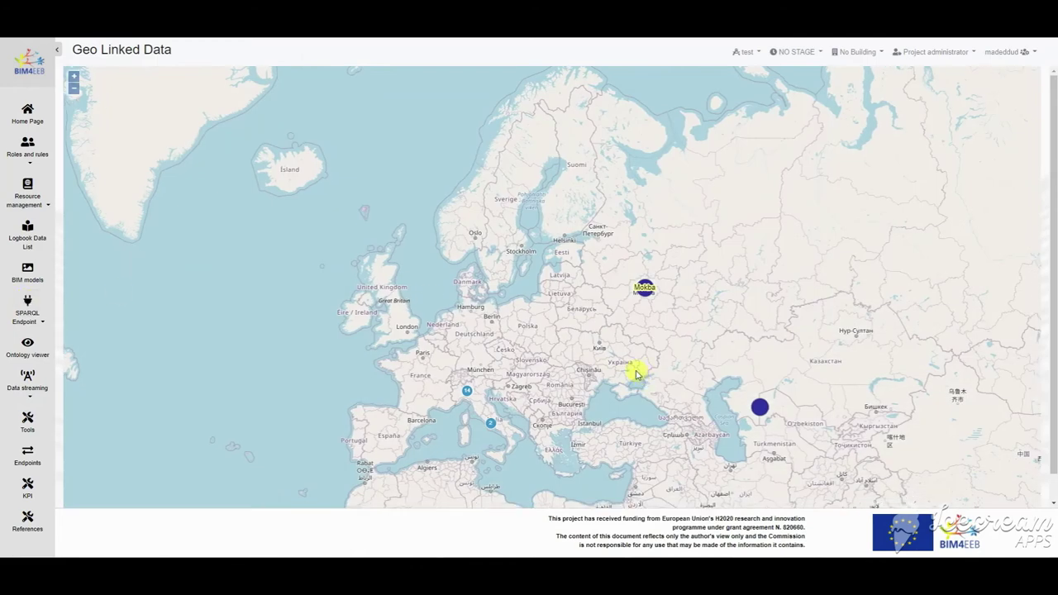
left_click_drag(637, 374, 563, 260)
left_click(401, 284)
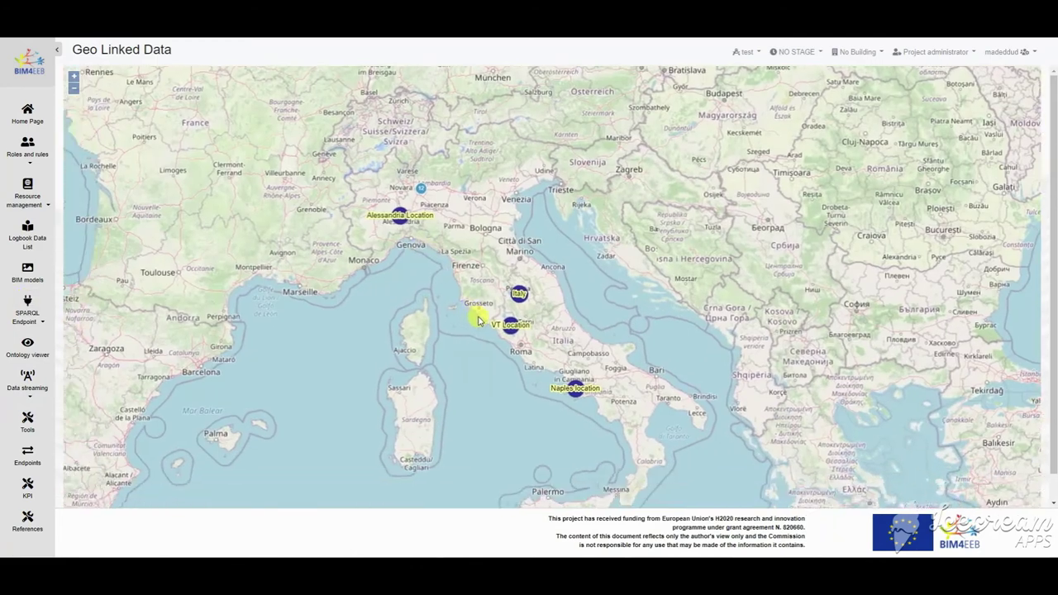
scroll(451, 258, "up", 2)
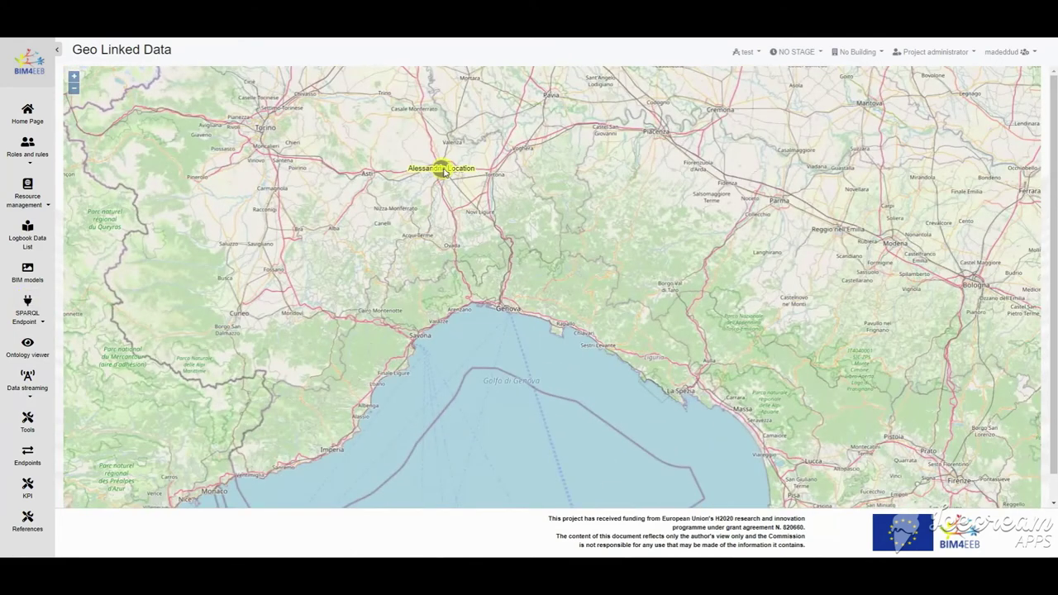
left_click_drag(435, 170, 472, 397)
scroll(515, 217, "up", 4)
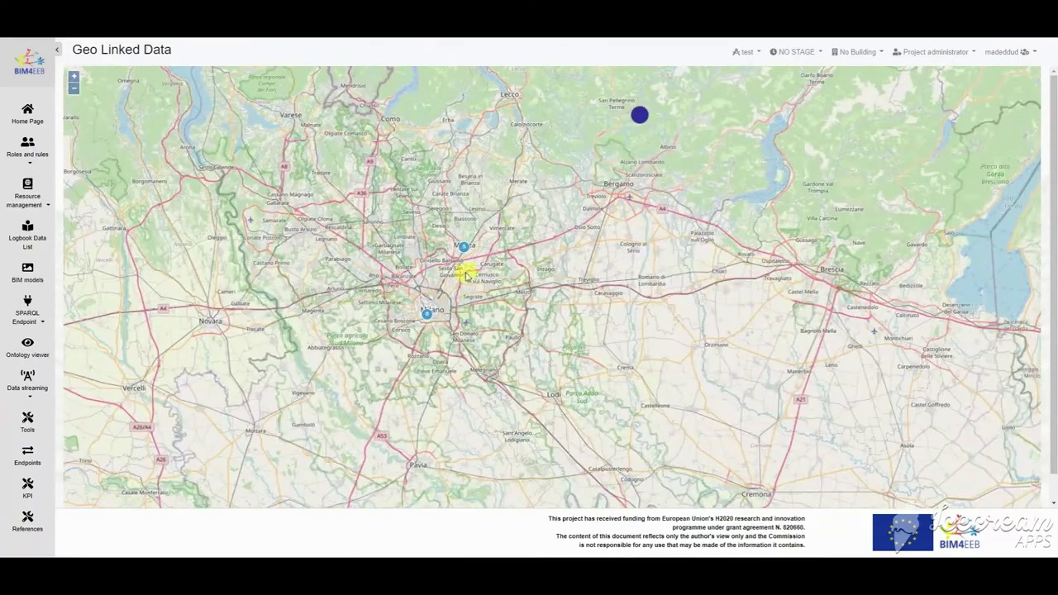
scroll(504, 298, "up", 2)
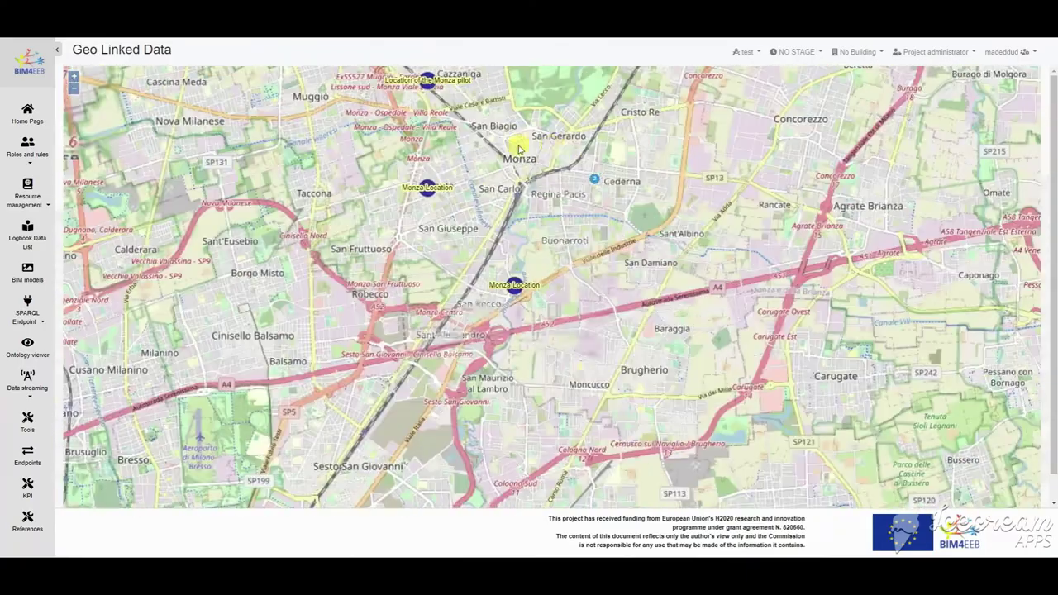
scroll(493, 272, "up", 1)
Step: Frame both Monza resource markers on the map, then go back to the Home Page
left_click_drag(577, 221, 452, 221)
scroll(452, 222, "up", 3)
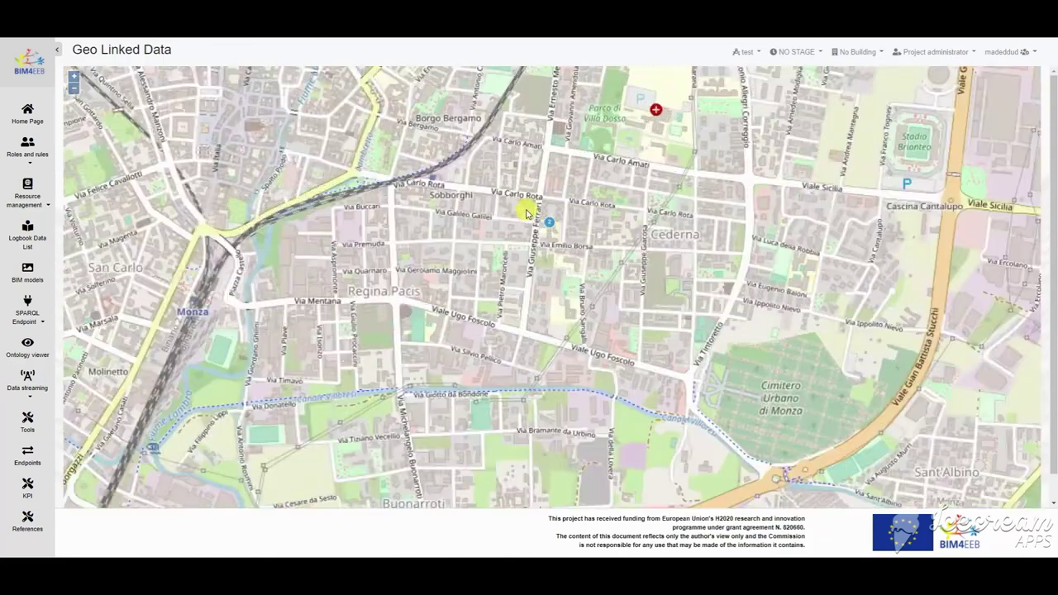
scroll(626, 234, "up", 1)
scroll(610, 207, "down", 1)
scroll(499, 303, "down", 3)
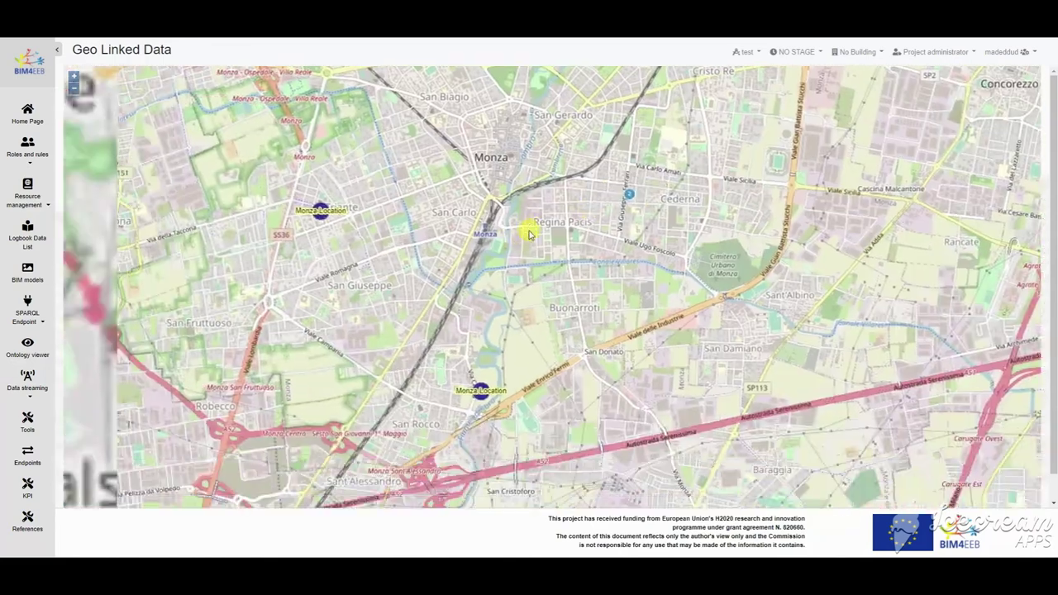
left_click_drag(536, 229, 528, 326)
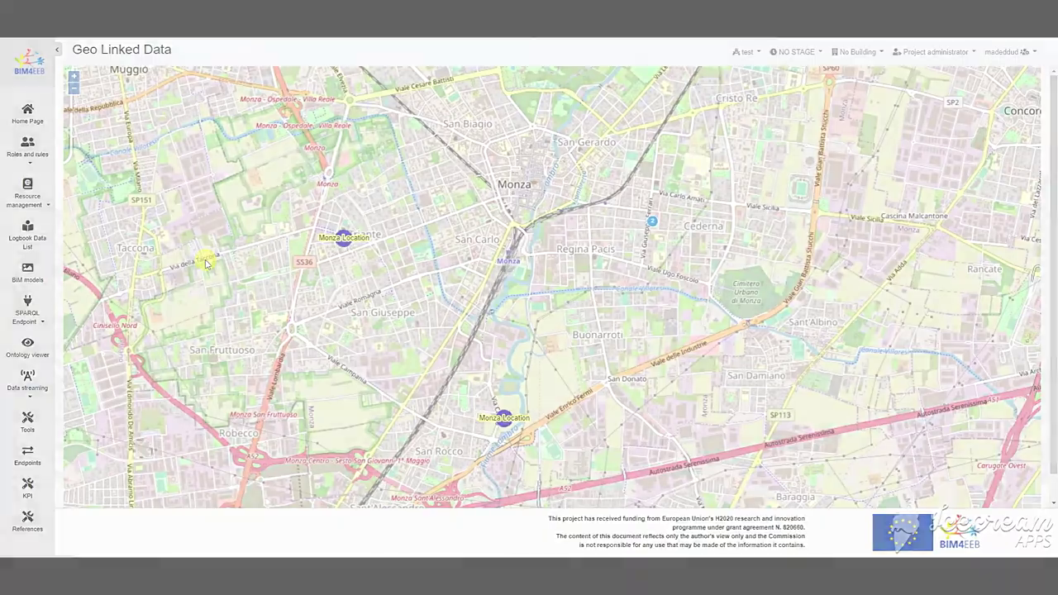
left_click(27, 197)
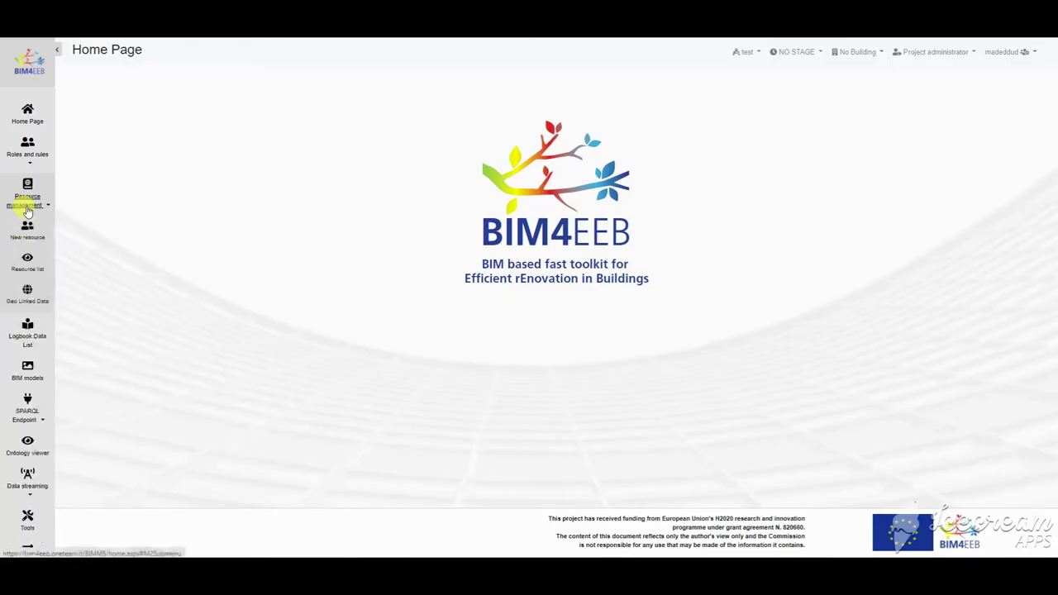
Step: Create a Linked Data Object titled 'New Linked Data', described 'A LD for the project', and advance to Linked Data
left_click(27, 333)
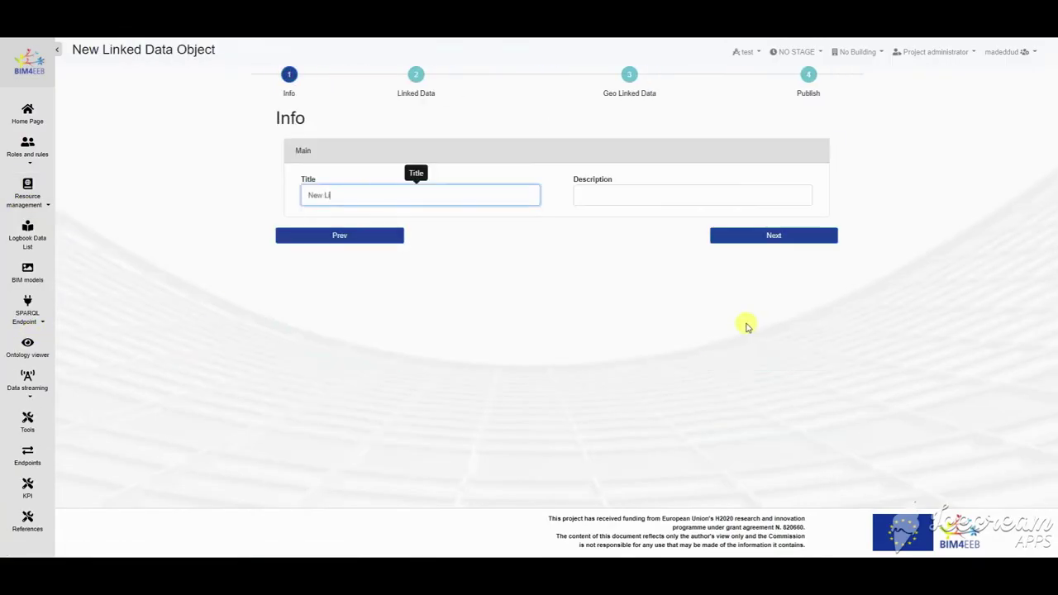
key("Tab")
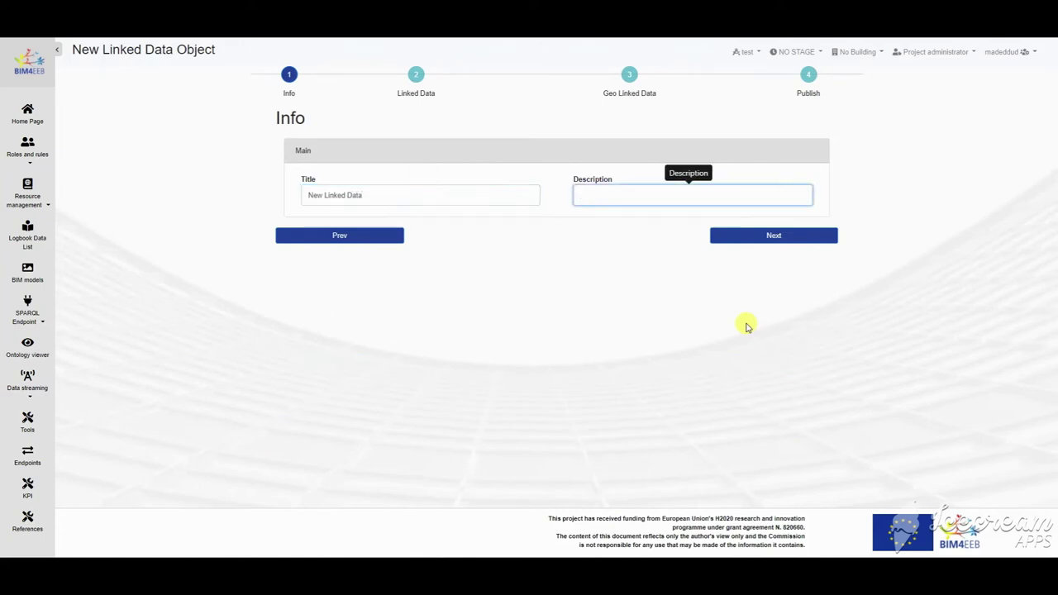
type("A LD for the project")
left_click(773, 235)
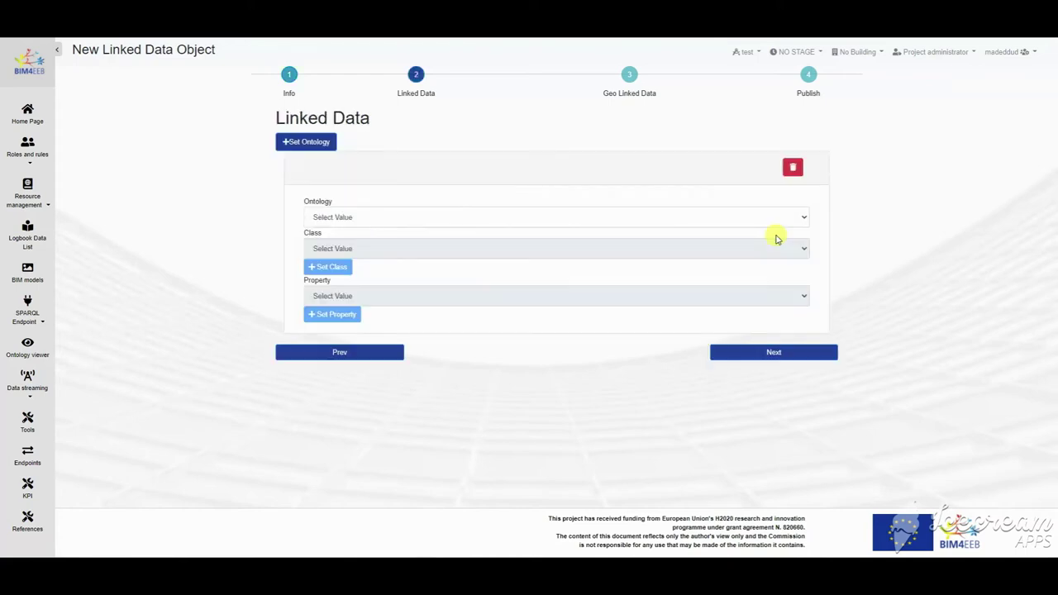
left_click(344, 218)
Step: Select the PRODUCT ontology and the dogonto:Actuator class
left_click(344, 217)
left_click(345, 217)
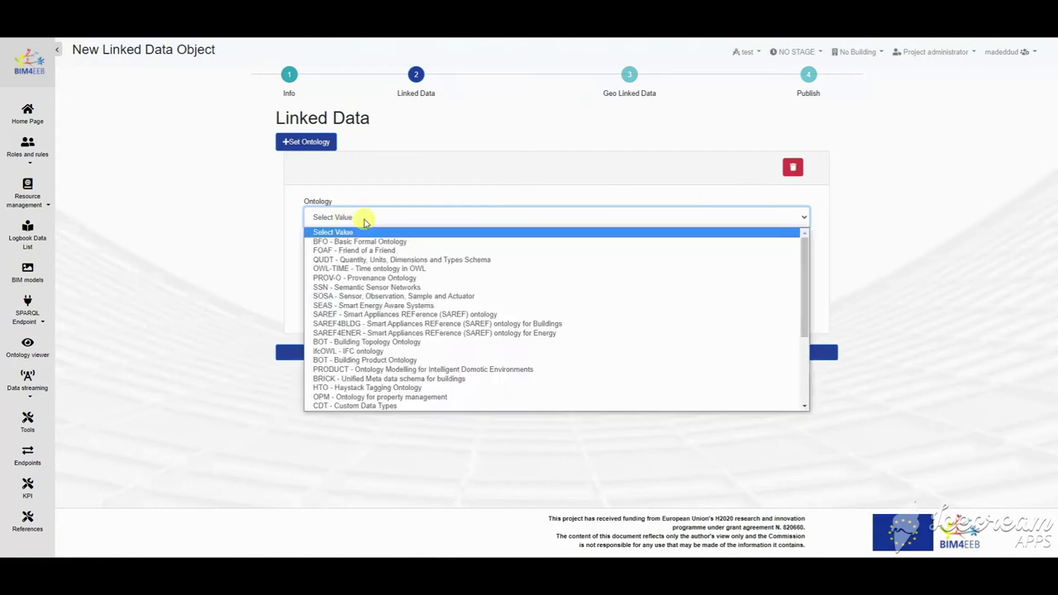
left_click(380, 370)
left_click(362, 259)
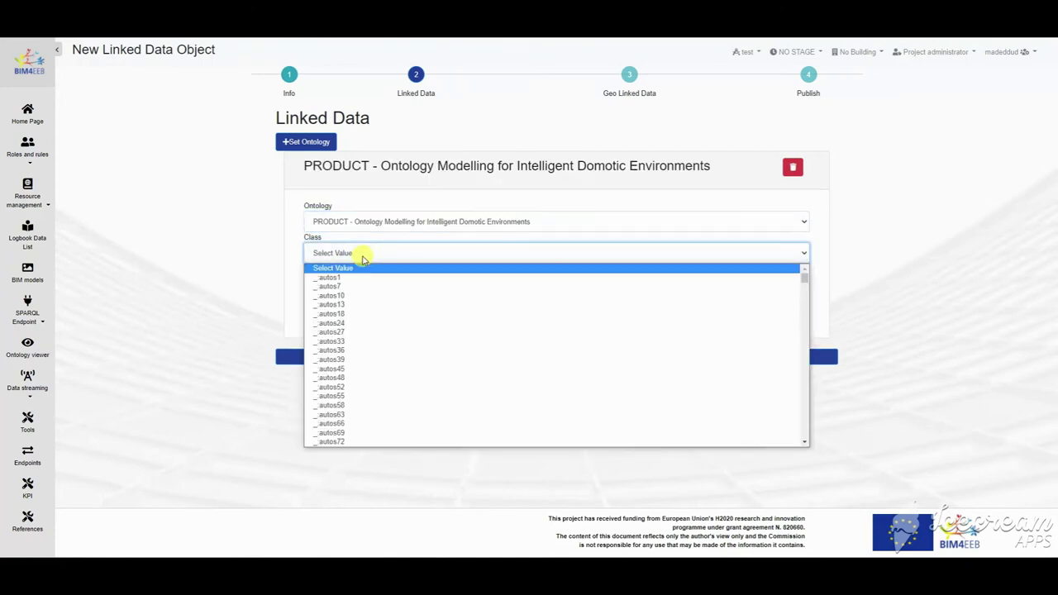
scroll(360, 331, "down", 10)
left_click(364, 339)
Step: Set the Actuator class, add dogonto:actuatorOf with value LigthSwitch, and move past Linked Data
left_click(397, 302)
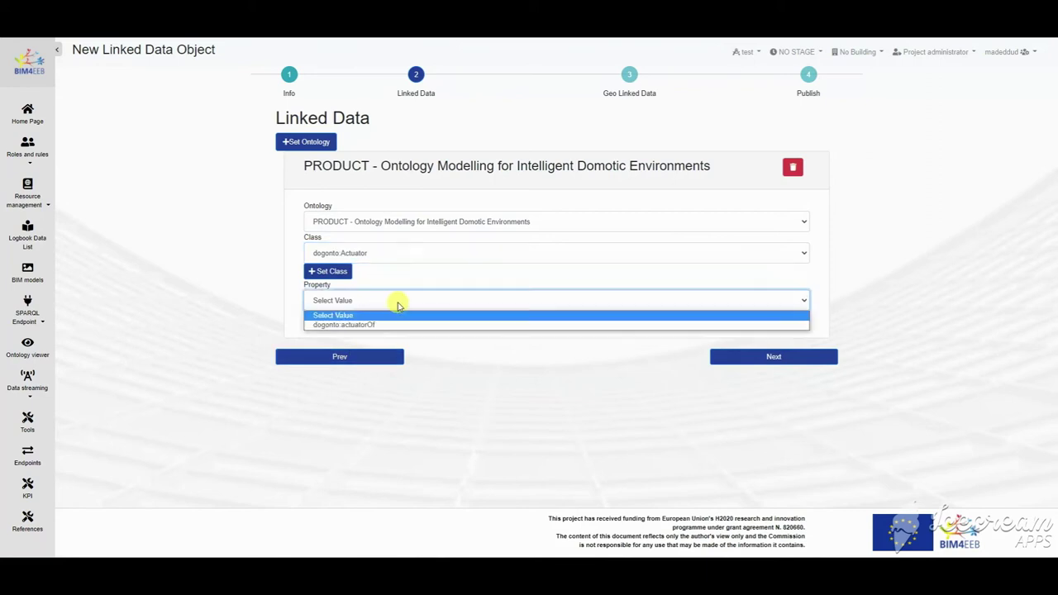
left_click(390, 325)
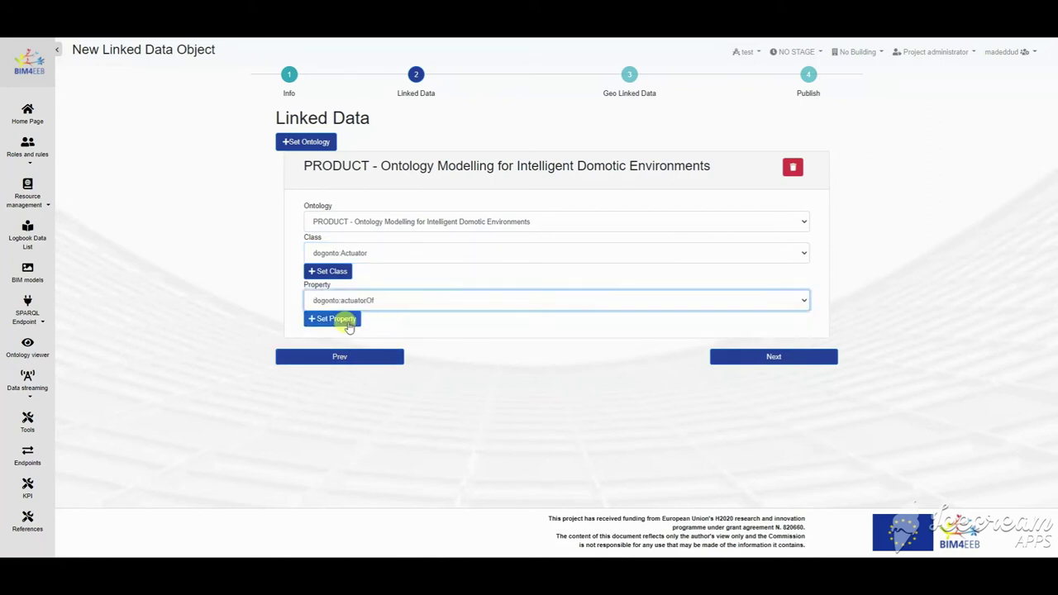
left_click(331, 273)
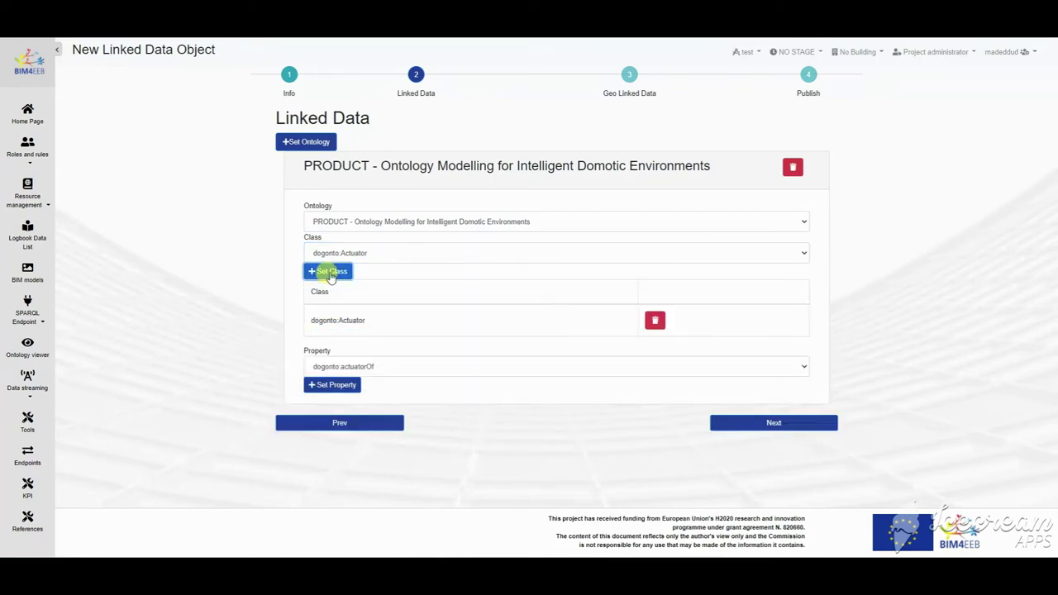
left_click(355, 369)
left_click(343, 386)
left_click(351, 387)
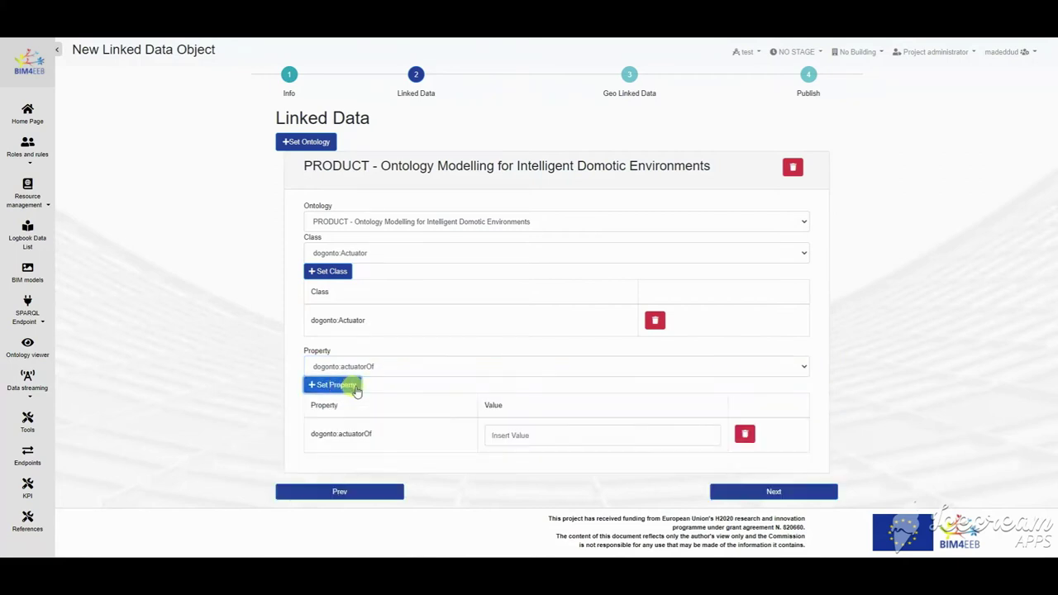
left_click(568, 436)
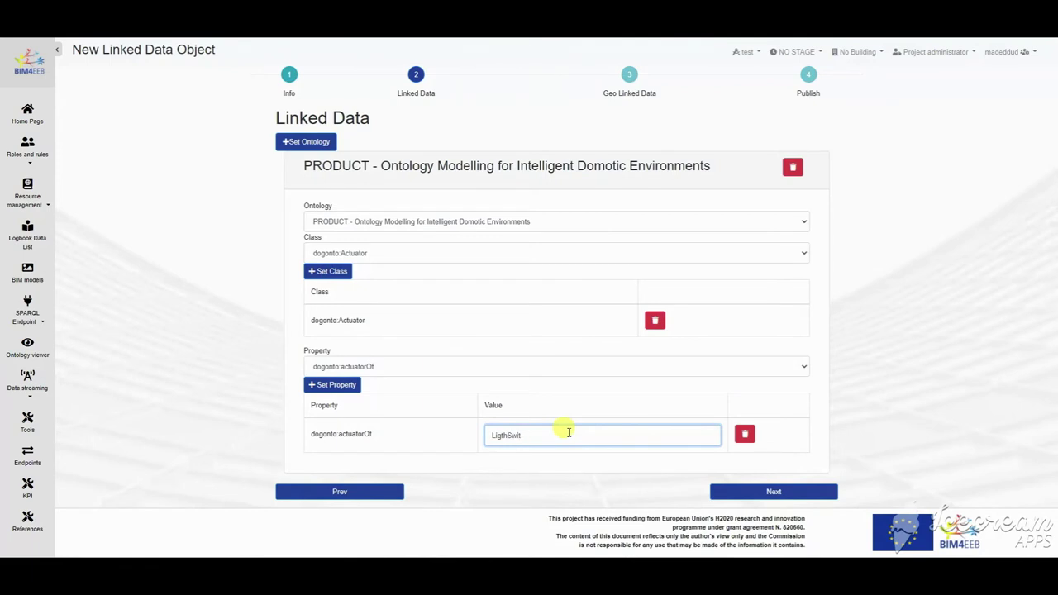
left_click(755, 494)
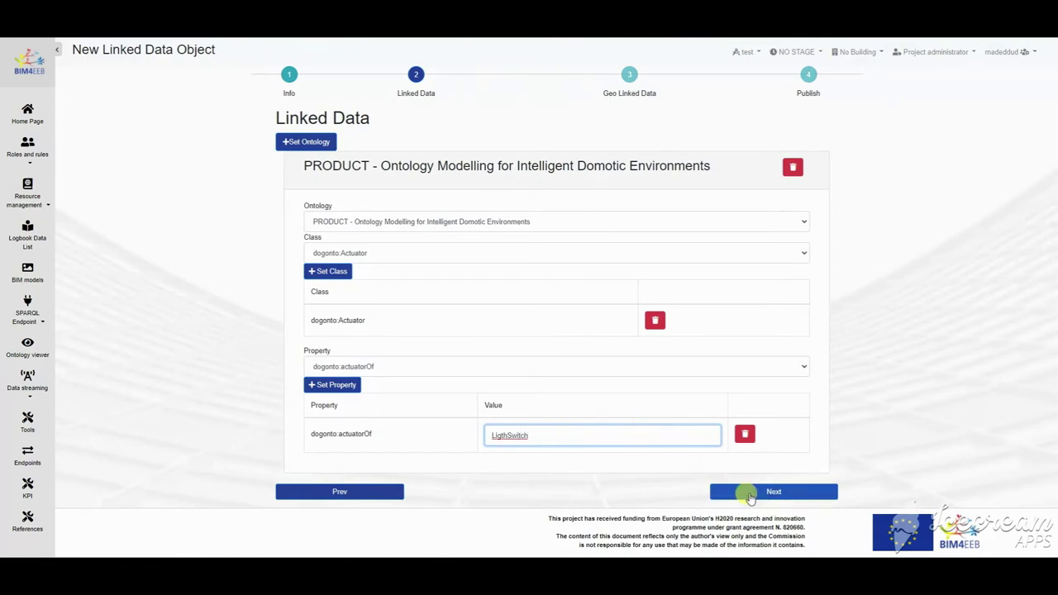
Step: Publish the New Linked Data resource with status L0-Work in Progress
left_click(776, 464)
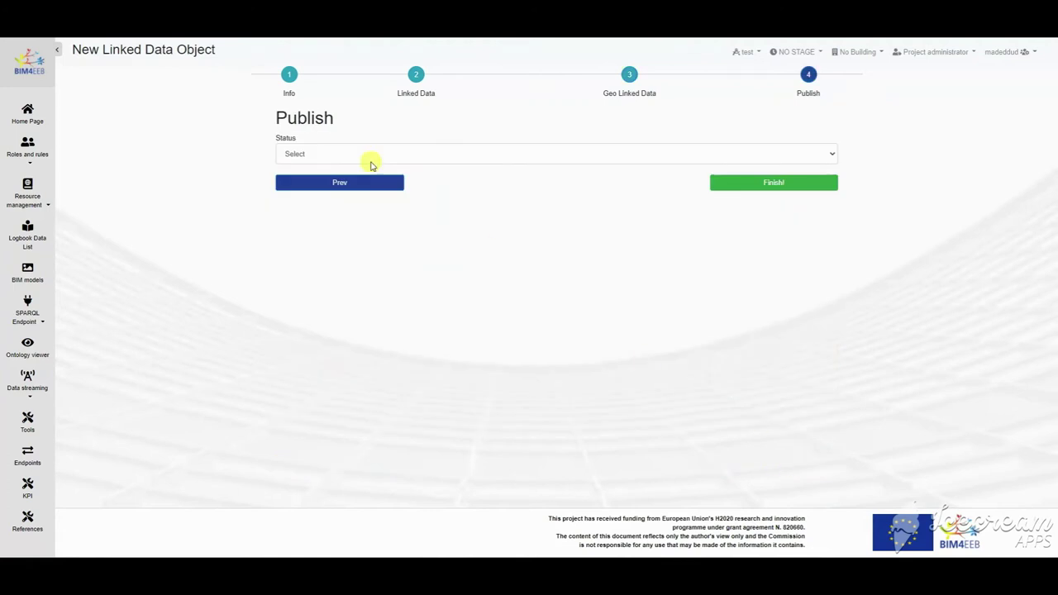
left_click(371, 156)
left_click(338, 176)
left_click(777, 184)
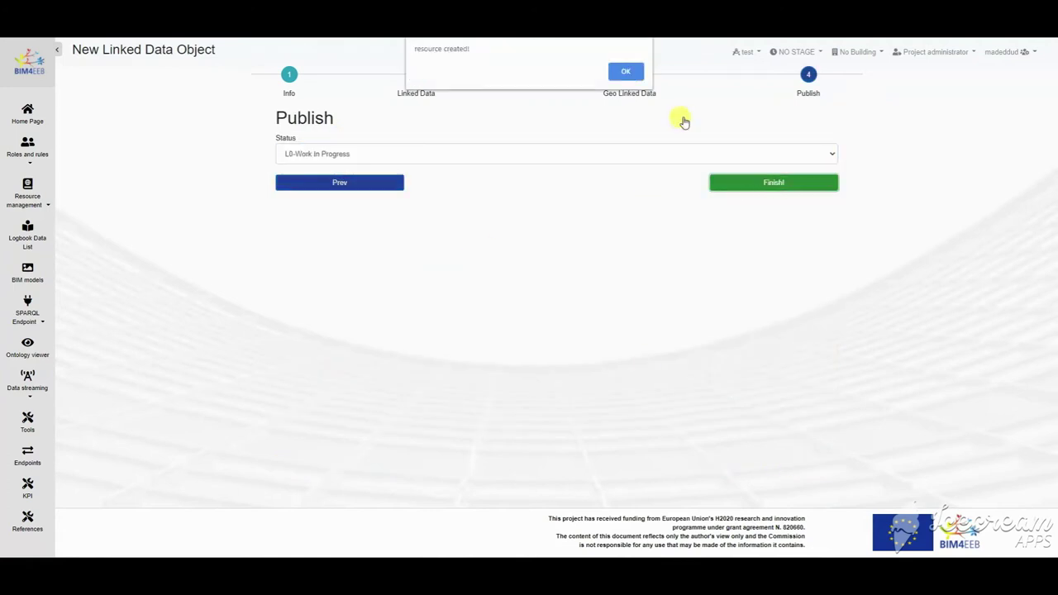
left_click(625, 73)
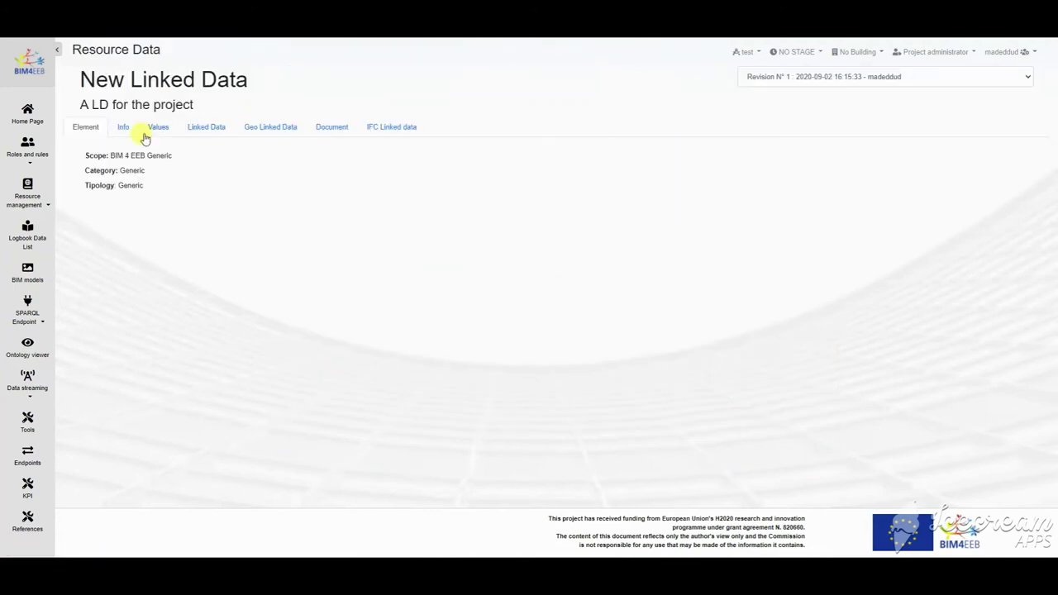
Step: Check the new resource's Info, Values and Linked Data tabs
left_click(132, 129)
left_click(157, 128)
left_click(209, 128)
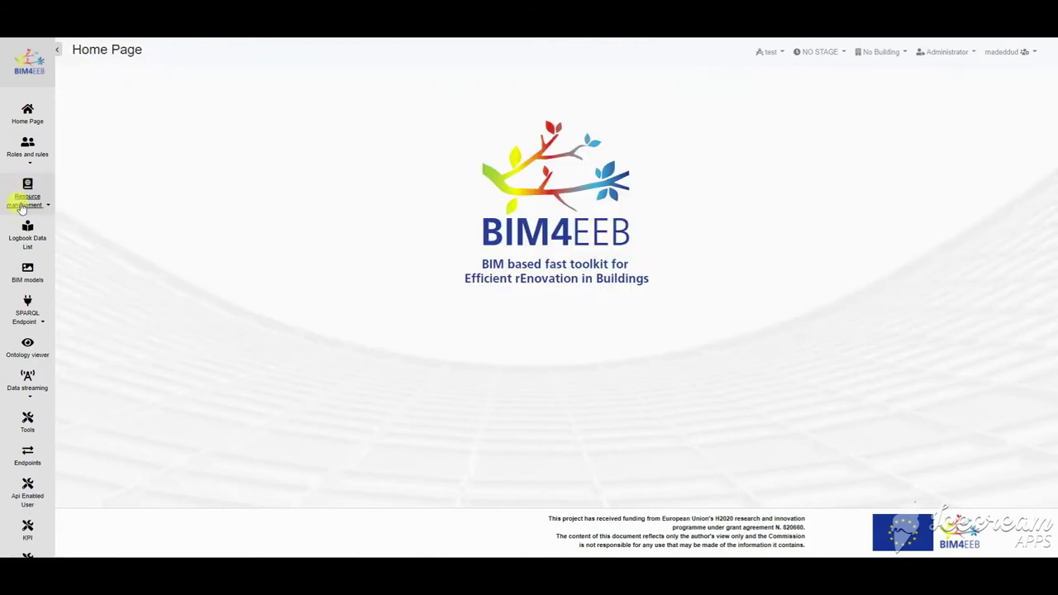
left_click(23, 205)
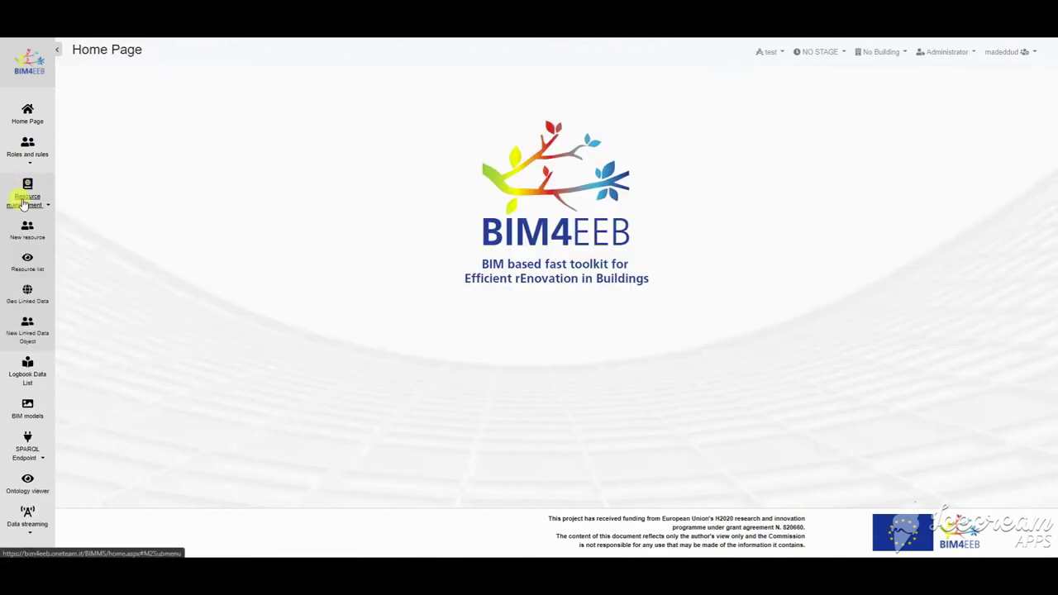
Step: List resources created between 06/01/2020 and 09/02/2020
left_click(27, 266)
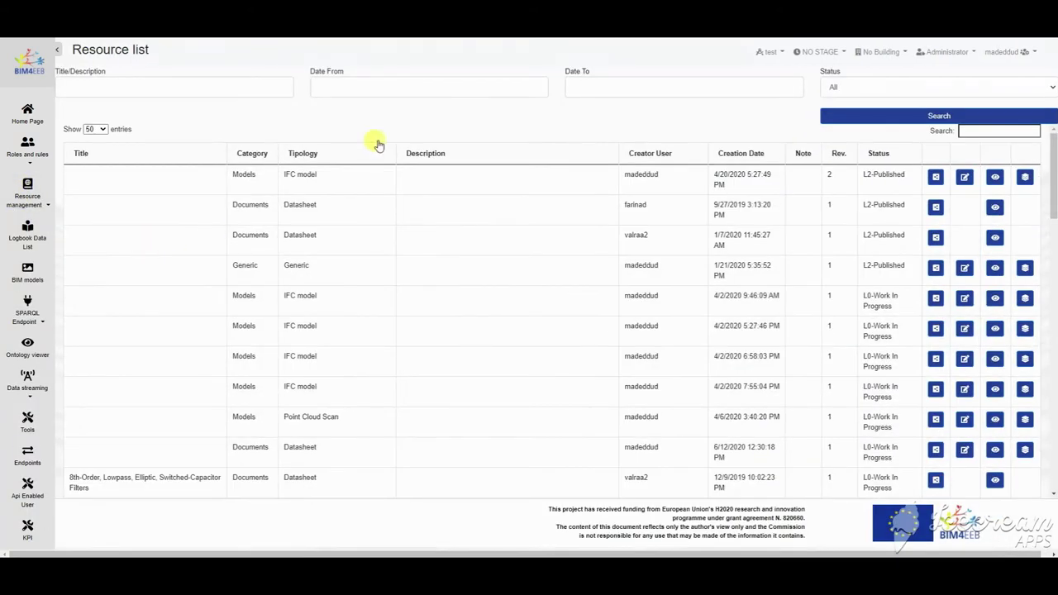
left_click(397, 87)
left_click(324, 109)
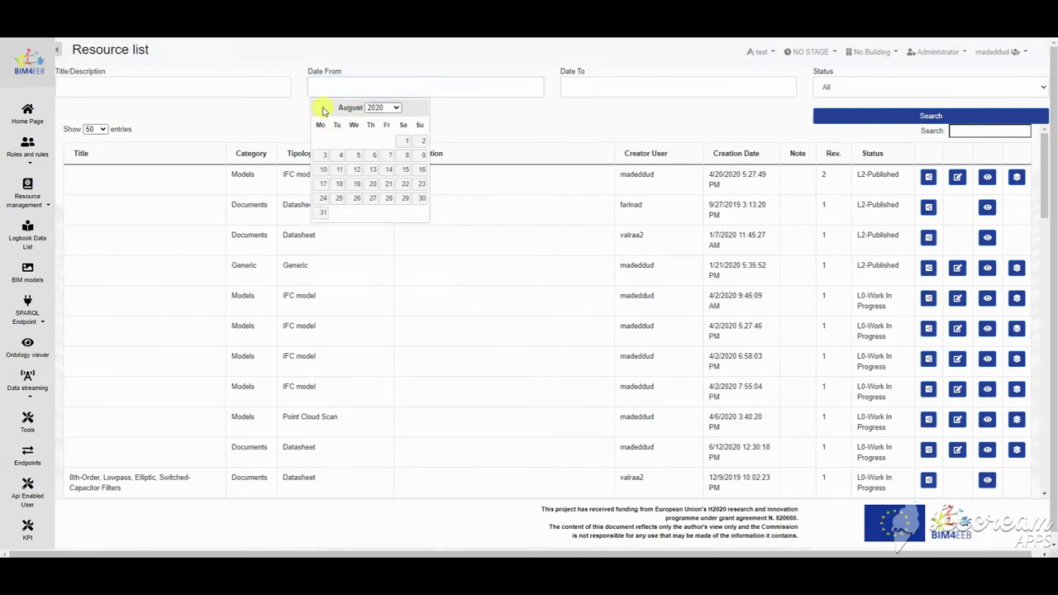
left_click(323, 109)
left_click(323, 109)
left_click(325, 141)
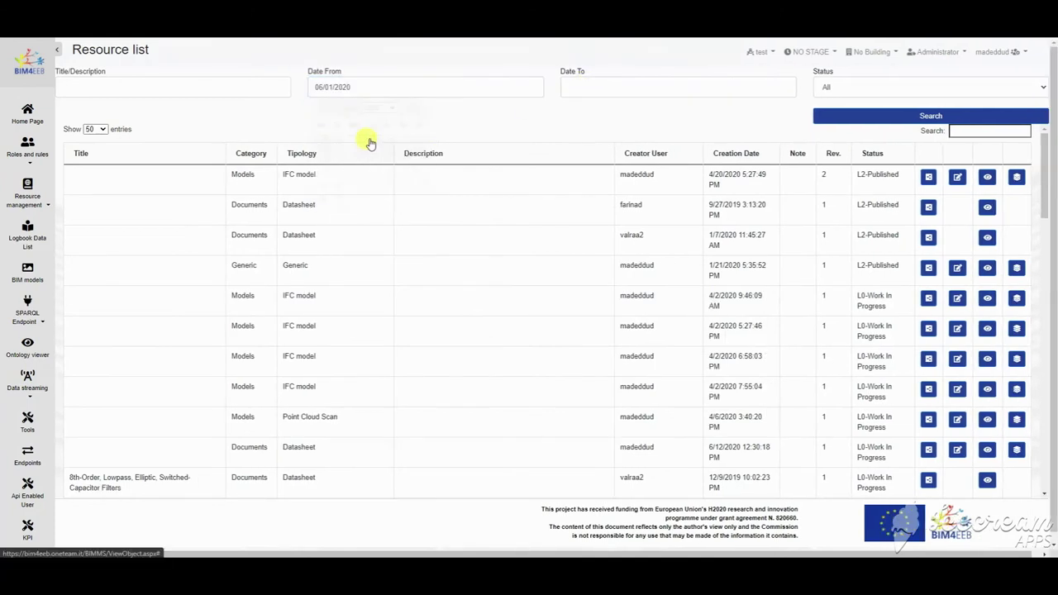
left_click(713, 88)
left_click(593, 143)
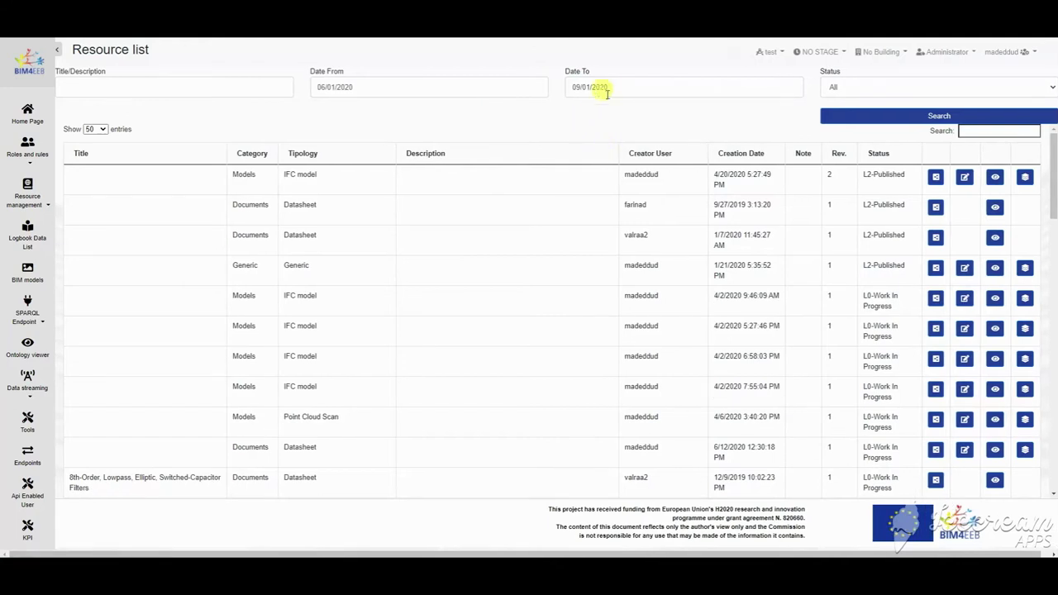
left_click(598, 88)
left_click(612, 141)
left_click(874, 117)
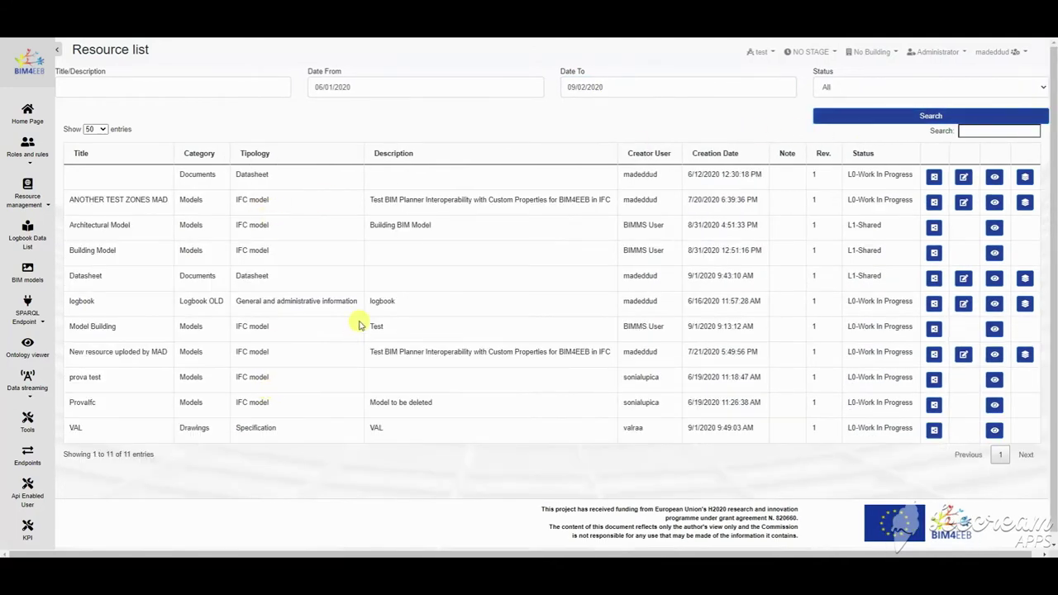
Step: Search 'model' with L1-Shared status and open Architectural Model's info and values
left_click(220, 86)
type("model")
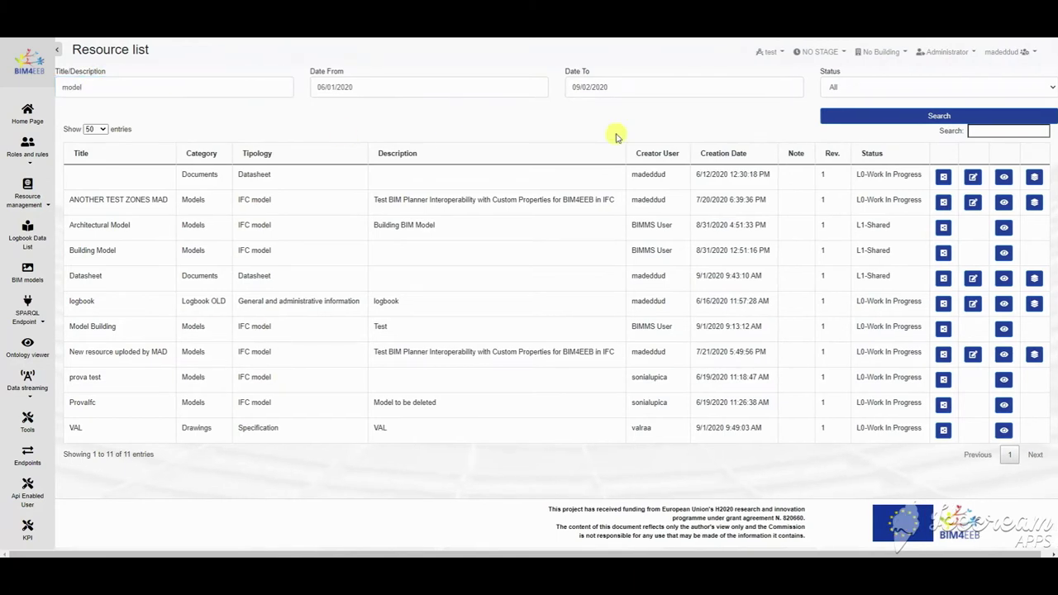
left_click(886, 116)
left_click(940, 87)
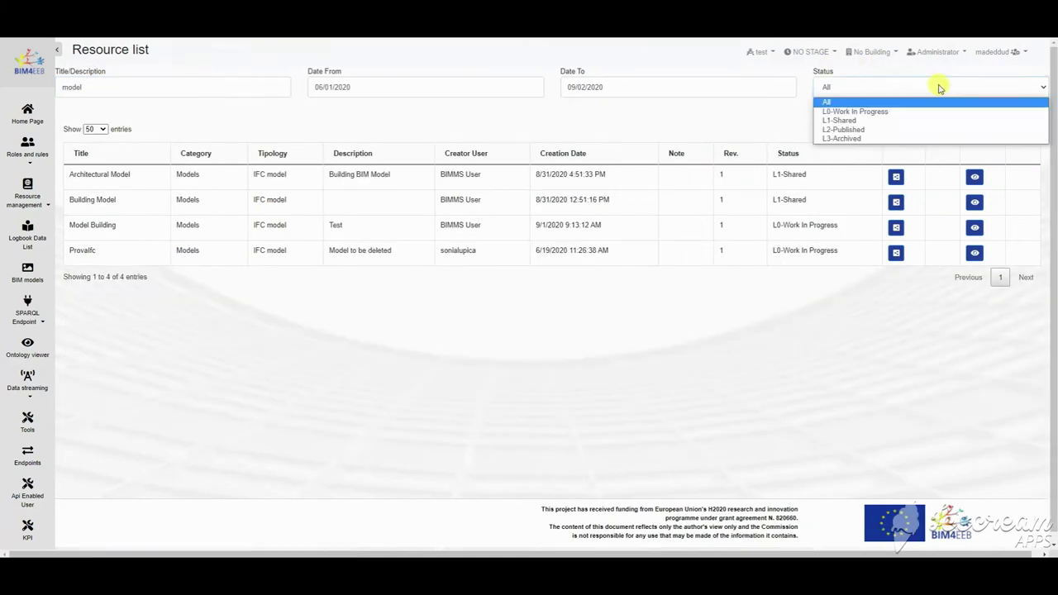
left_click(885, 120)
left_click(933, 116)
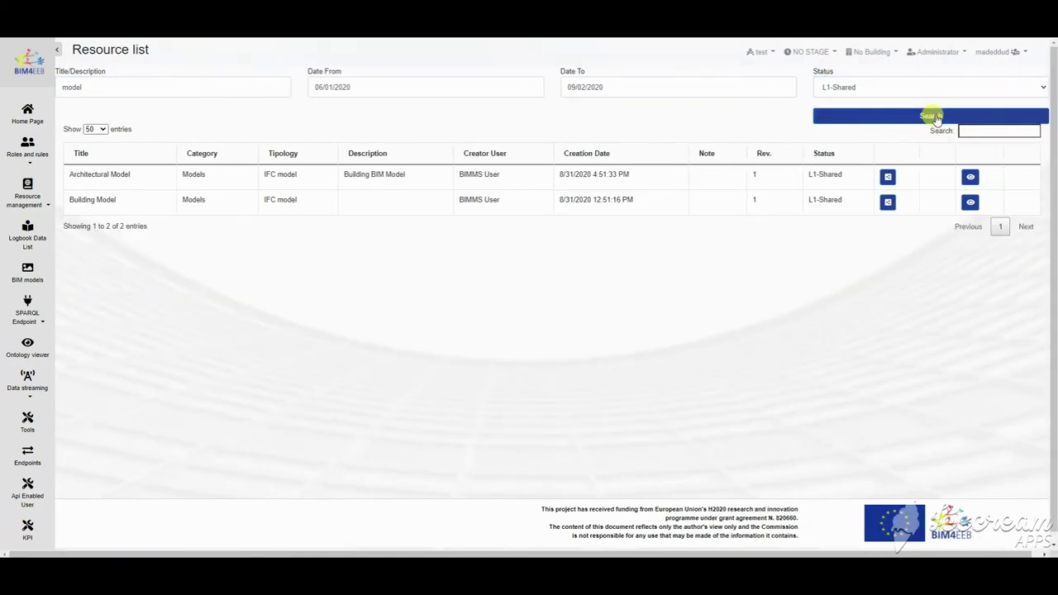
left_click(971, 176)
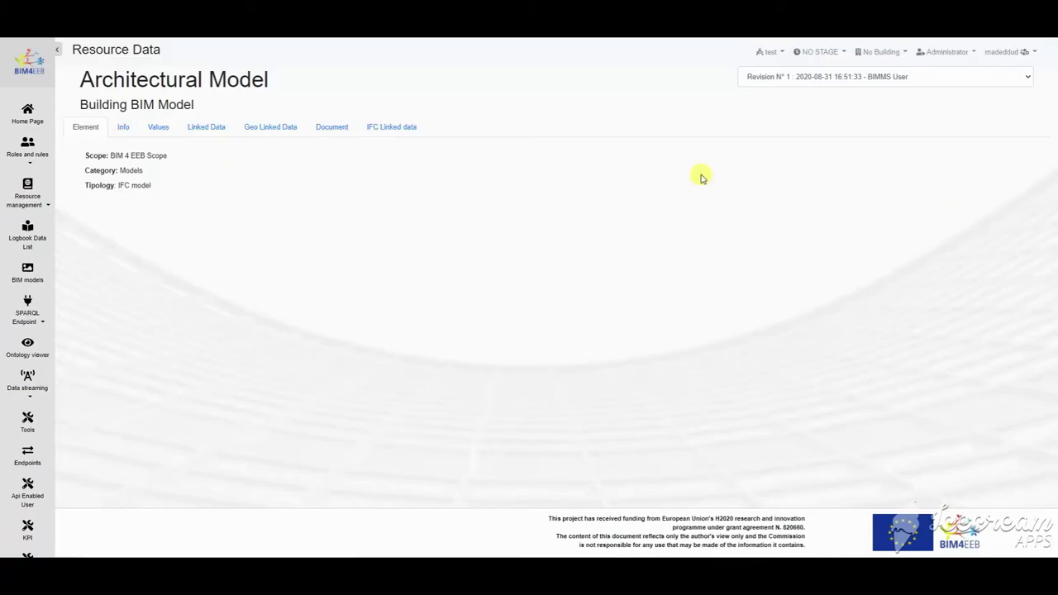
left_click(126, 132)
left_click(153, 133)
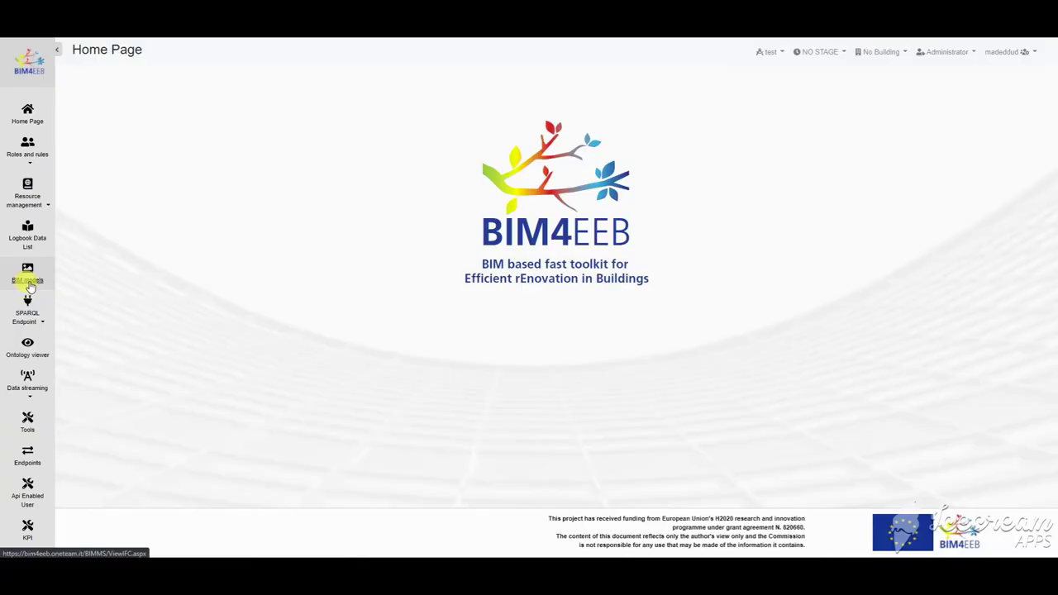
Step: Sort BIM models by creation date, filter by 'test', and open test_zone in the IFC viewer
left_click(28, 274)
left_click(732, 97)
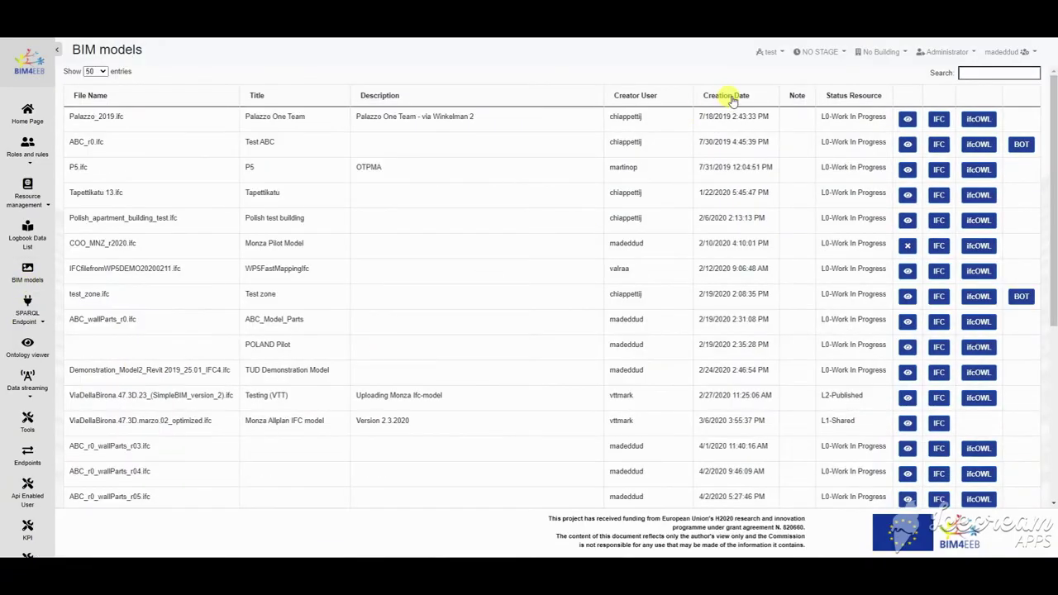
type("model")
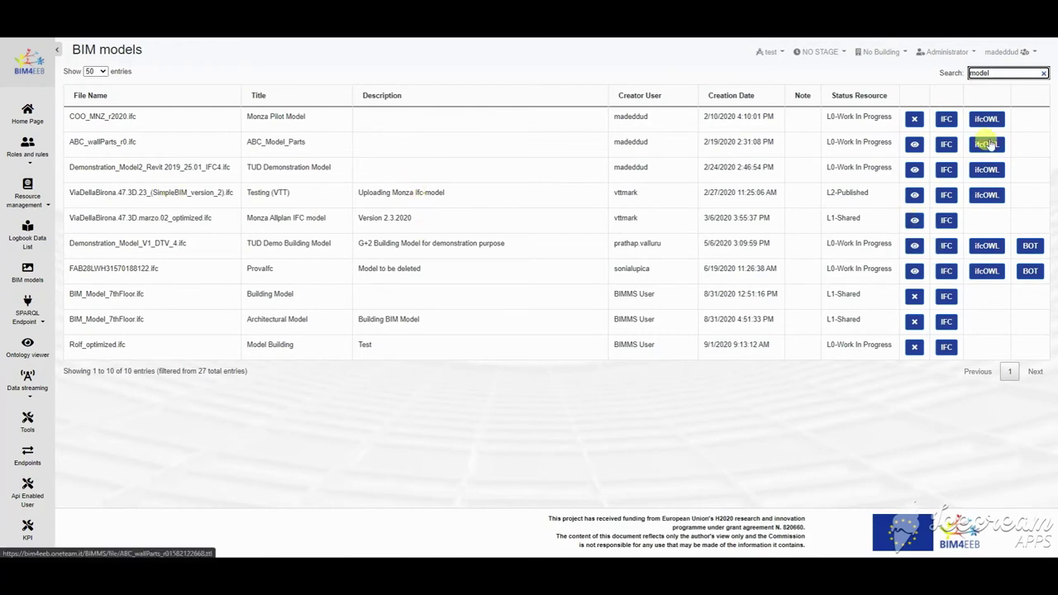
key("BackSpace")
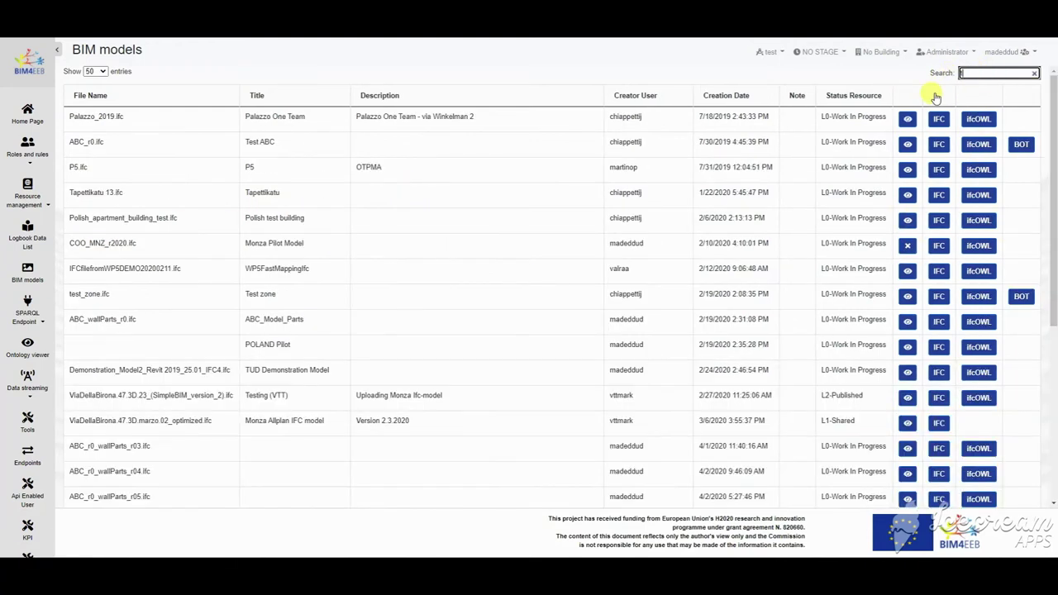
type("test")
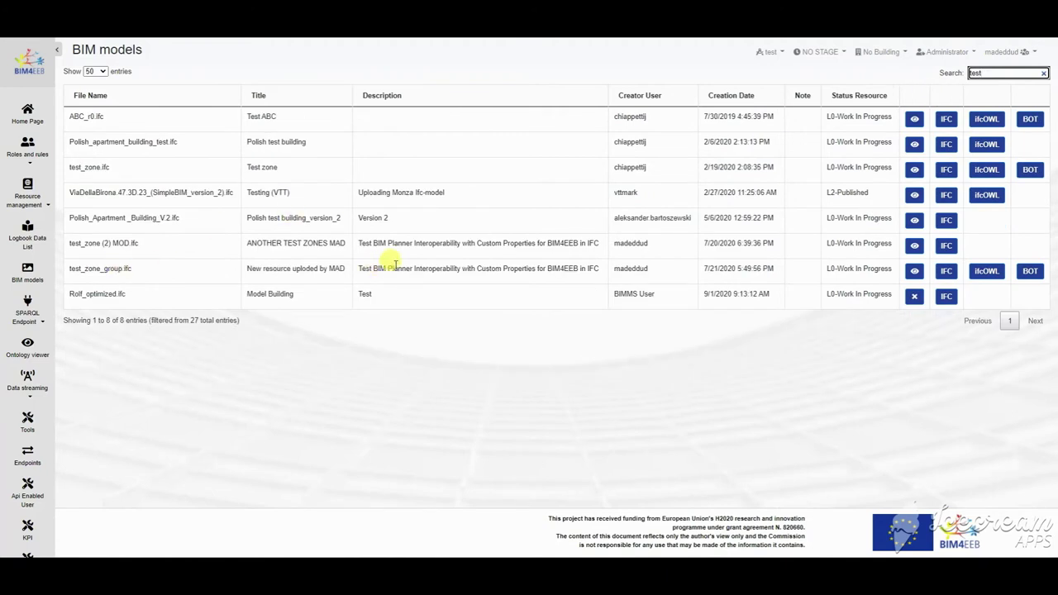
left_click(913, 170)
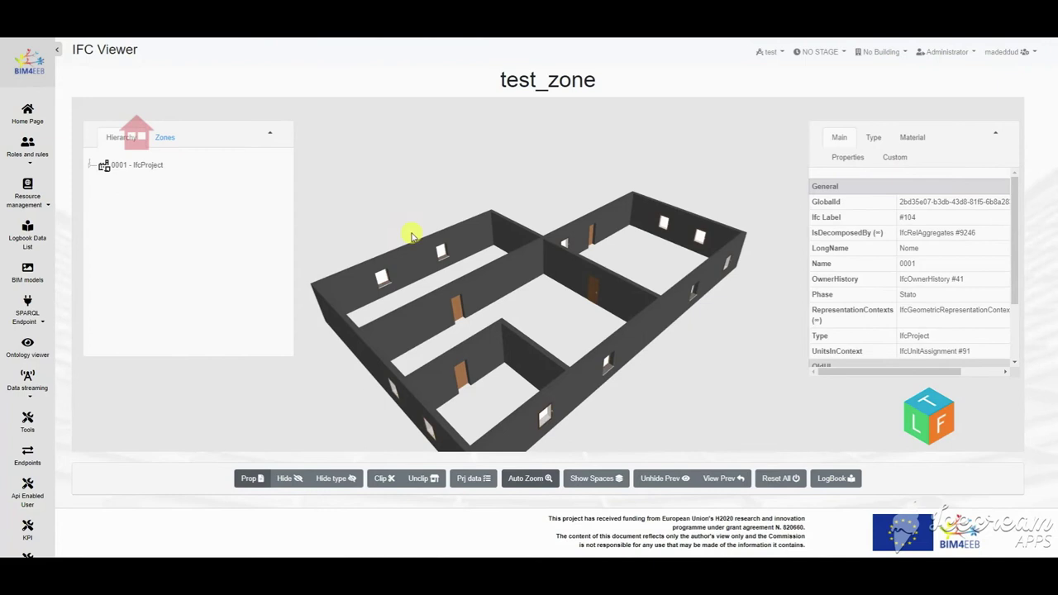
Step: Expand the 0 - Piano Terra storey and enlarge the hierarchy and properties panels
left_click_drag(412, 236, 533, 279)
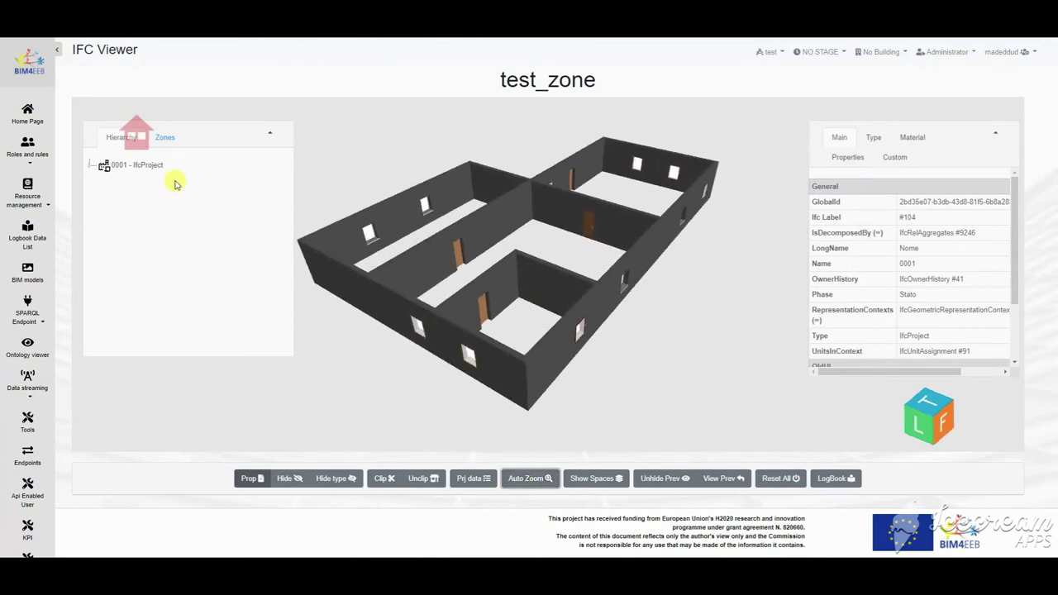
left_click_drag(291, 397, 336, 440)
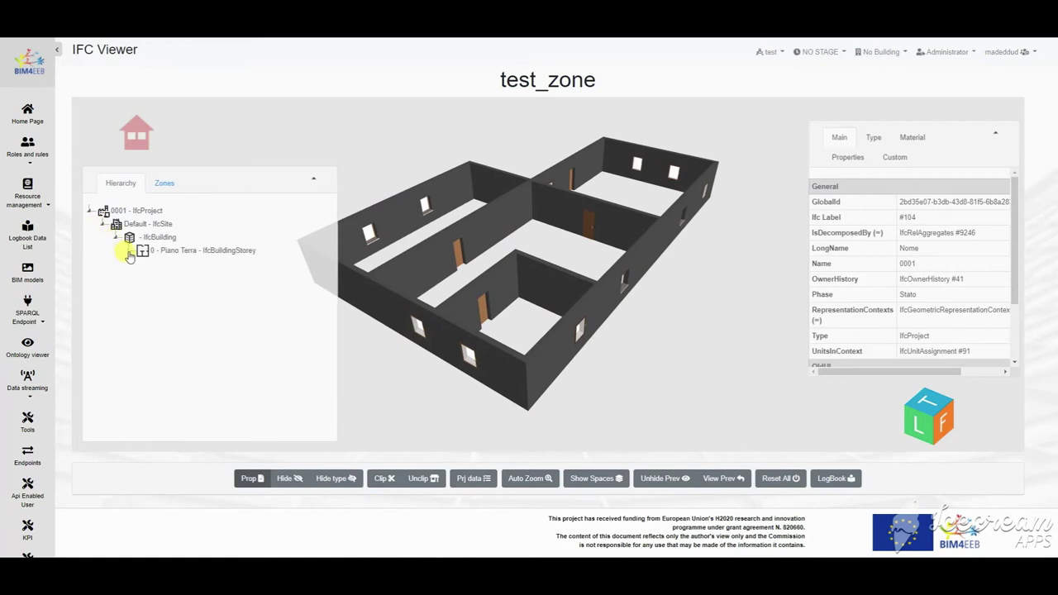
left_click(130, 251)
scroll(265, 260, "down", 3)
scroll(335, 232, "up", 3)
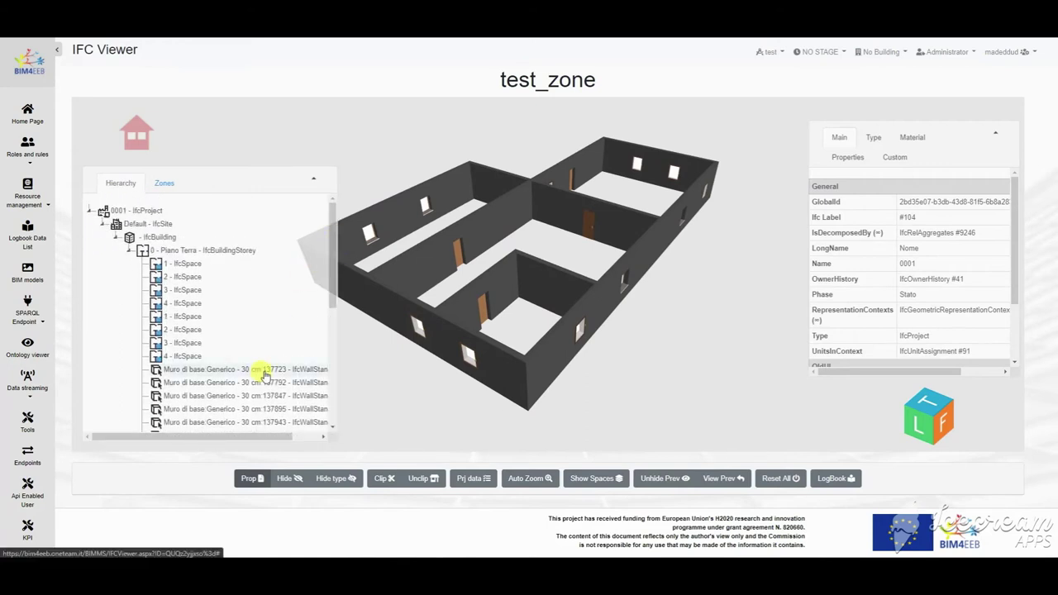
left_click_drag(940, 141, 860, 137)
left_click_drag(926, 370, 1016, 433)
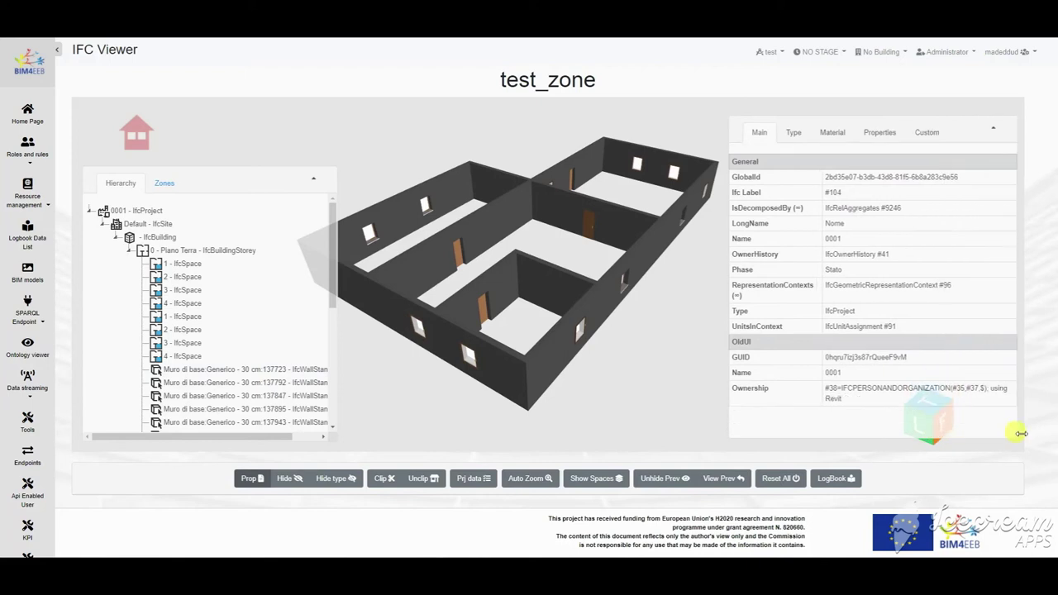
Step: Review wall 137723's type, material layers, property sets and custom properties
left_click(224, 373)
left_click_drag(1020, 189, 1017, 314)
left_click(792, 134)
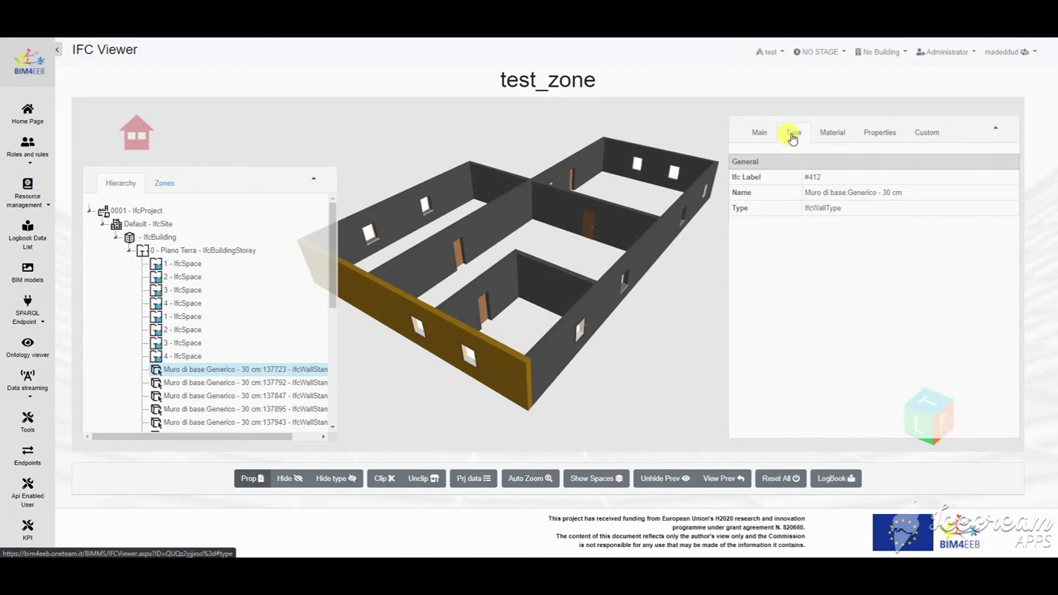
left_click(831, 136)
left_click(877, 133)
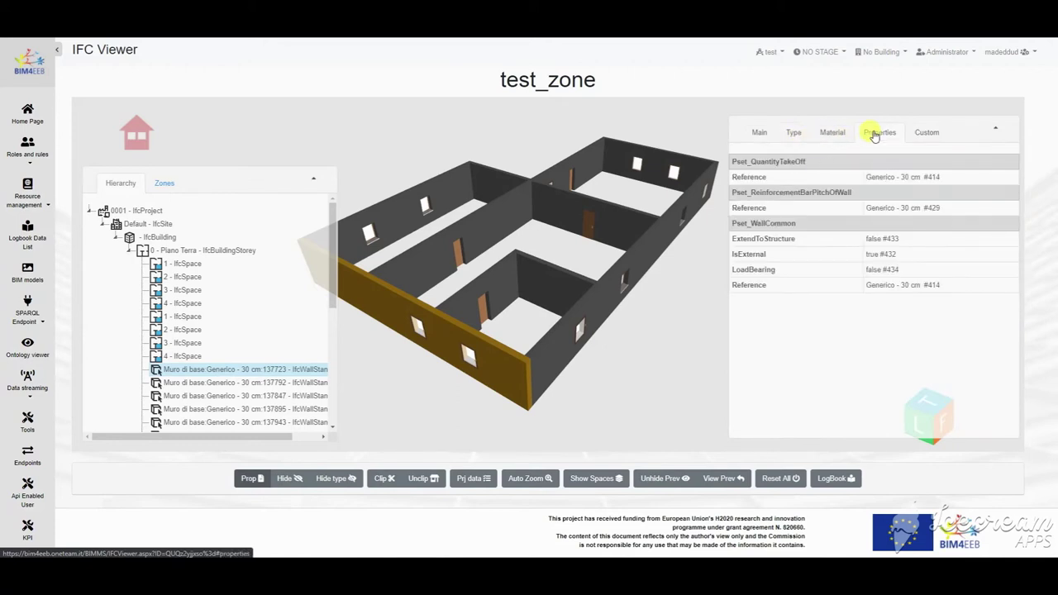
left_click(926, 134)
left_click(759, 132)
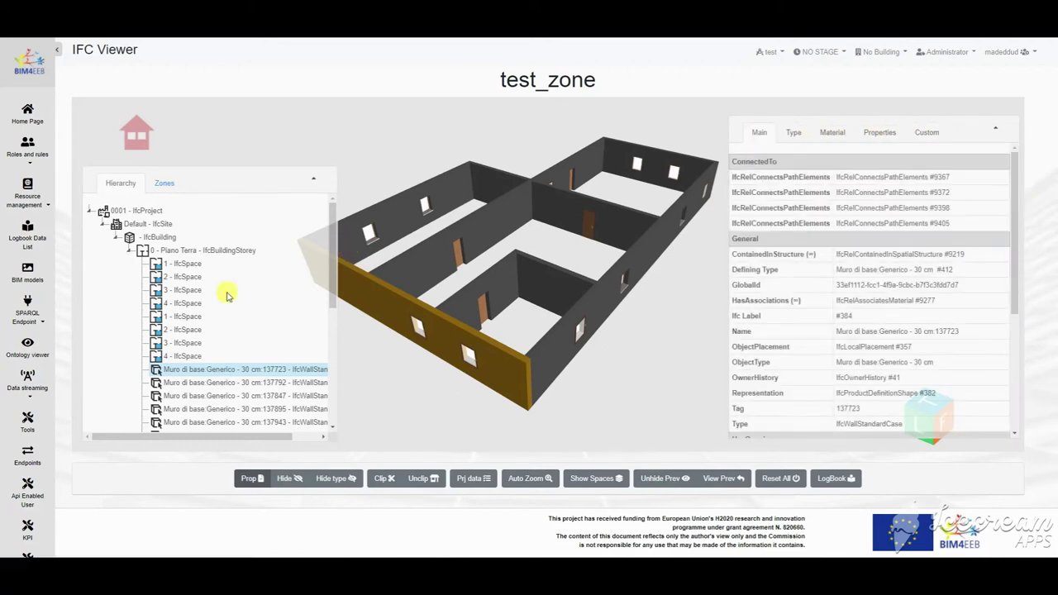
Step: Review a window's type, materials and properties, including its 5.7069 thermal transmittance
right_click(563, 335)
scroll(537, 273, "up", 5)
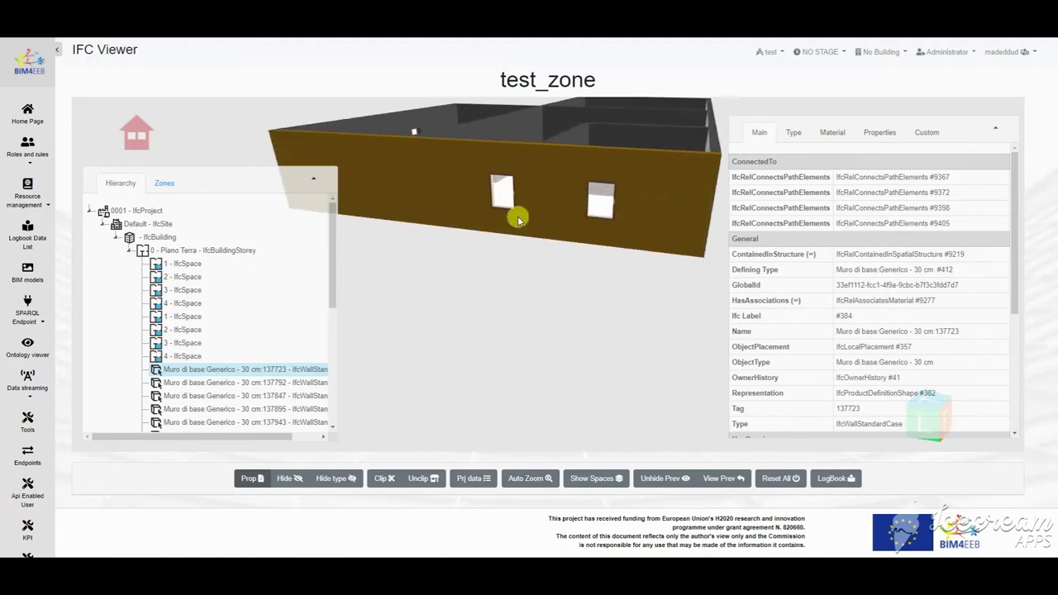
left_click(488, 167)
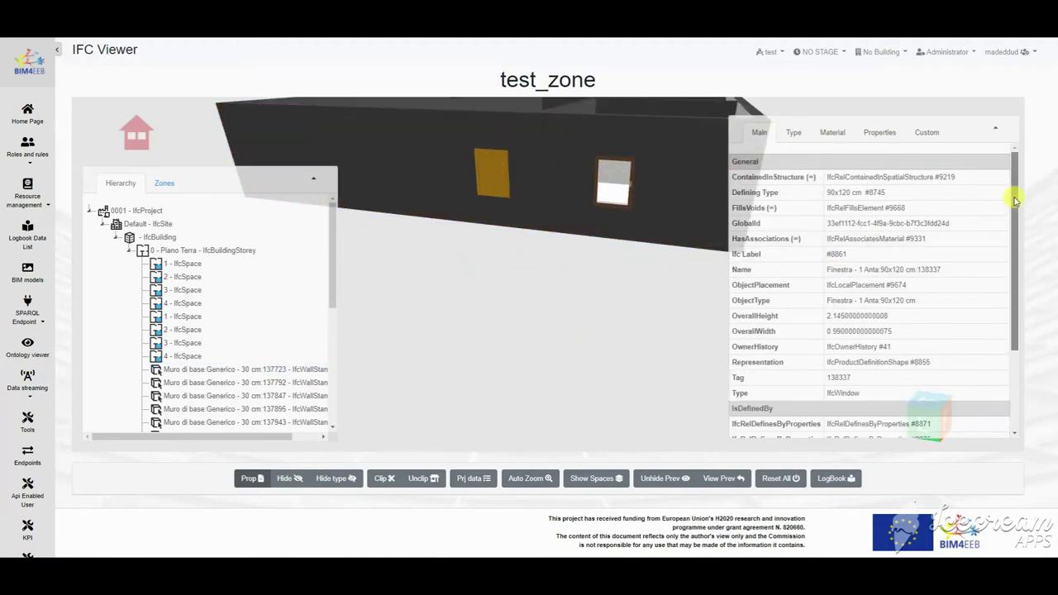
left_click_drag(1011, 196, 1011, 278)
left_click(794, 133)
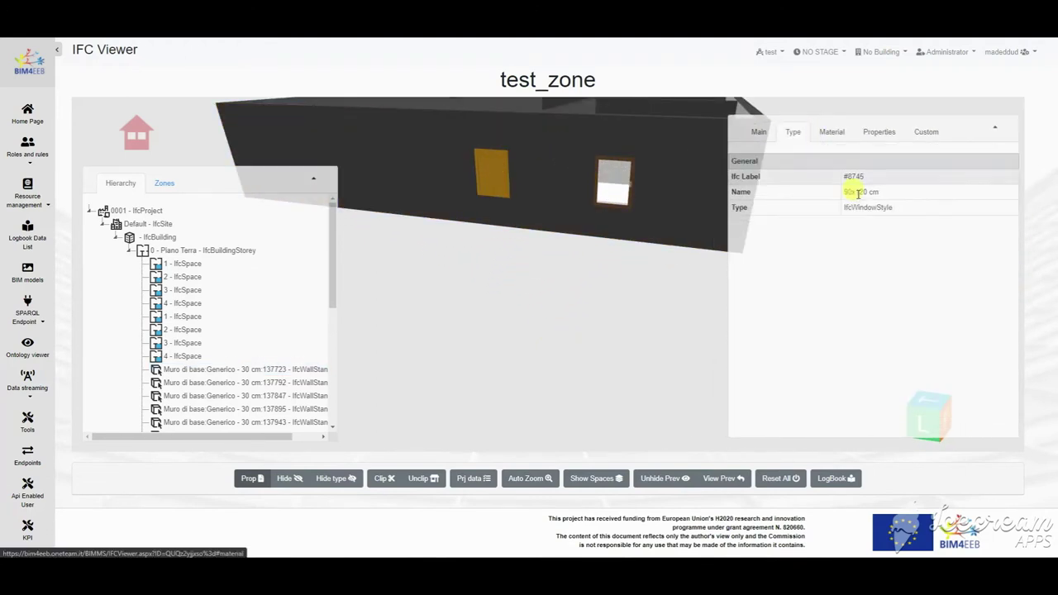
left_click(832, 132)
left_click(881, 133)
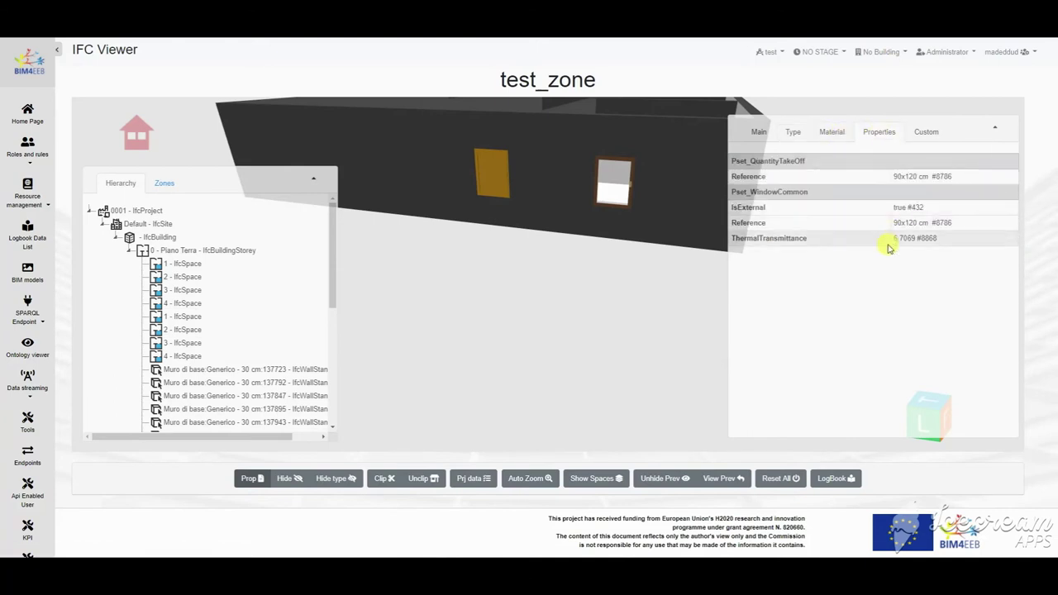
left_click(927, 132)
left_click(759, 132)
left_click_drag(618, 229, 498, 198)
Step: Select spaces 1–3 and the 0 - Piano Terra storey, then show spaces as volumes
left_click(182, 264)
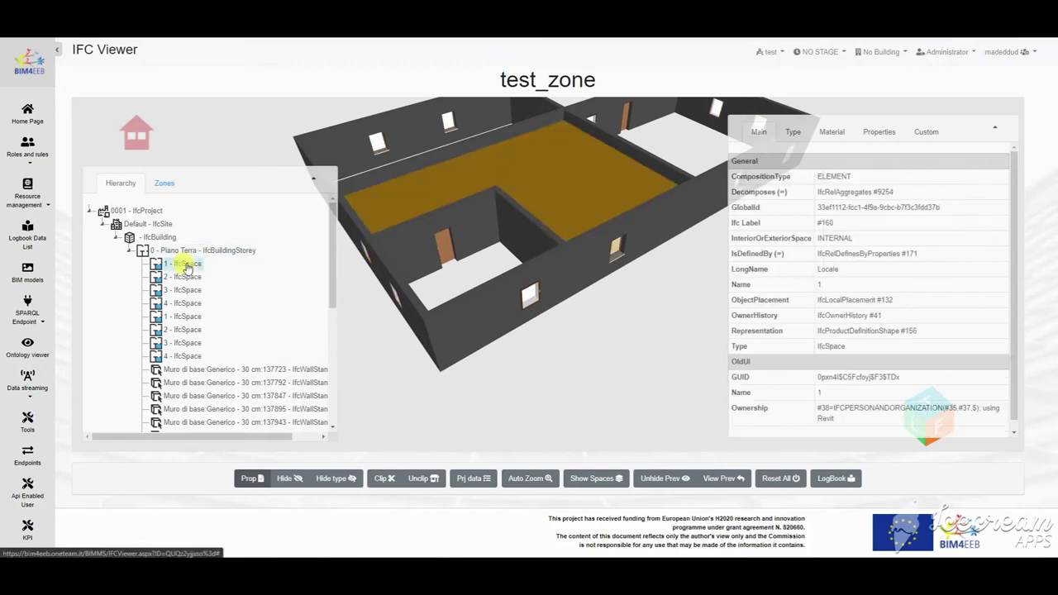
left_click(183, 277)
left_click(196, 291)
left_click(217, 251)
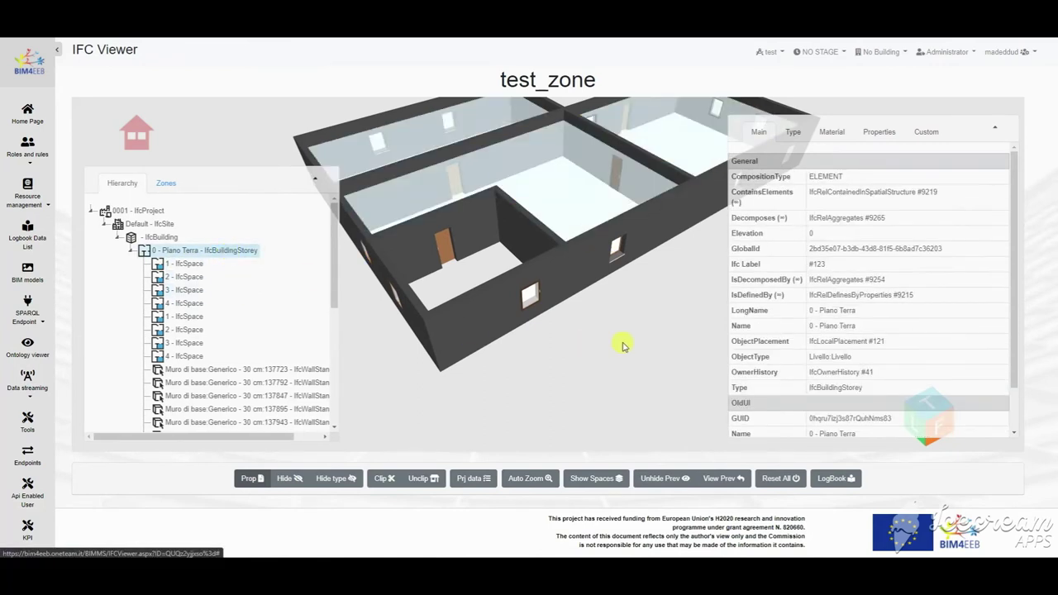
left_click(603, 479)
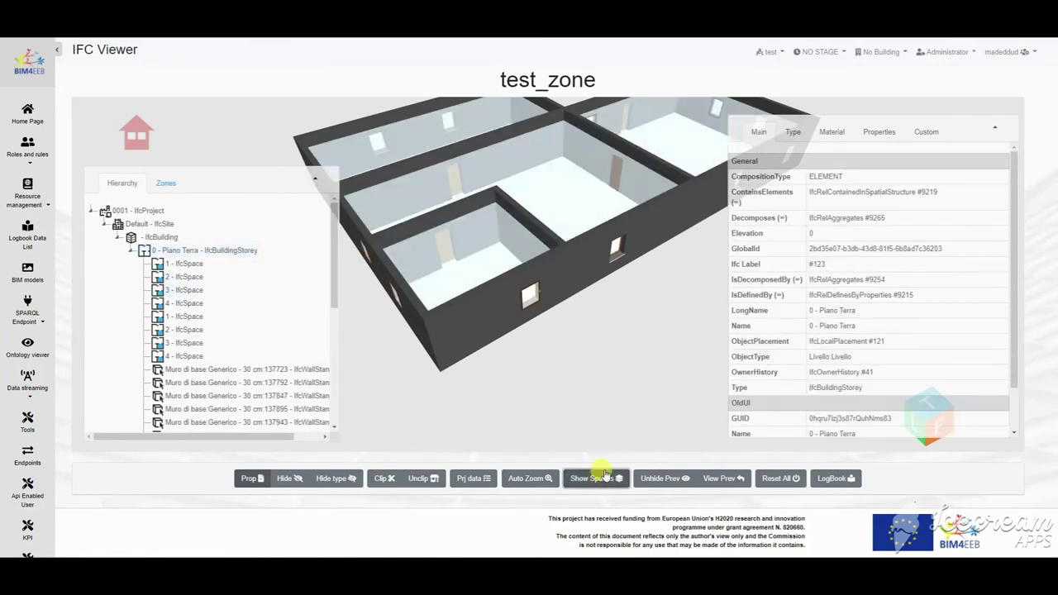
Step: Inspect the central room space's type and property sets
left_click(556, 174)
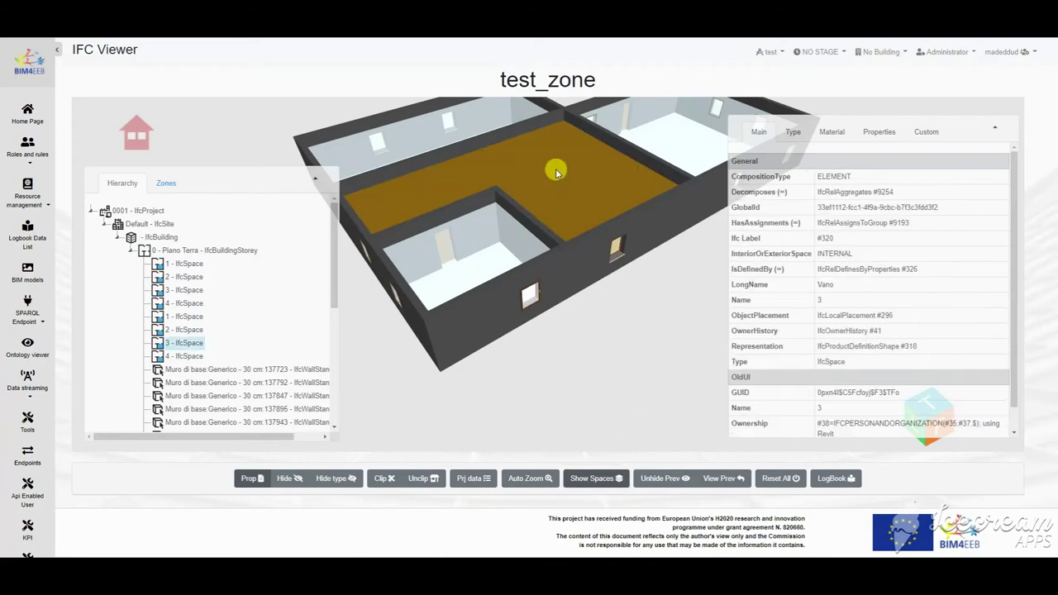
scroll(1013, 267, "down", 1)
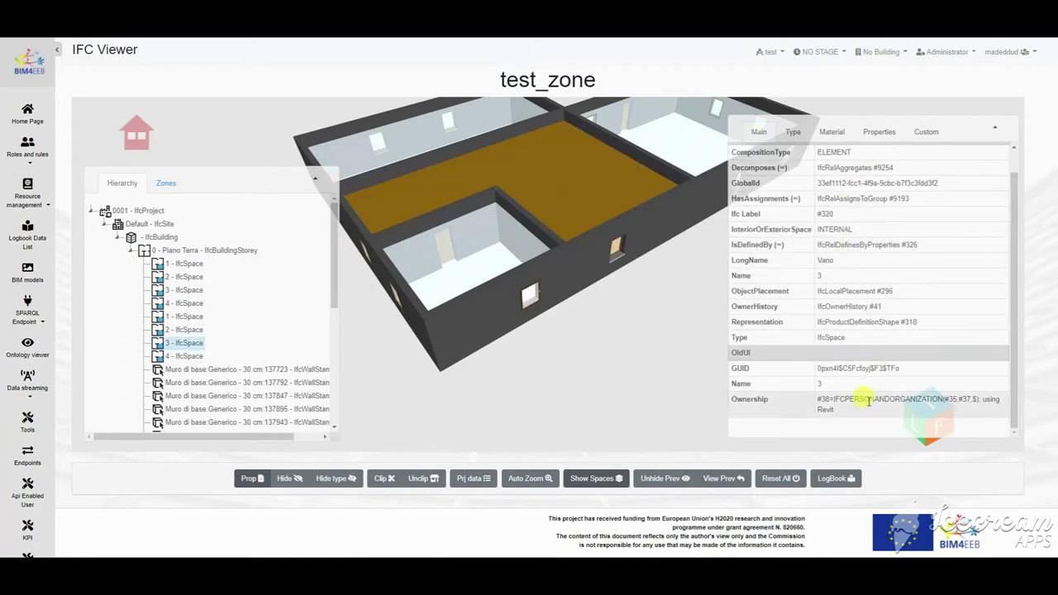
left_click(796, 134)
left_click(871, 135)
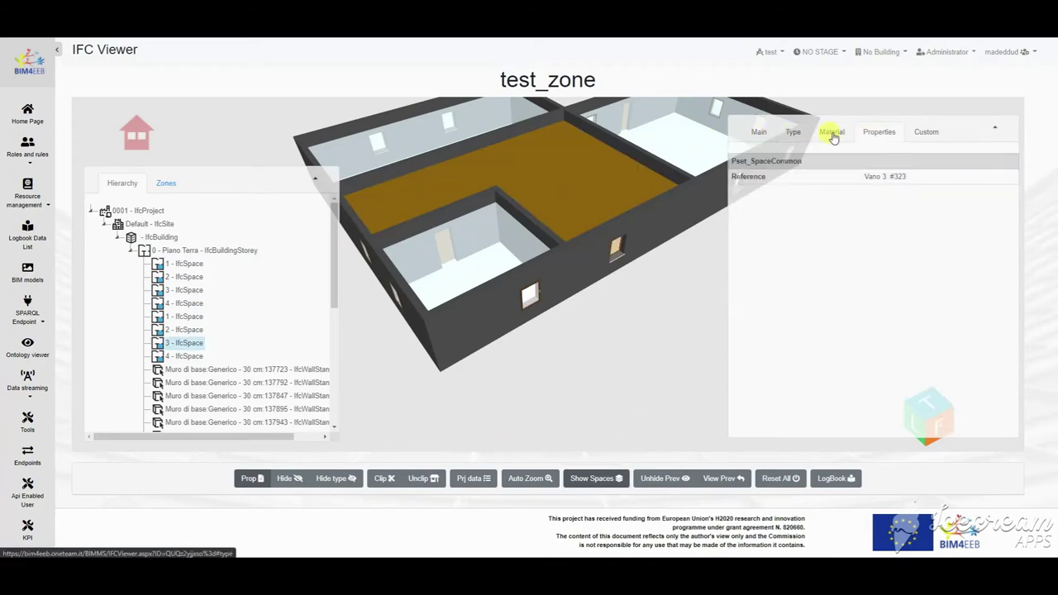
left_click(754, 133)
left_click(565, 335)
Step: Hide wall 137792 and all walls of its type, then restore them with Unhide Prev
mouse_move(333, 211)
left_mouse_down()
mouse_move(331, 278)
mouse_move(339, 219)
left_mouse_up()
left_click_drag(644, 333, 633, 253)
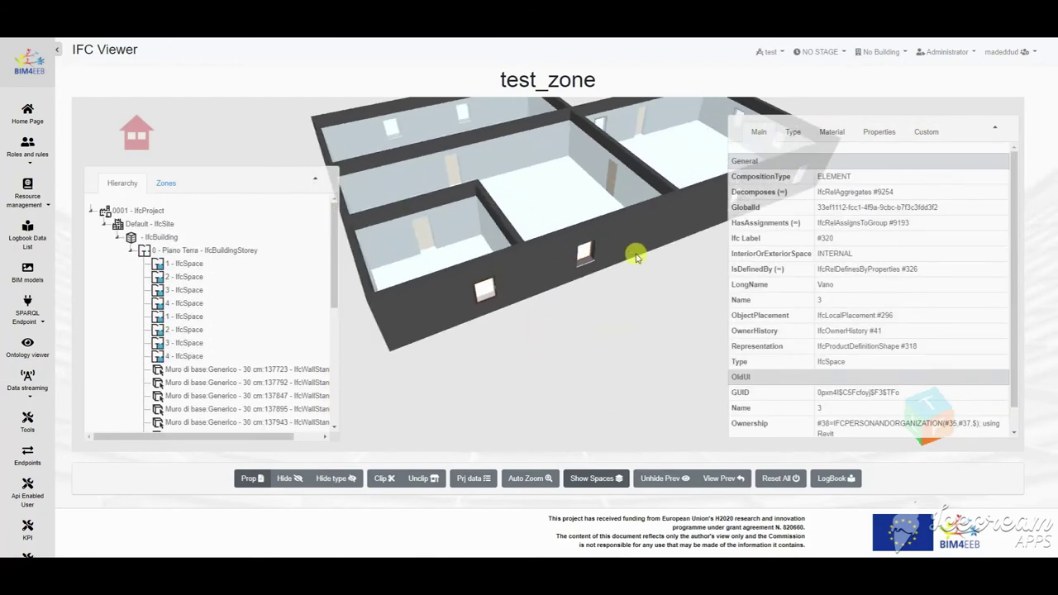
left_click(635, 244)
left_click(293, 479)
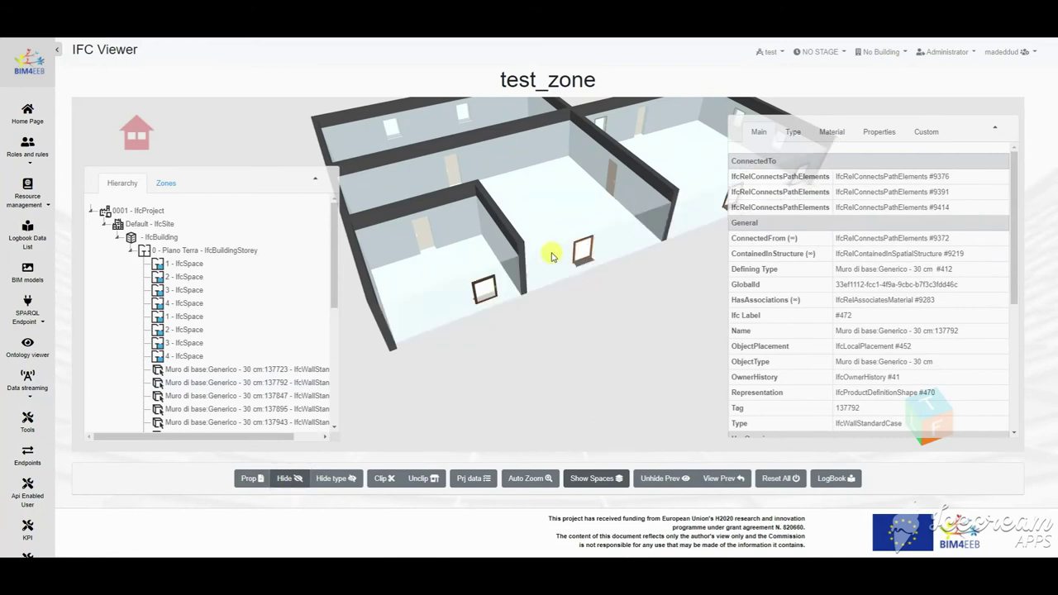
left_click(335, 478)
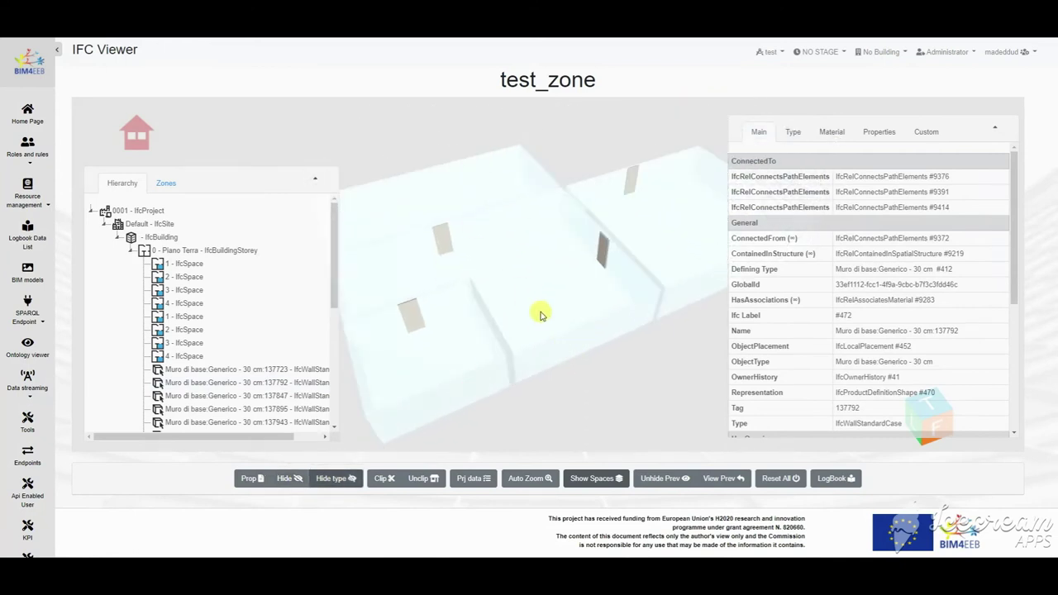
right_click(586, 326)
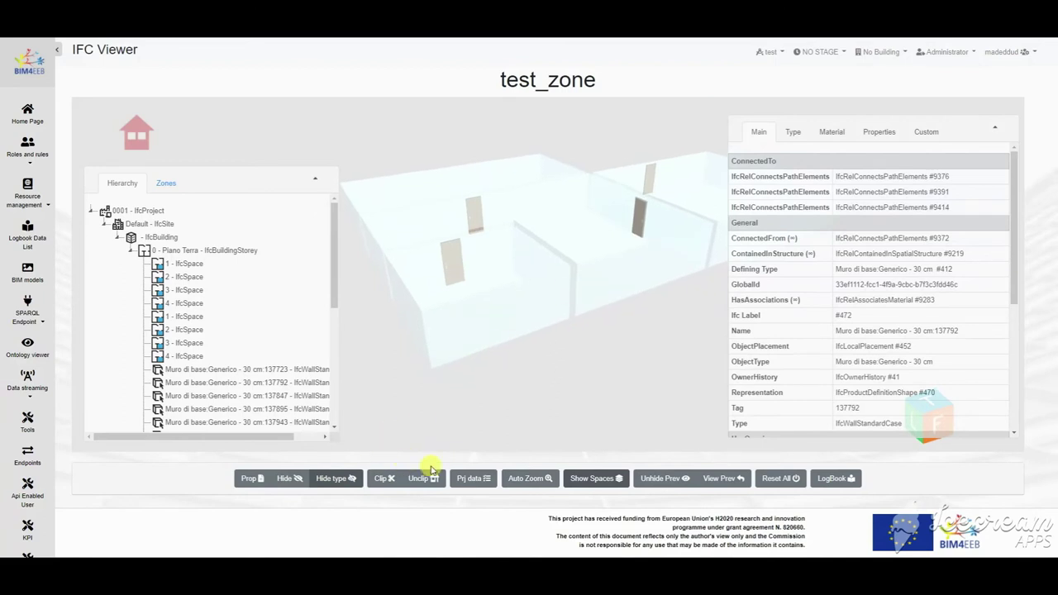
left_click(666, 480)
left_click_drag(635, 371, 473, 376)
left_click_drag(557, 383, 543, 352)
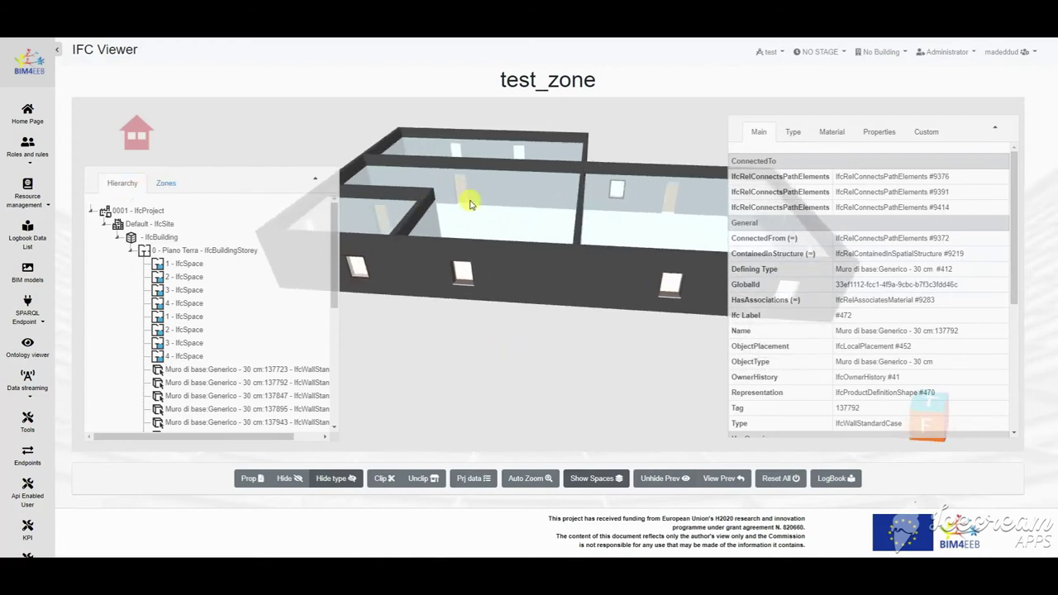
Step: In the Zones tree, show spaces, expand Living room and select the apartment zone
left_click(167, 183)
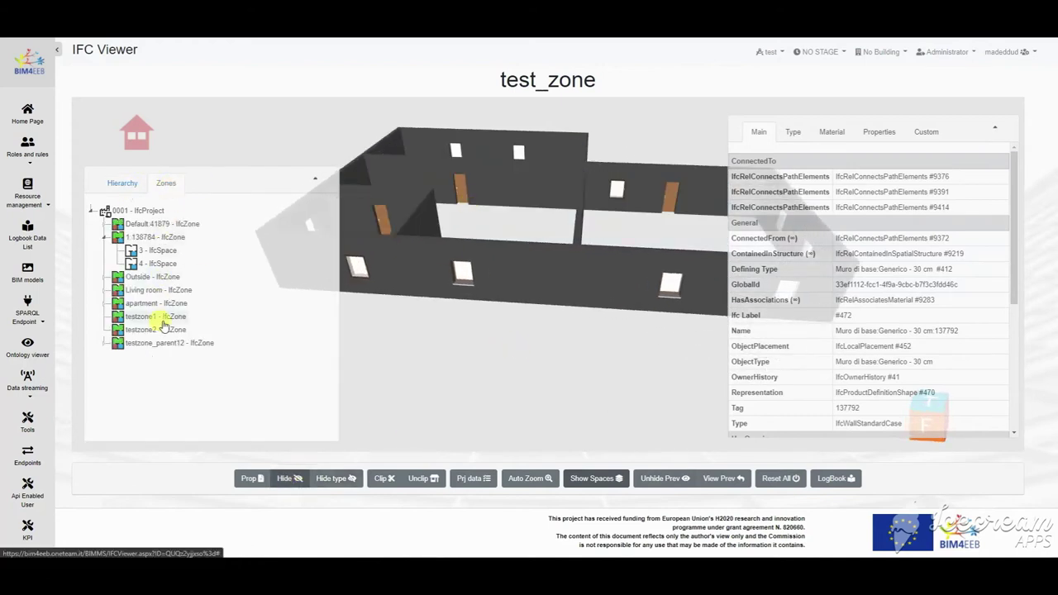
left_click(592, 480)
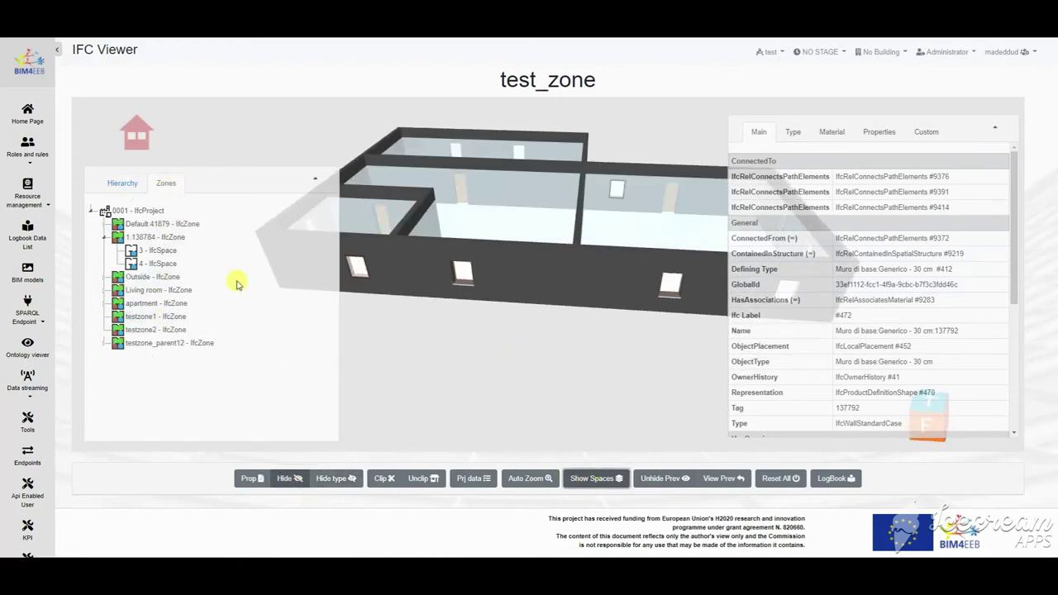
left_click(104, 237)
left_click(106, 265)
left_click(156, 267)
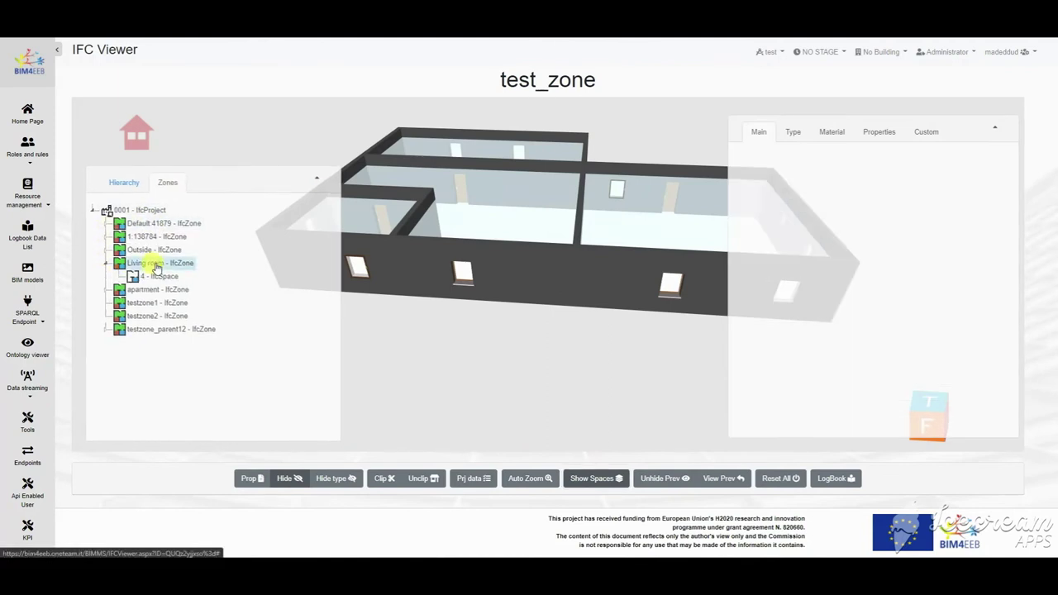
left_click(209, 273)
left_click(171, 280)
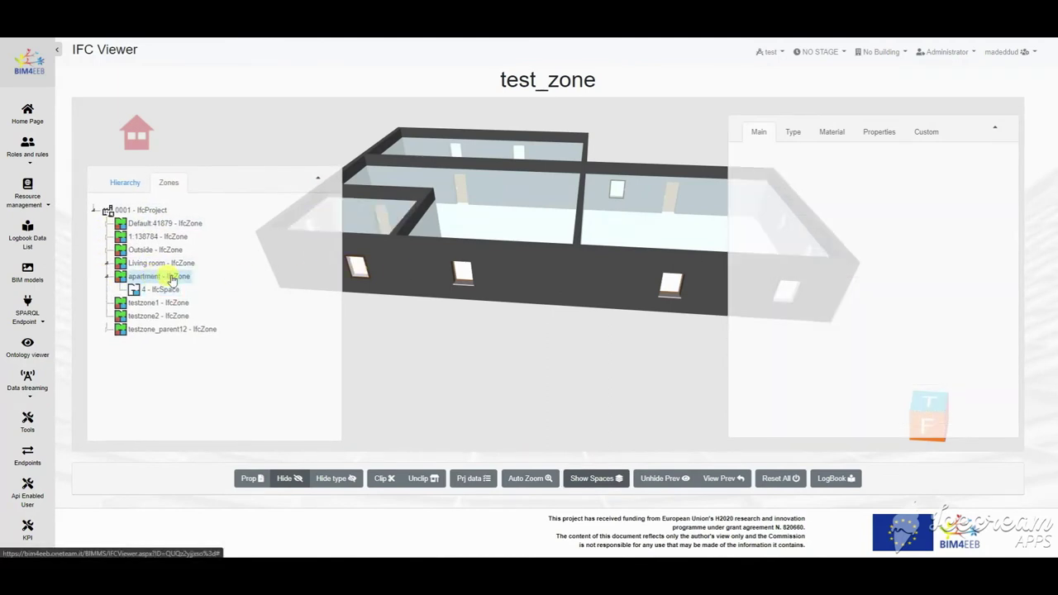
Step: Browse the apartment zone's Occupants, Sensors, Plants, Surveys and Others linked data
left_click(162, 294)
left_click(349, 117)
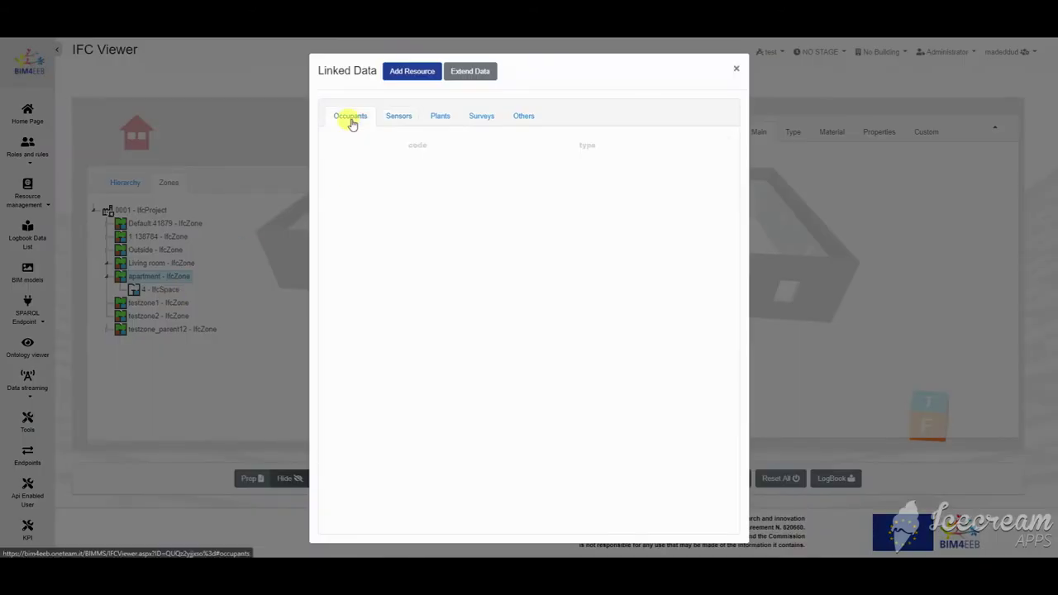
left_click(399, 116)
left_click(440, 116)
left_click(522, 115)
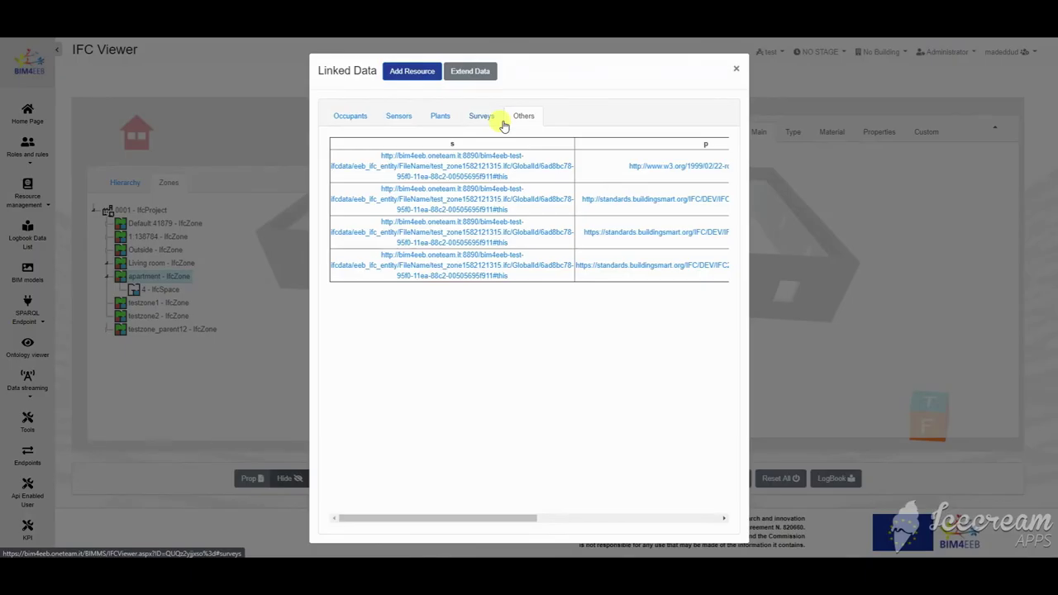
Step: Open the zone's subject URI in the Virtuoso Faceted Browser and check its IfcZone type
left_click_drag(484, 519, 677, 535)
left_click_drag(619, 520, 432, 350)
left_click(452, 231)
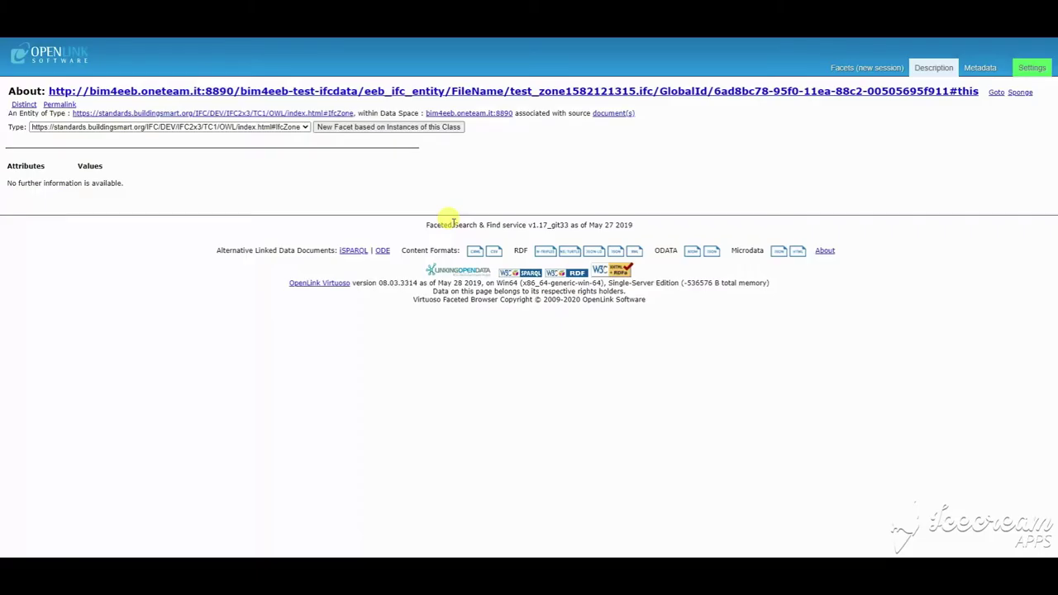
left_click(244, 126)
left_click(236, 126)
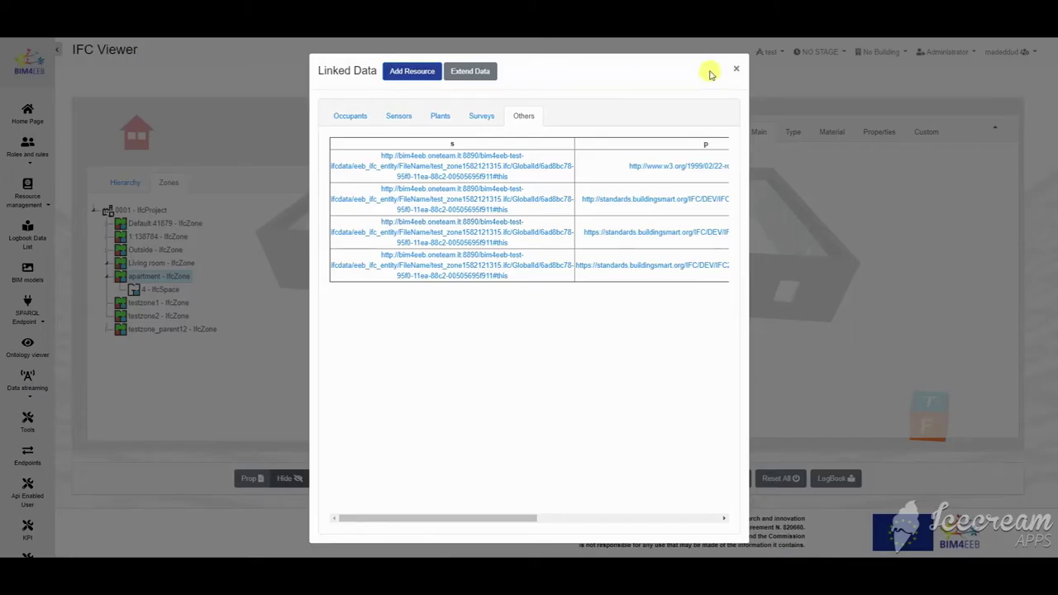
Step: Back in the test_zone viewer, review the Living room's Aeon Multisensor 6 readings
left_click(735, 70)
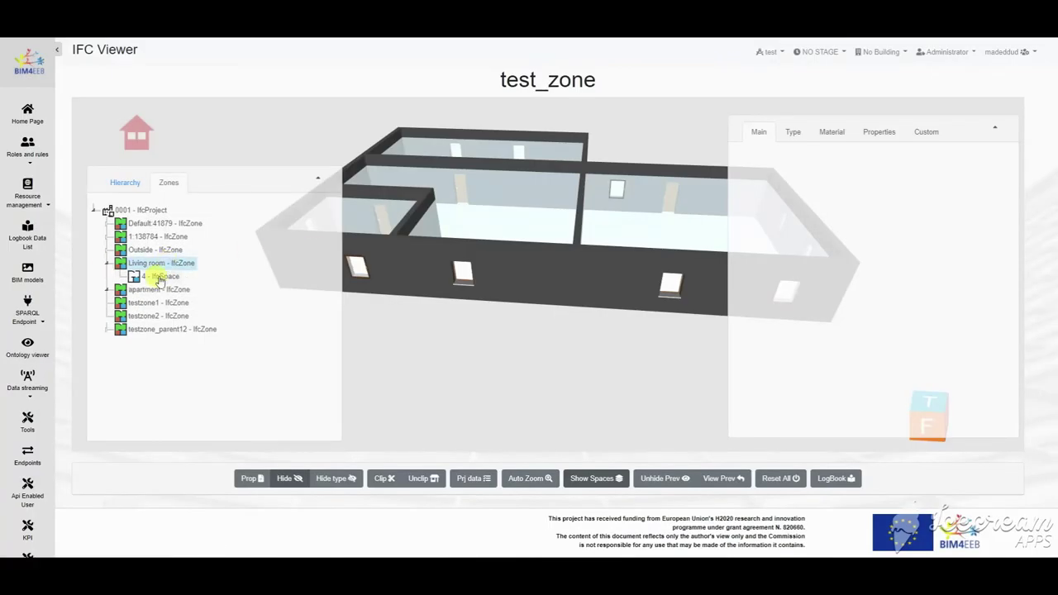
left_click(142, 277)
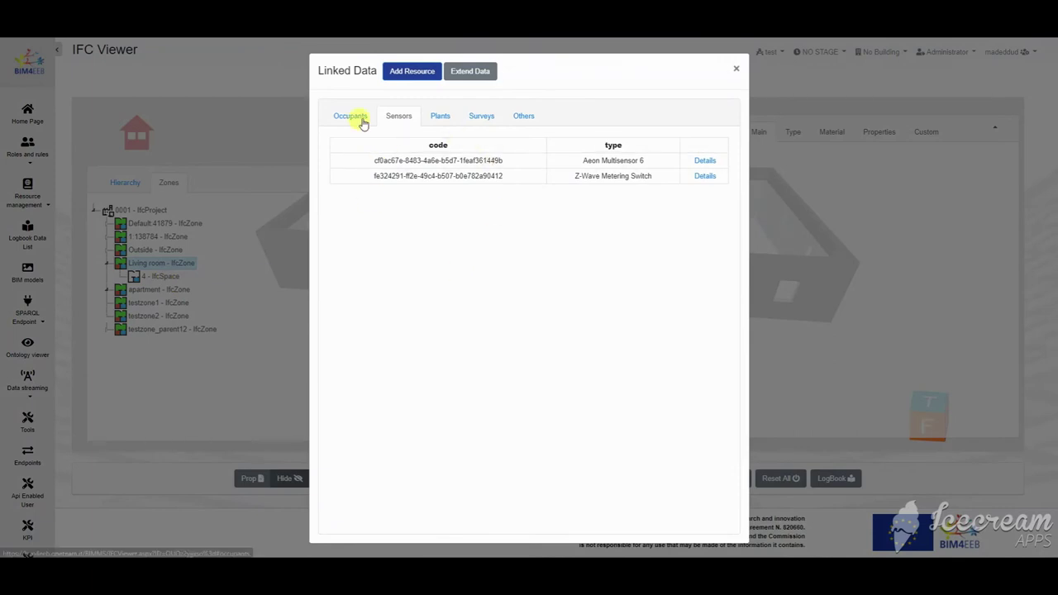
left_click(703, 161)
scroll(680, 267, "down", 10)
scroll(397, 397, "up", 10)
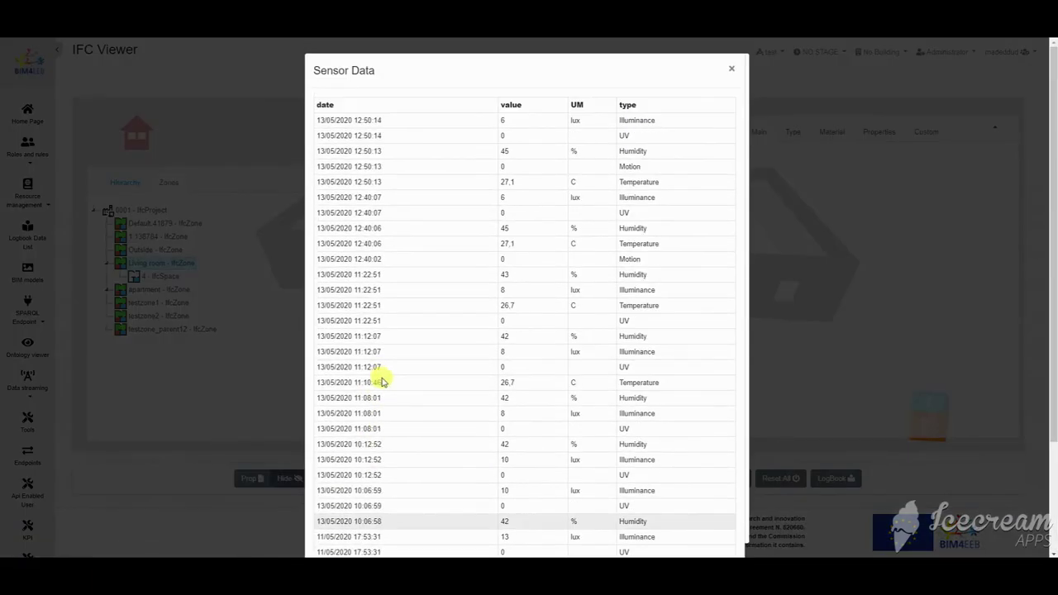
left_click(731, 68)
Step: Review the Z-Wave Metering Switch readings, then close the linked data window
left_click(707, 176)
scroll(686, 272, "down", 5)
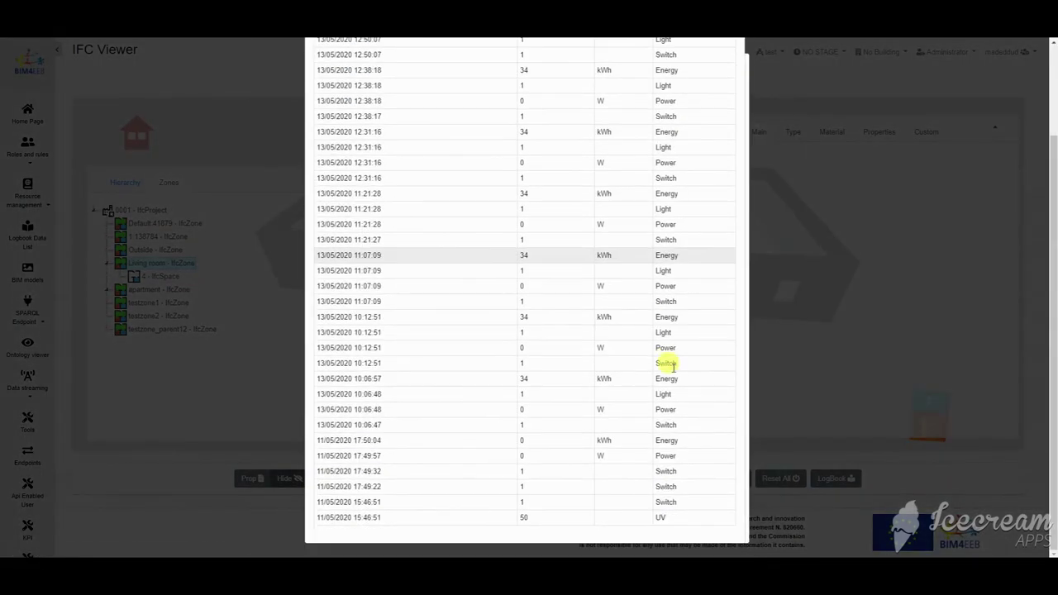
scroll(687, 248, "up", 5)
left_click(731, 69)
left_click(737, 71)
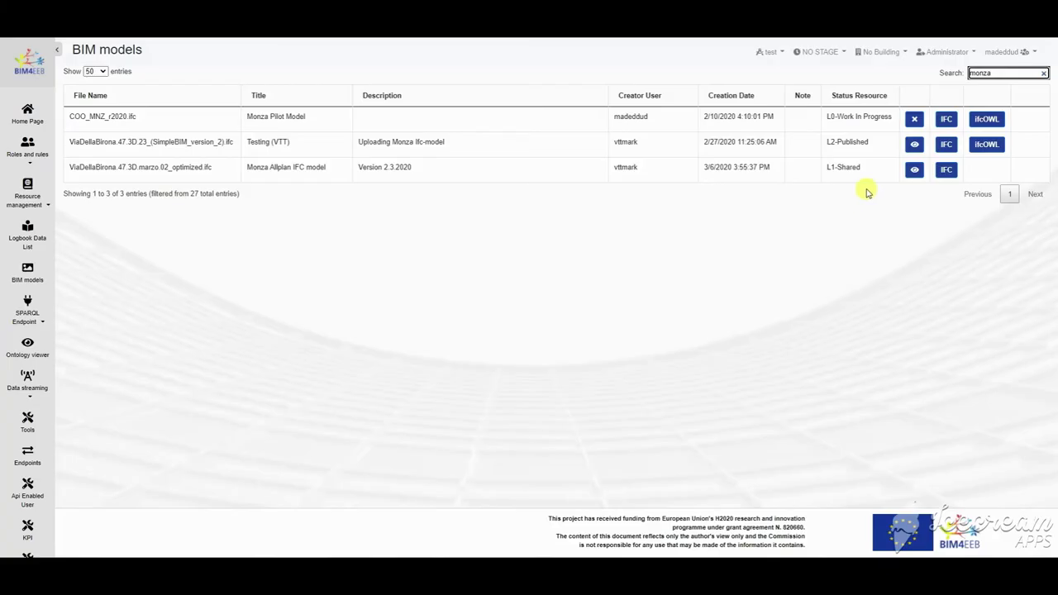
Step: Load the ViaDellaBirona model and show only the Piano Sesto floor
left_click(916, 172)
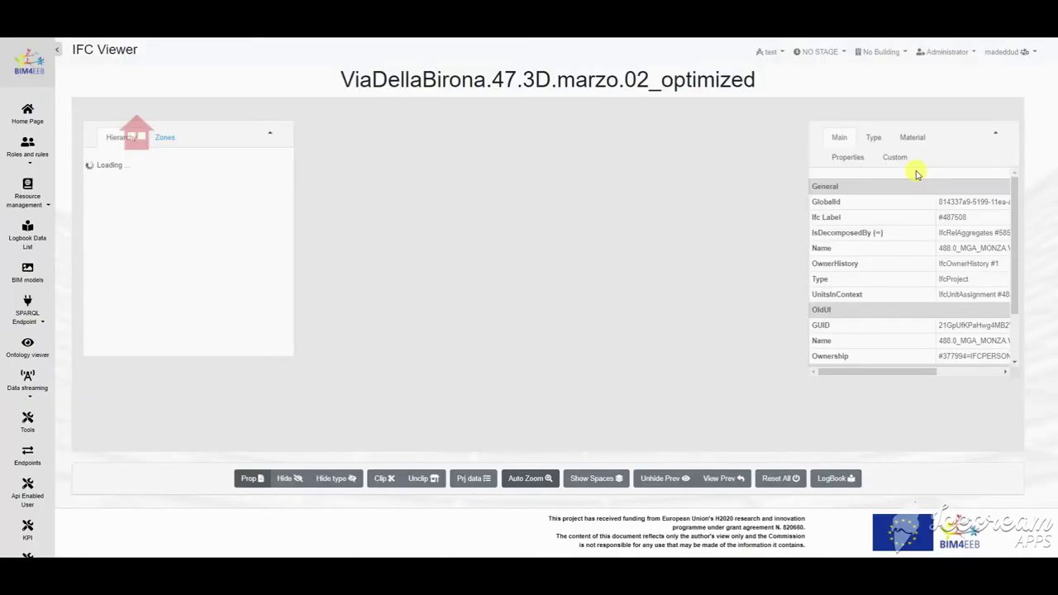
scroll(582, 362, "down", 10)
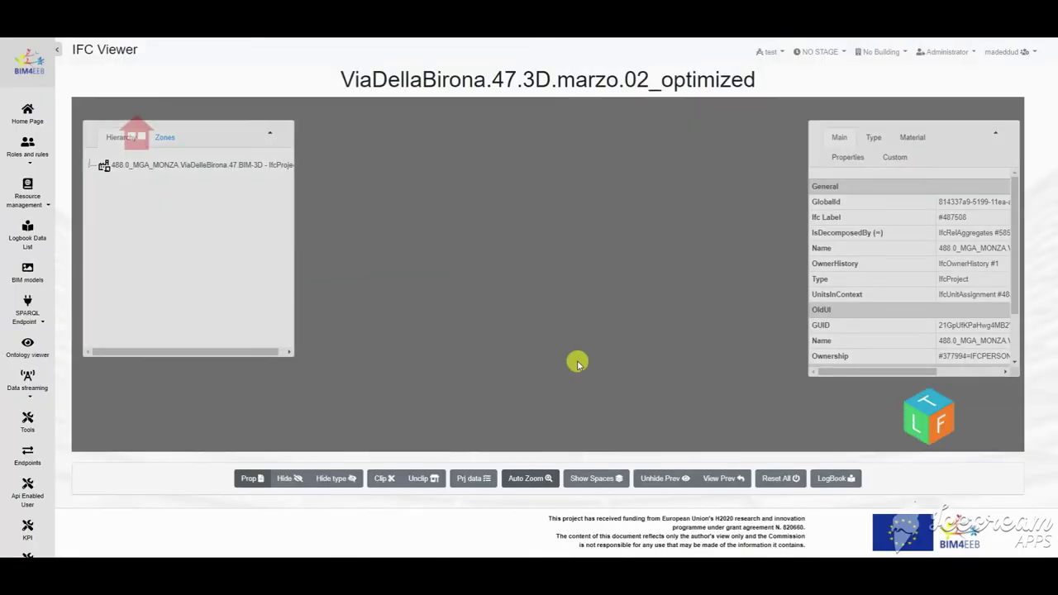
scroll(579, 364, "up", 10)
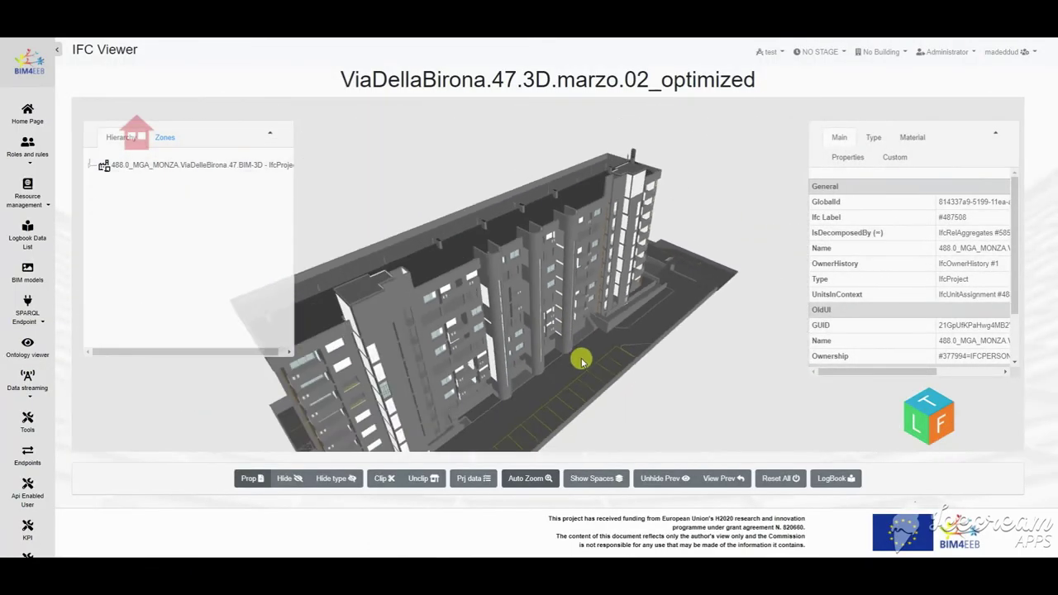
left_click(93, 174)
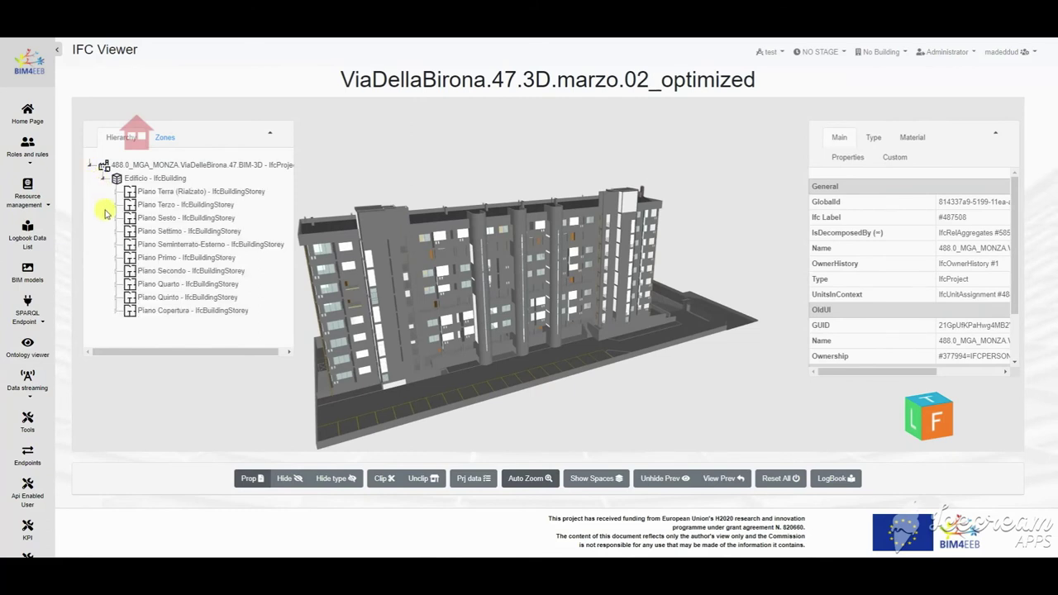
right_click(162, 219)
mouse_move(178, 252)
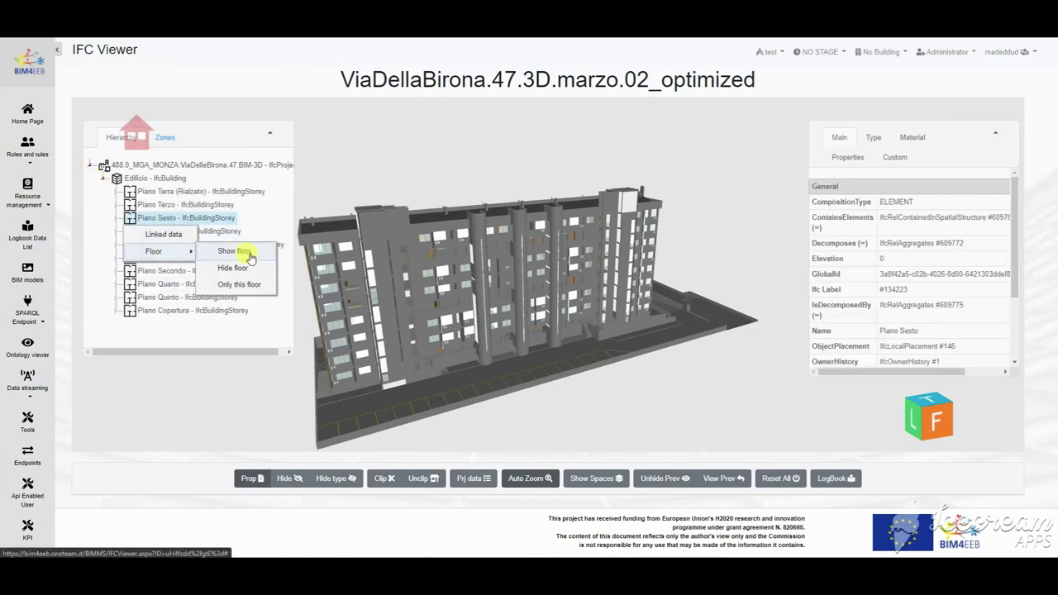
left_click(250, 286)
Step: Display the floor's space volumes and list a selected space's properties
mouse_move(517, 248)
left_mouse_down()
mouse_move(532, 300)
mouse_move(389, 309)
mouse_move(522, 227)
mouse_move(520, 256)
left_mouse_up()
left_click(596, 478)
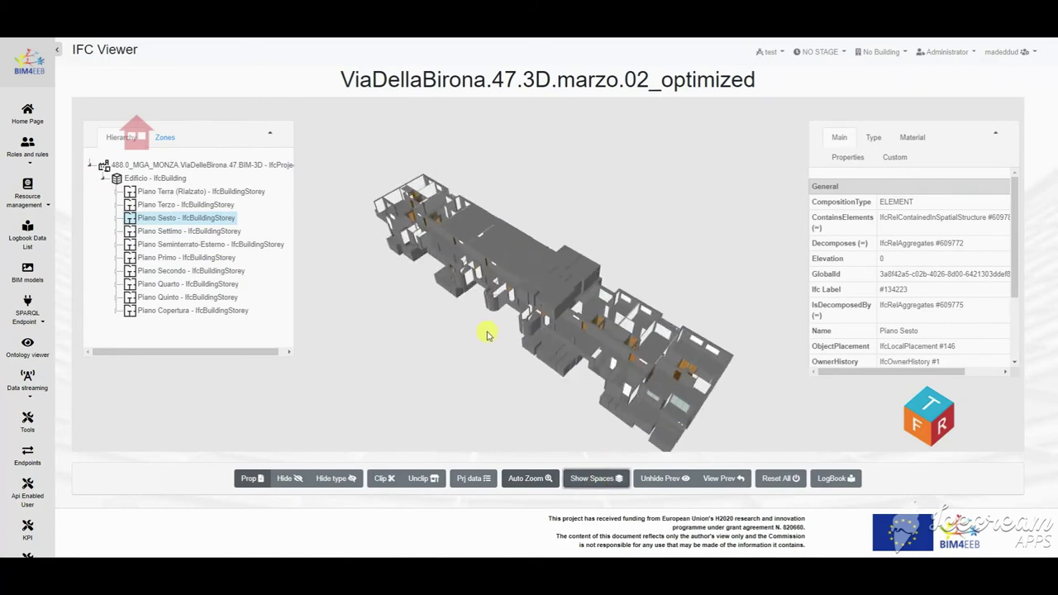
left_click_drag(489, 330, 530, 276)
double_click(529, 276)
left_click_drag(888, 137, 781, 125)
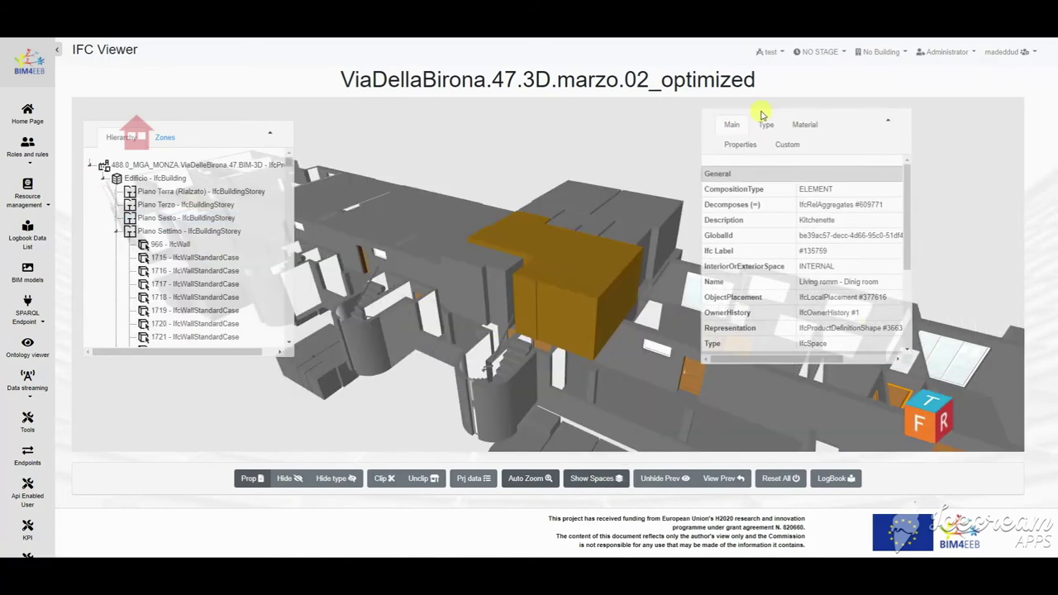
left_click_drag(909, 362, 992, 400)
scroll(901, 326, "down", 2)
Step: Select the Bathroom, Diseng and living/dining spaces, then Auto Zoom and pick the Bedroom
double_click(593, 221)
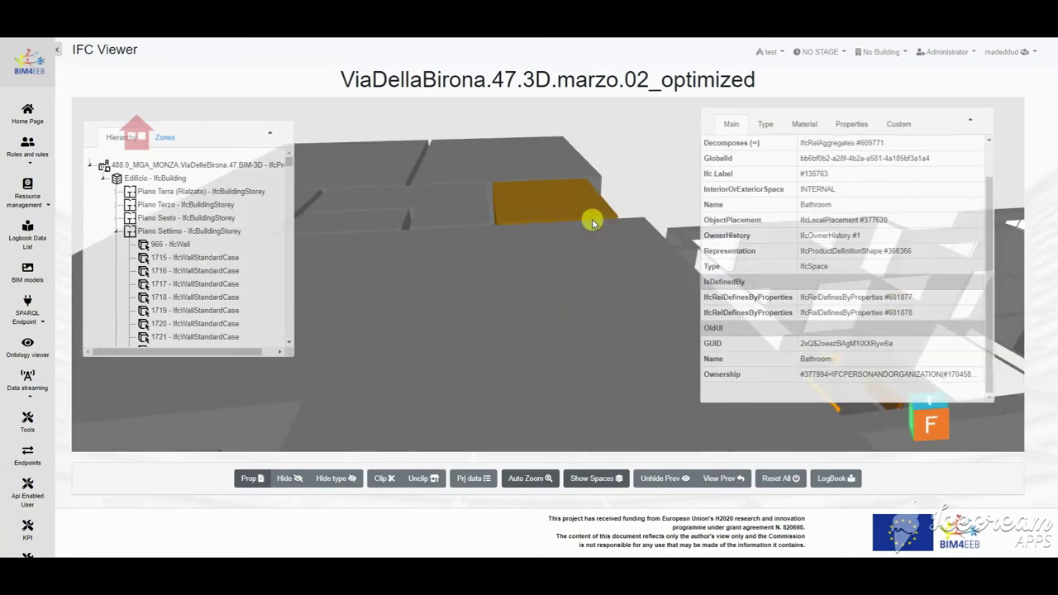
double_click(462, 212)
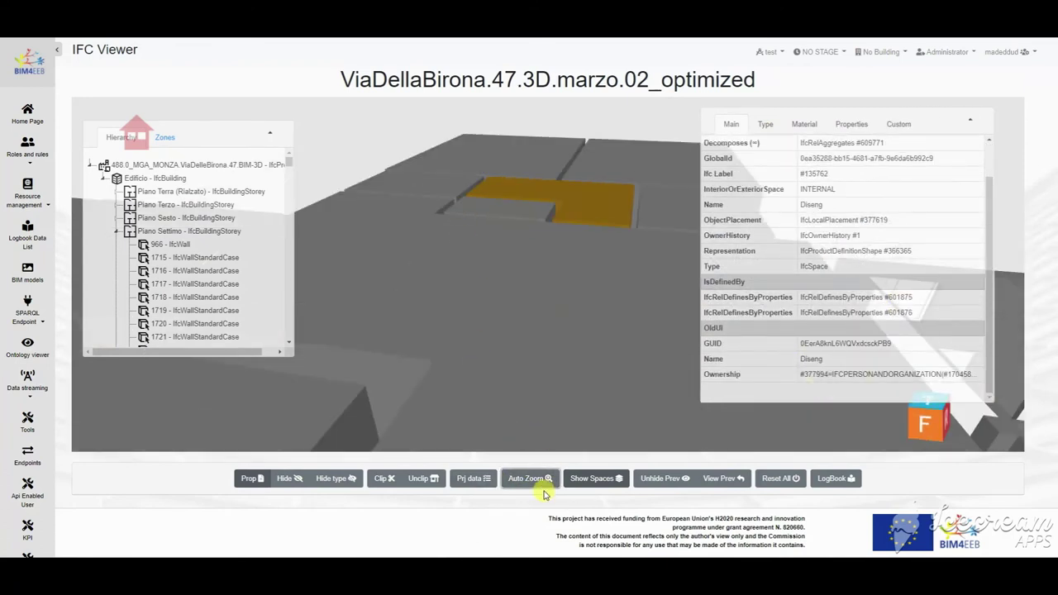
left_click_drag(541, 413, 510, 444)
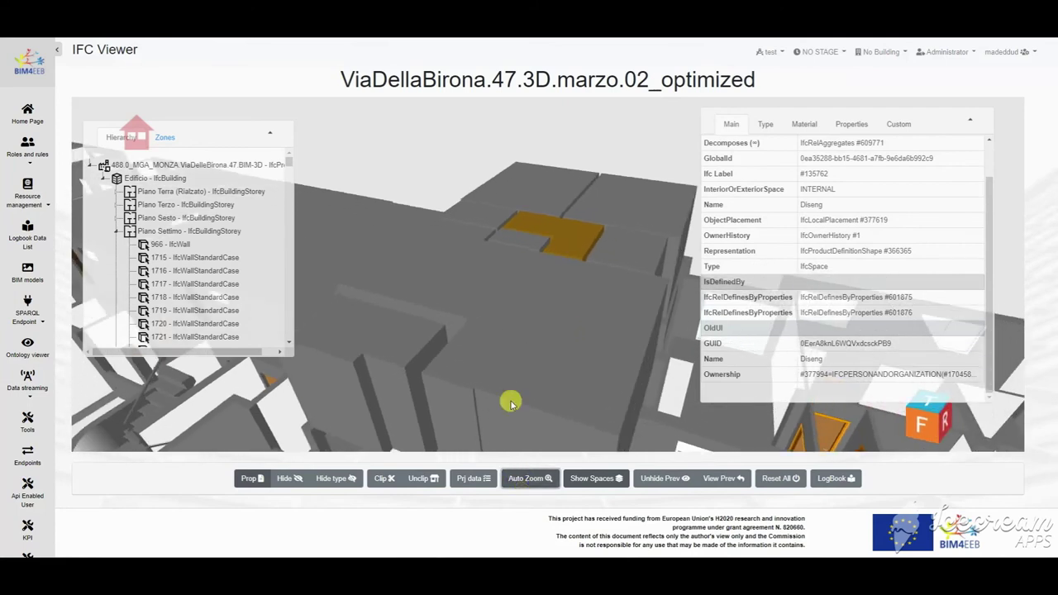
double_click(511, 404)
left_click(522, 488)
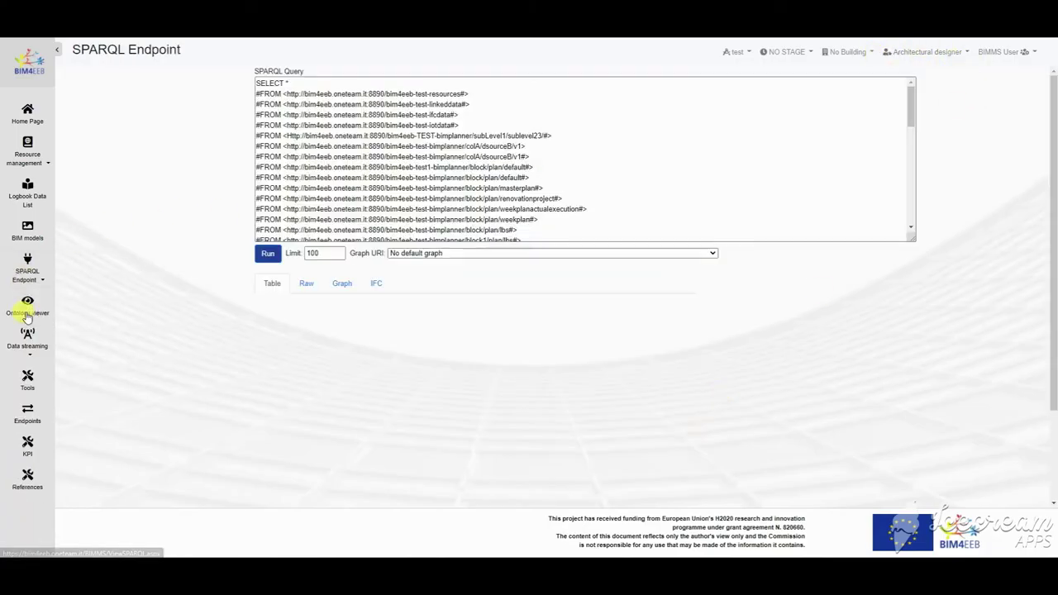
Step: Replace the SPARQL query text with the pasted storey-and-space PREFIX/SELECT query
mouse_move(911, 239)
left_mouse_down()
mouse_move(902, 314)
mouse_move(911, 242)
left_mouse_up()
left_click(405, 255)
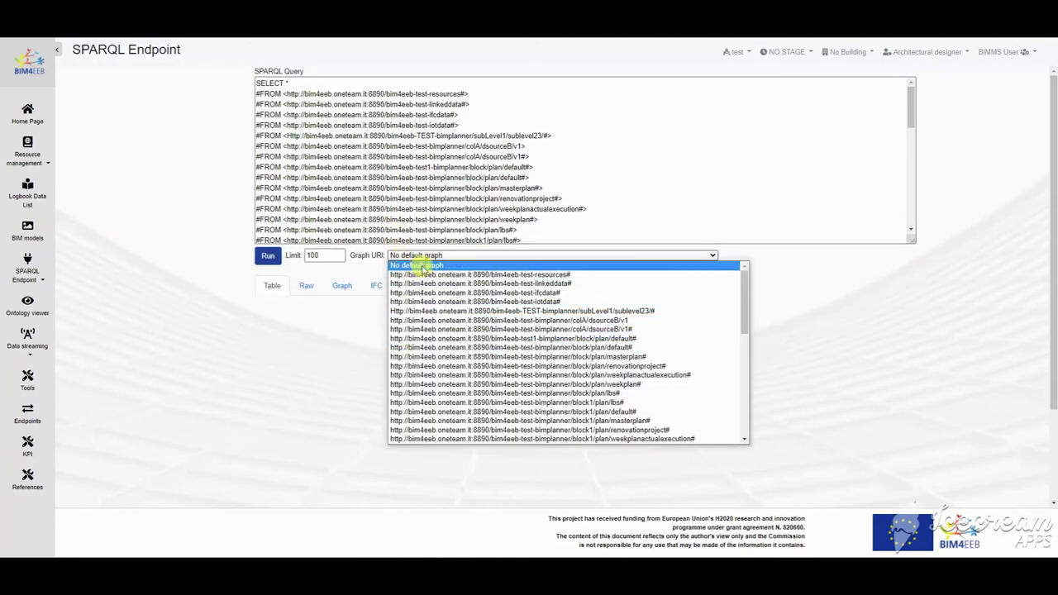
left_click(815, 150)
type("AA")
key("ctrl+a")
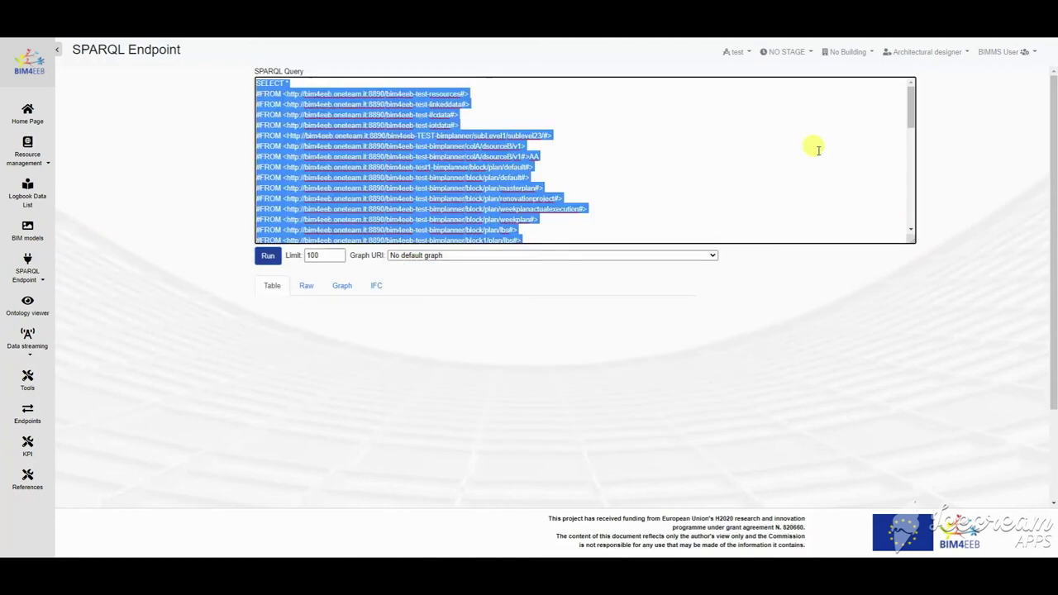
key("ctrl+v")
scroll(810, 146, "up", 5)
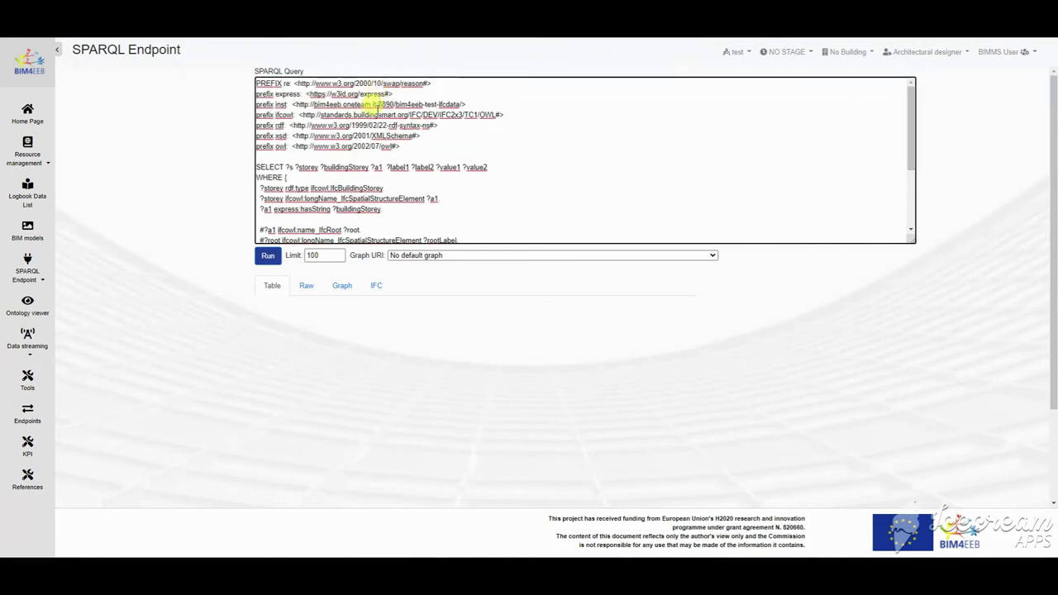
triple_click(488, 166)
left_click(479, 186)
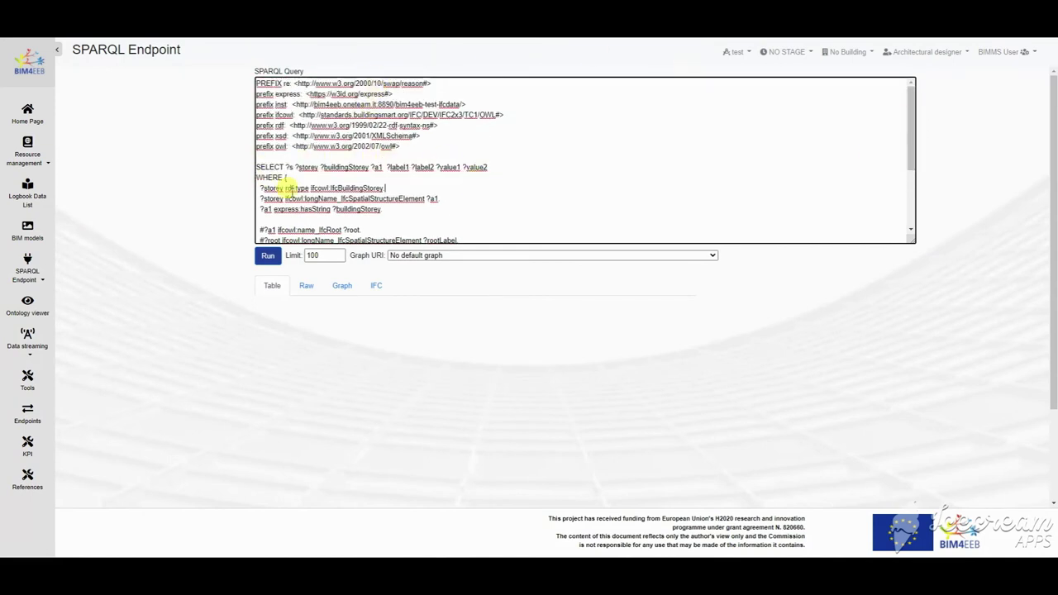
scroll(291, 190, "down", 3)
Step: Run the query against the bim4eeb-test-linkeddata graph and scroll the results table
left_click(446, 255)
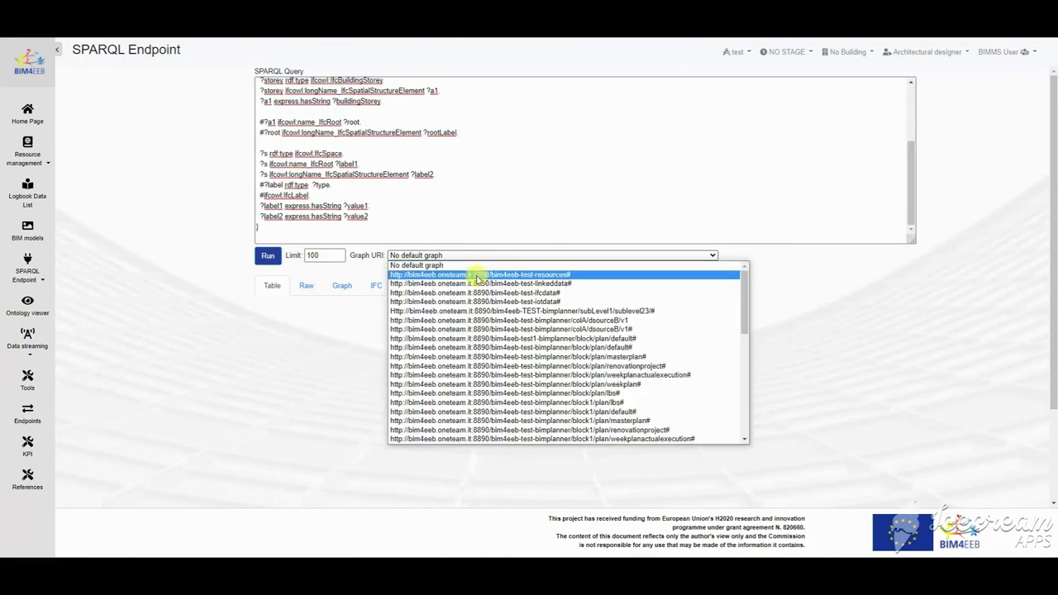
left_click(479, 285)
left_click(266, 256)
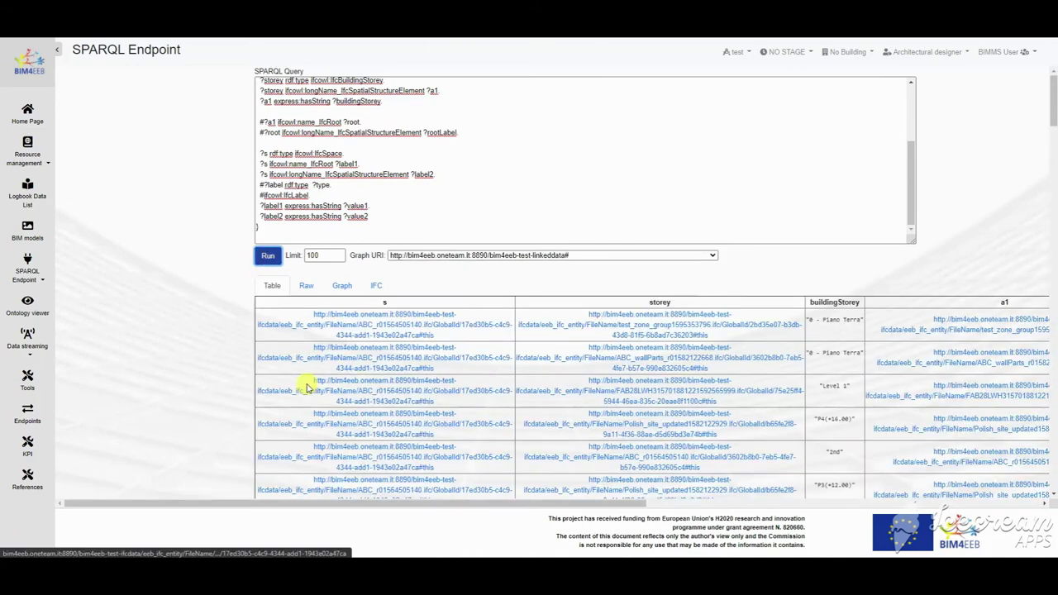
left_click_drag(355, 503, 342, 396)
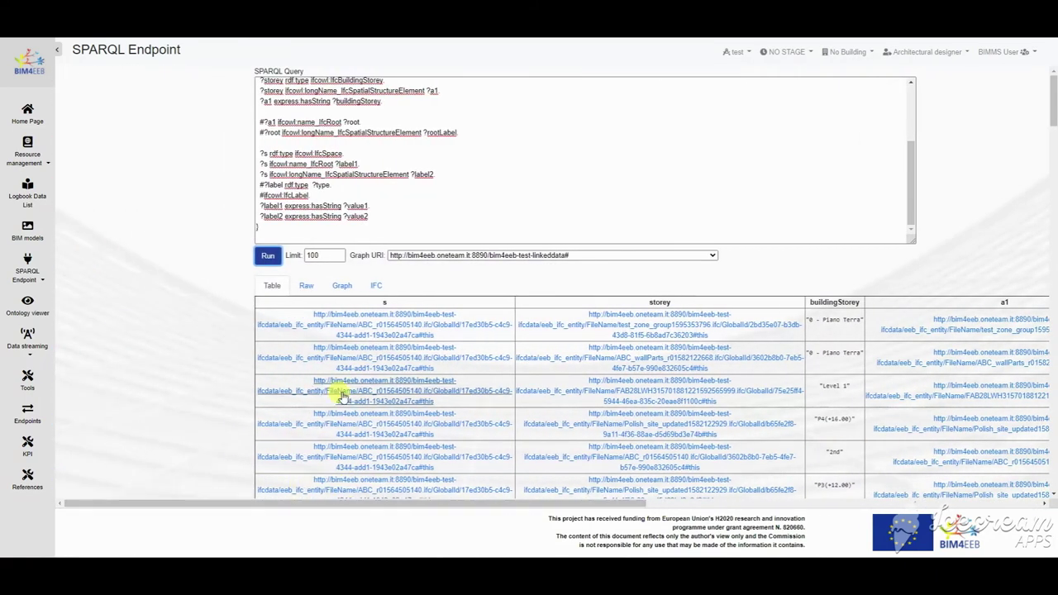
Step: Open the first result entity's description and check its IfcSpace type
left_click(371, 333)
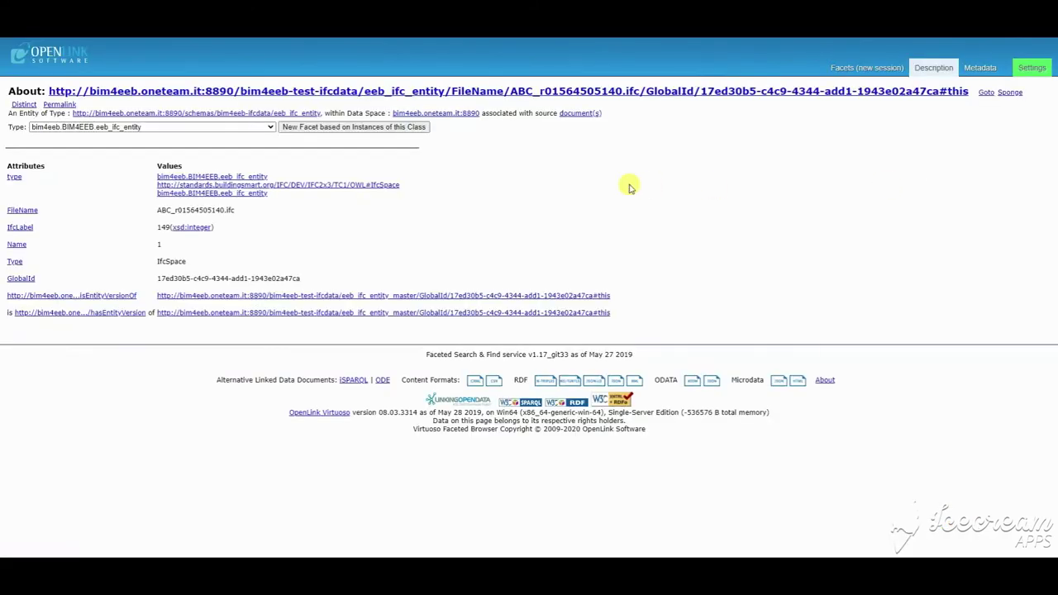
left_click(270, 126)
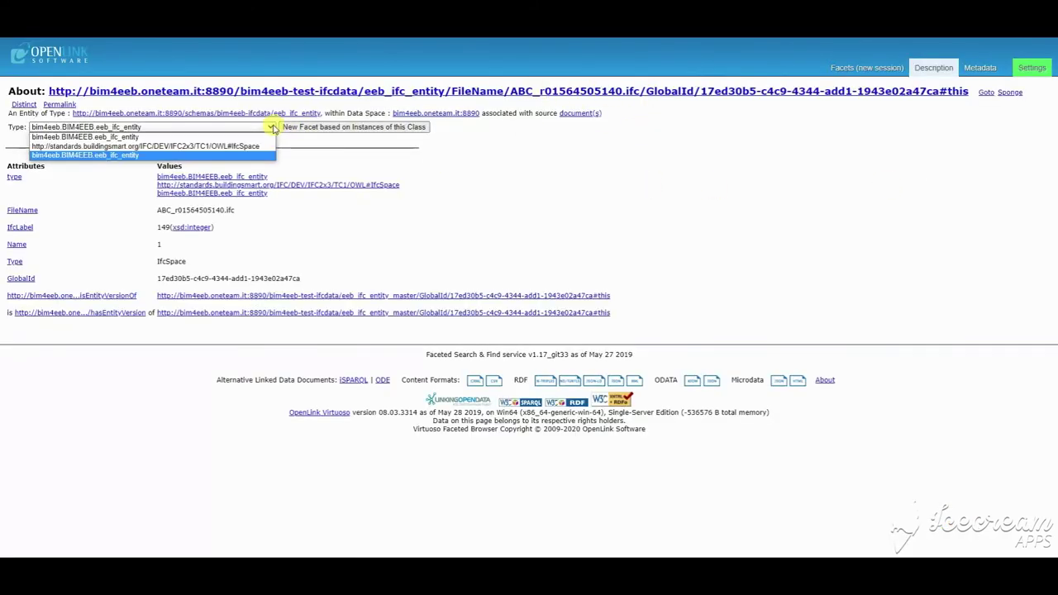
double_click(172, 261)
left_click(208, 128)
left_click(208, 127)
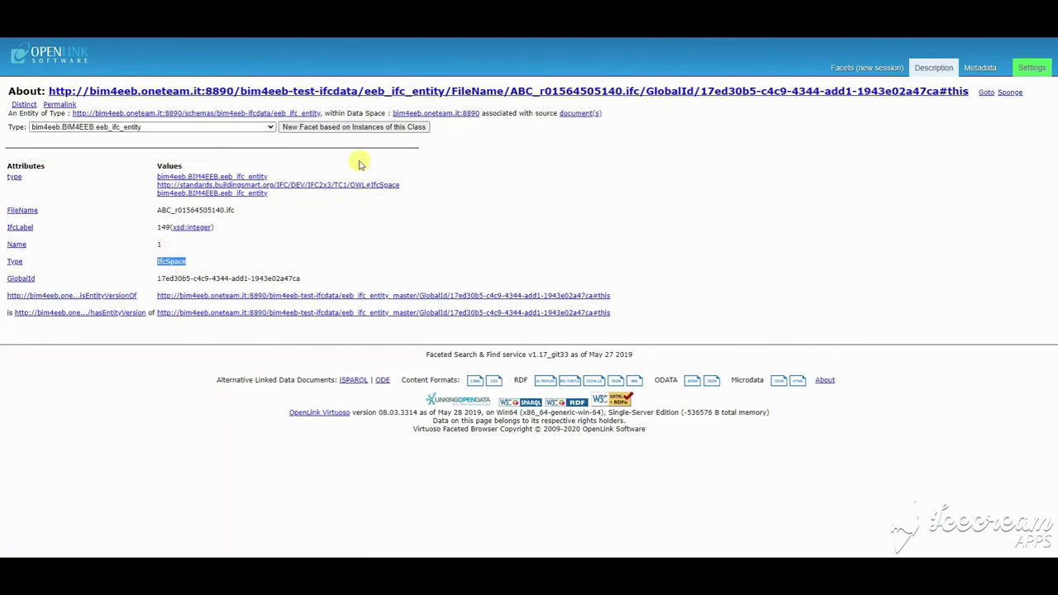
Step: Show the entity as SPARQL Describe Raw Triples and select the listed triples
left_click(353, 381)
left_click(73, 76)
left_click(49, 86)
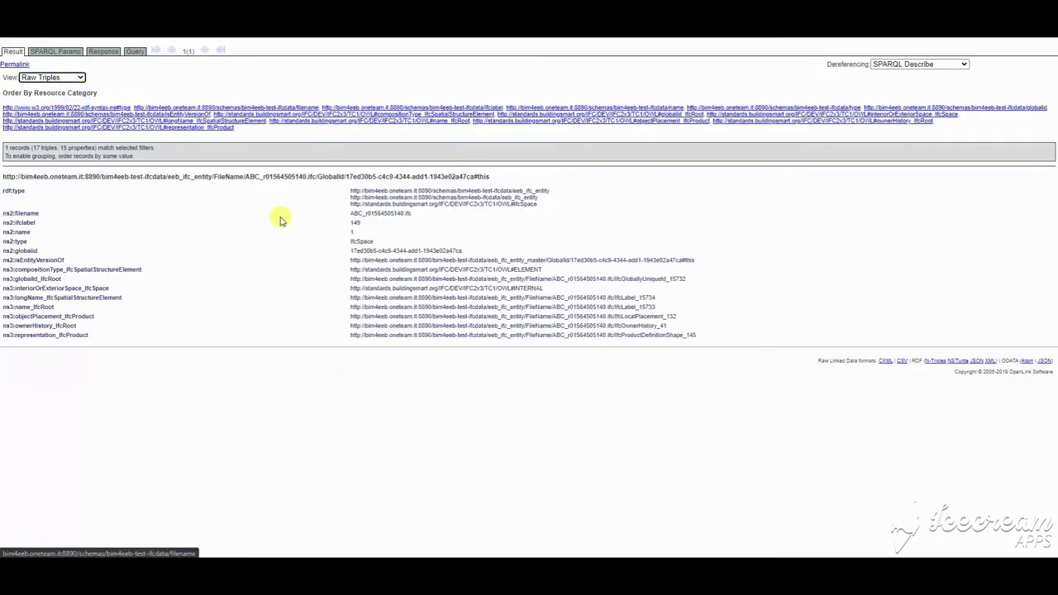
left_click_drag(708, 338, 663, 209)
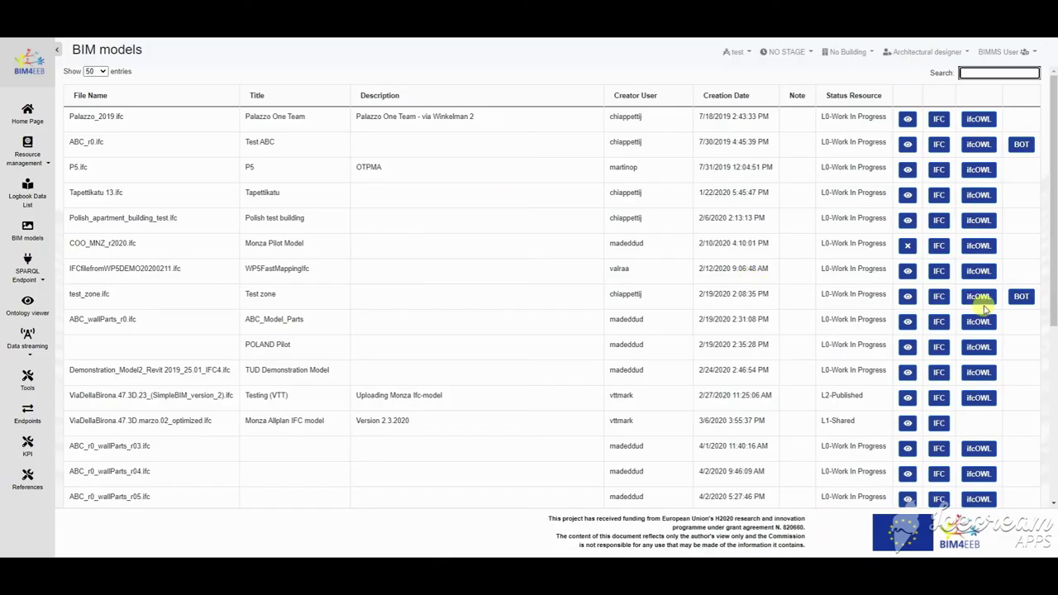
Step: Download the test_zone model as ifcOWL and view it in Atom
left_click(979, 297)
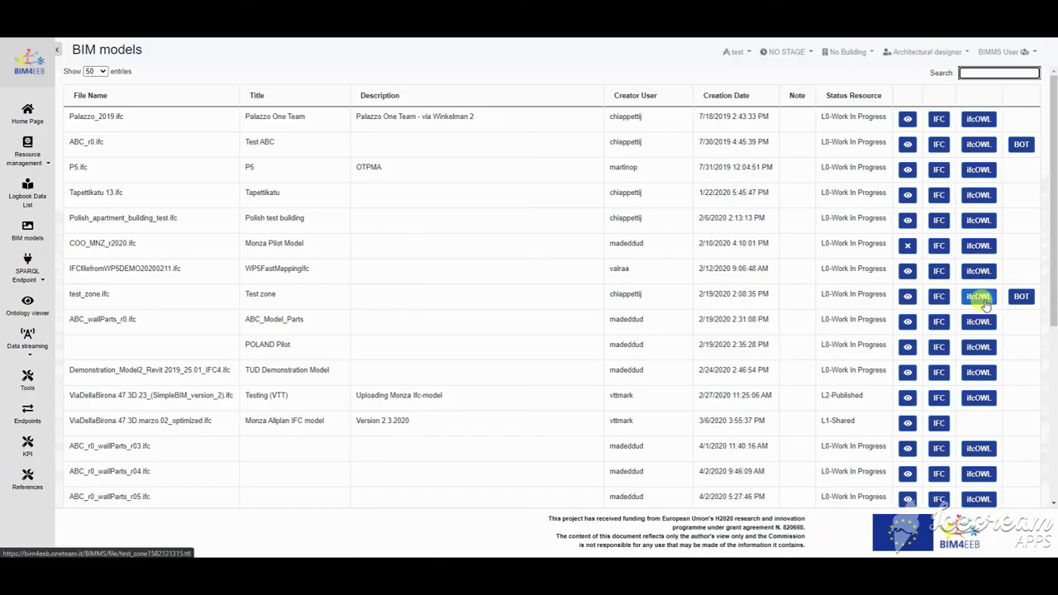
left_click(70, 547)
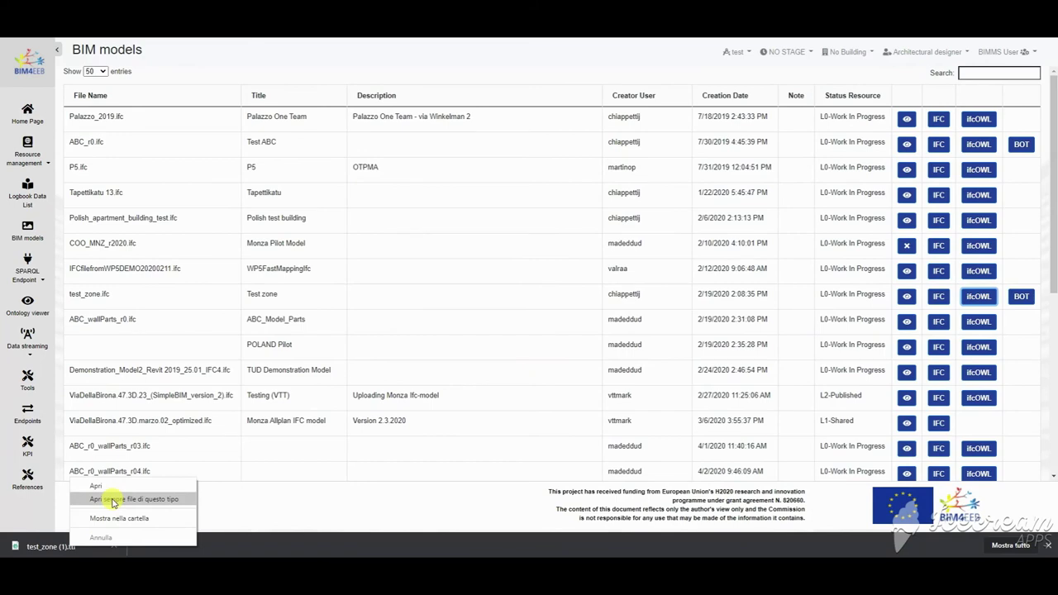
left_click(114, 501)
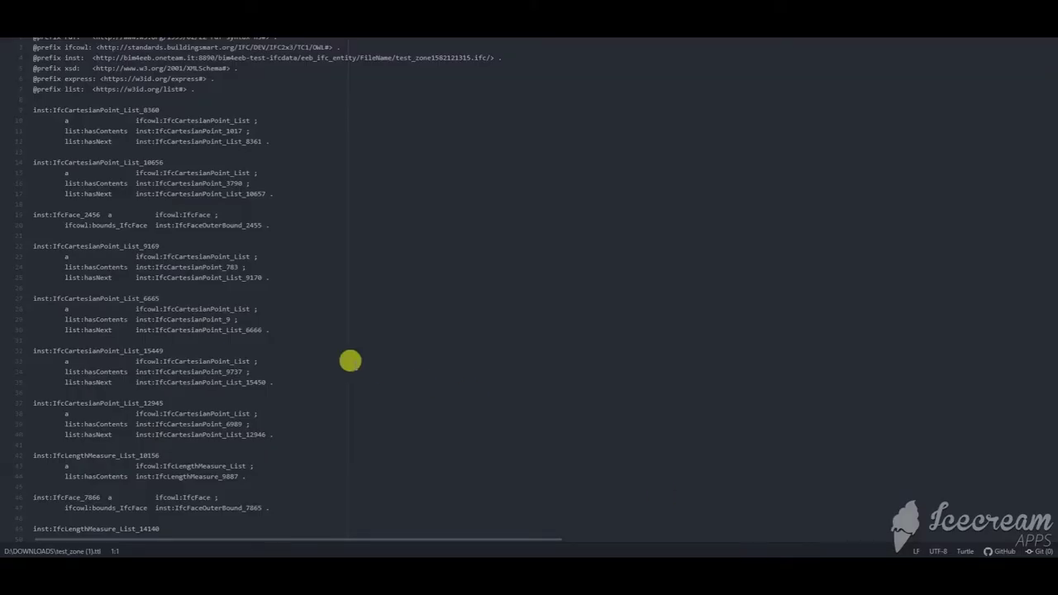
scroll(350, 361, "down", 10)
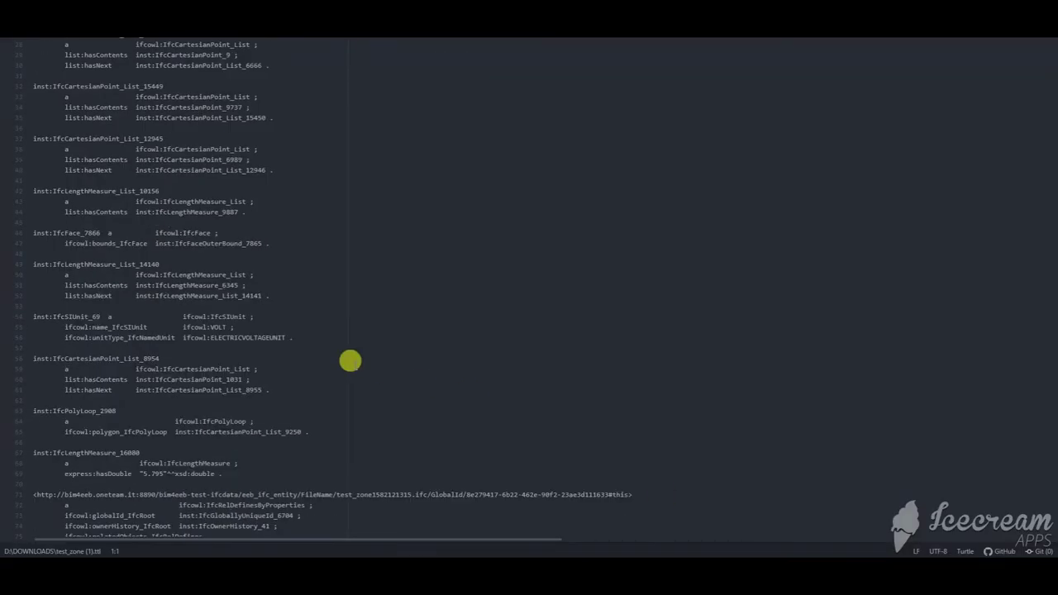
scroll(351, 361, "down", 2)
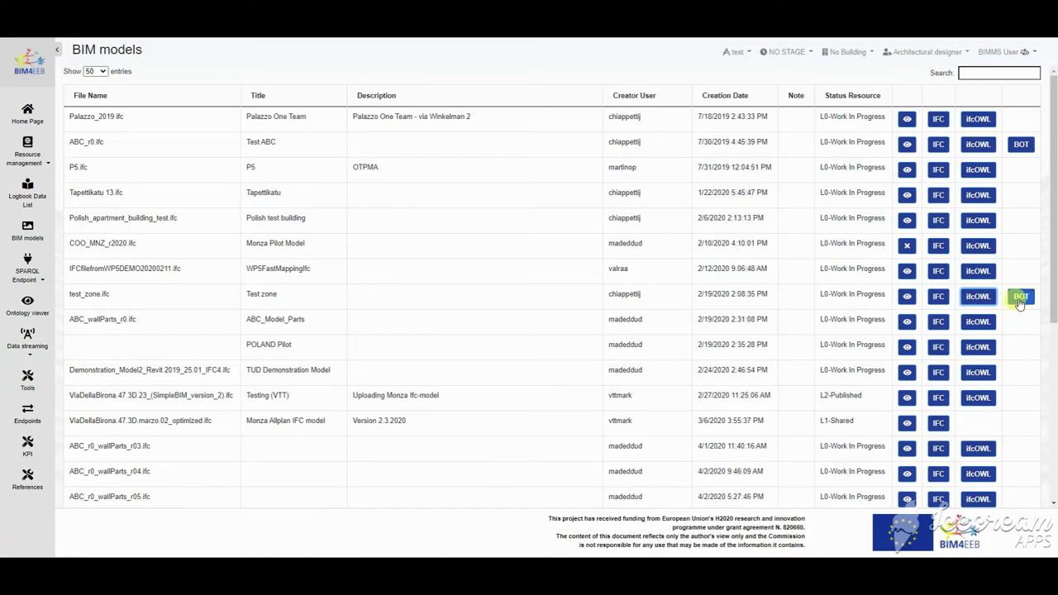
Step: Download and view the test_zone BOT export, then go to the List of Ontologies
left_click(1020, 298)
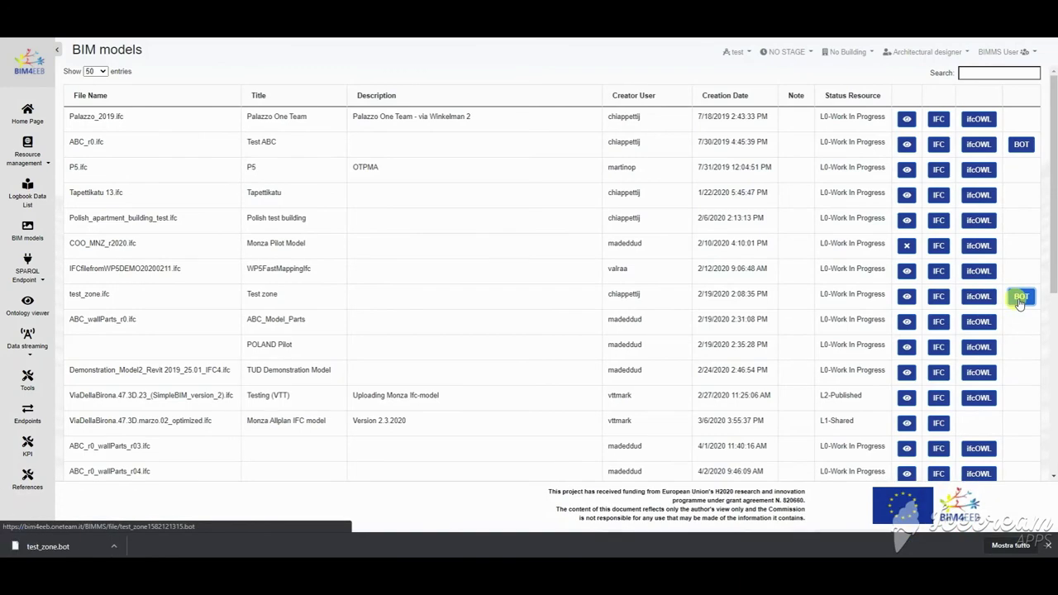
scroll(370, 271, "down", 15)
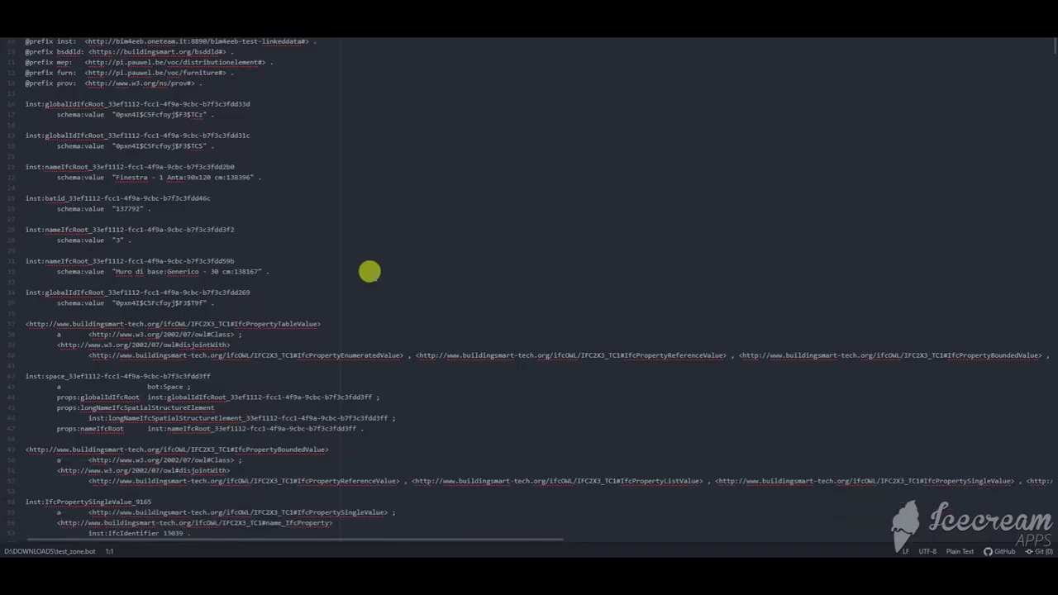
scroll(369, 271, "down", 15)
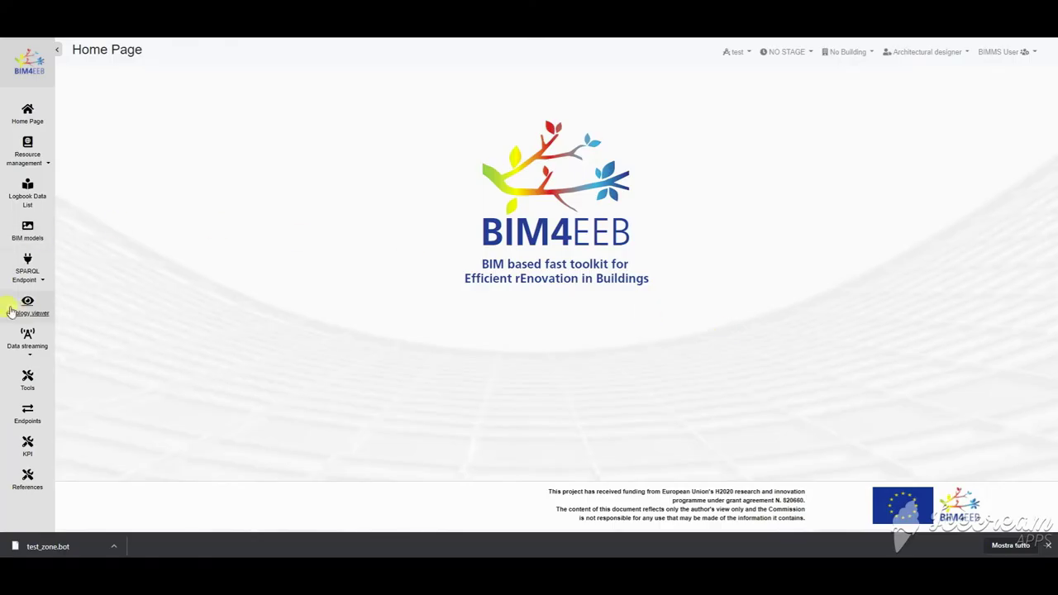
left_click(24, 308)
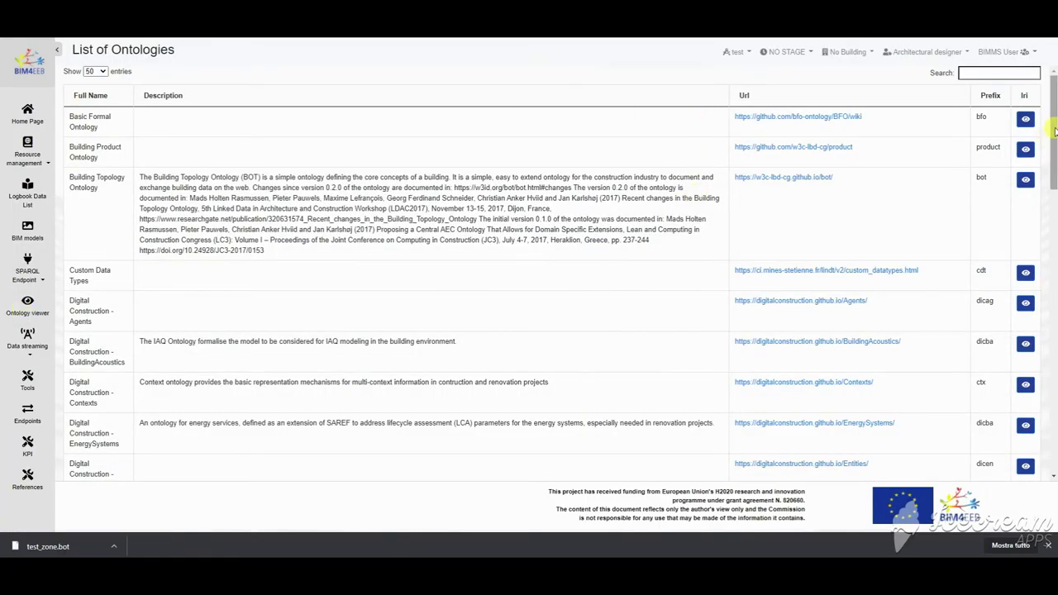
Step: Visualise the OccupantBehavior ontology in WebVOWL, dismissing warnings and checking its documentation page
left_click_drag(1056, 132, 1055, 189)
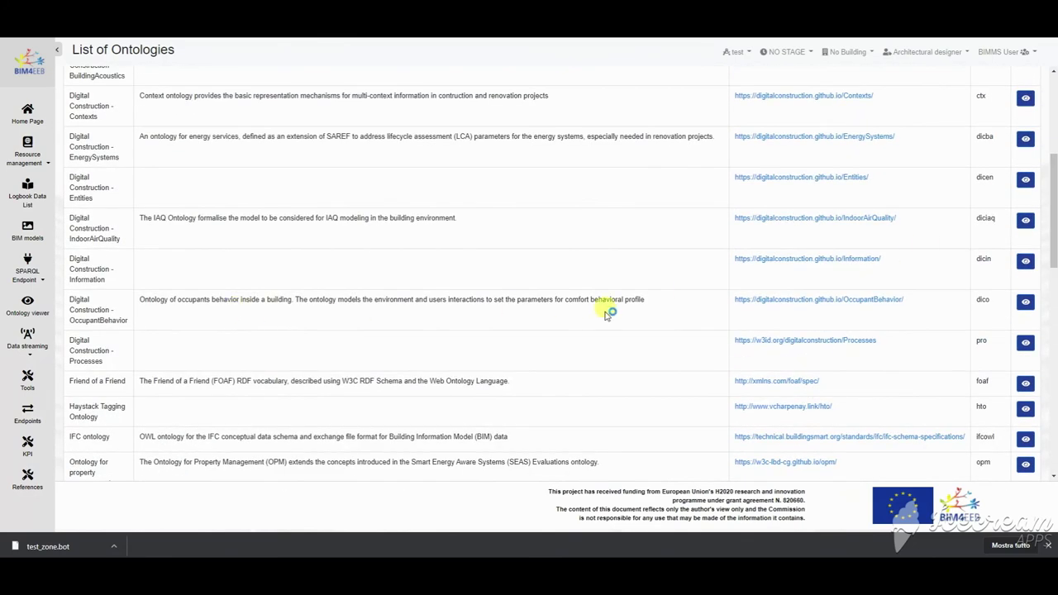
left_click(1026, 304)
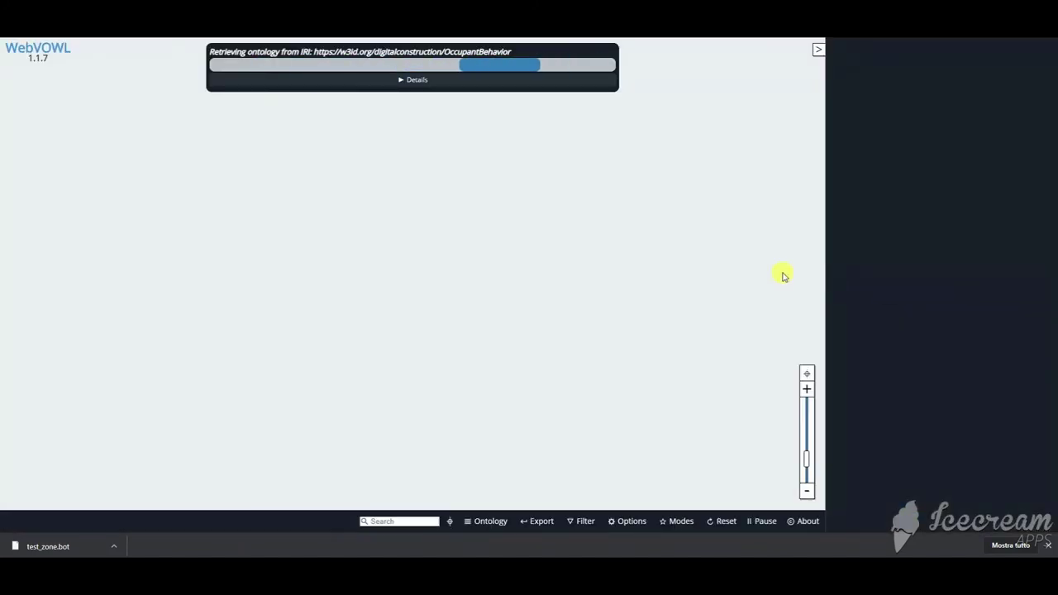
left_click(604, 102)
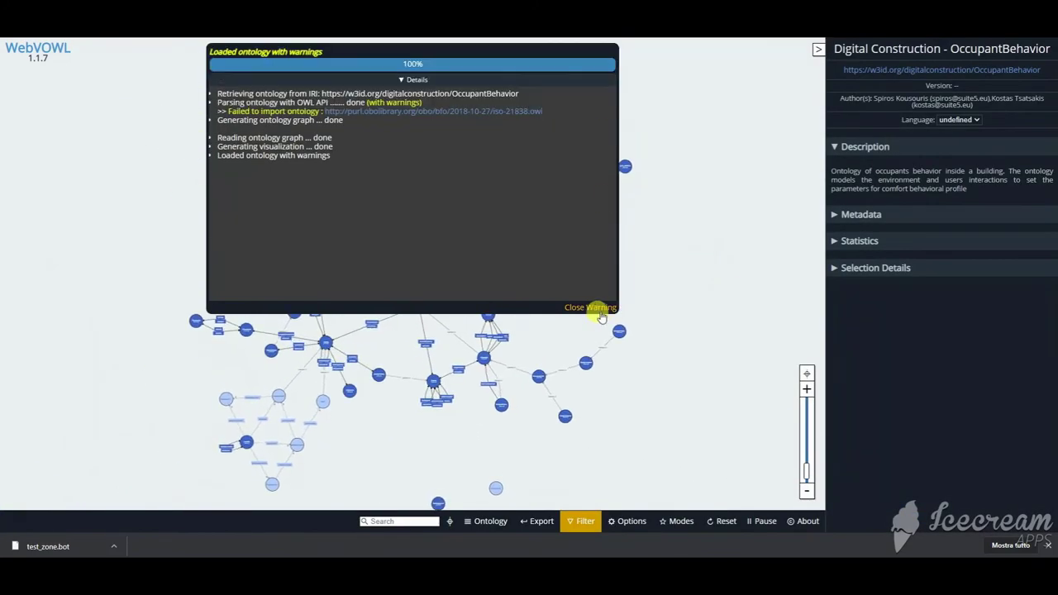
left_click(597, 306)
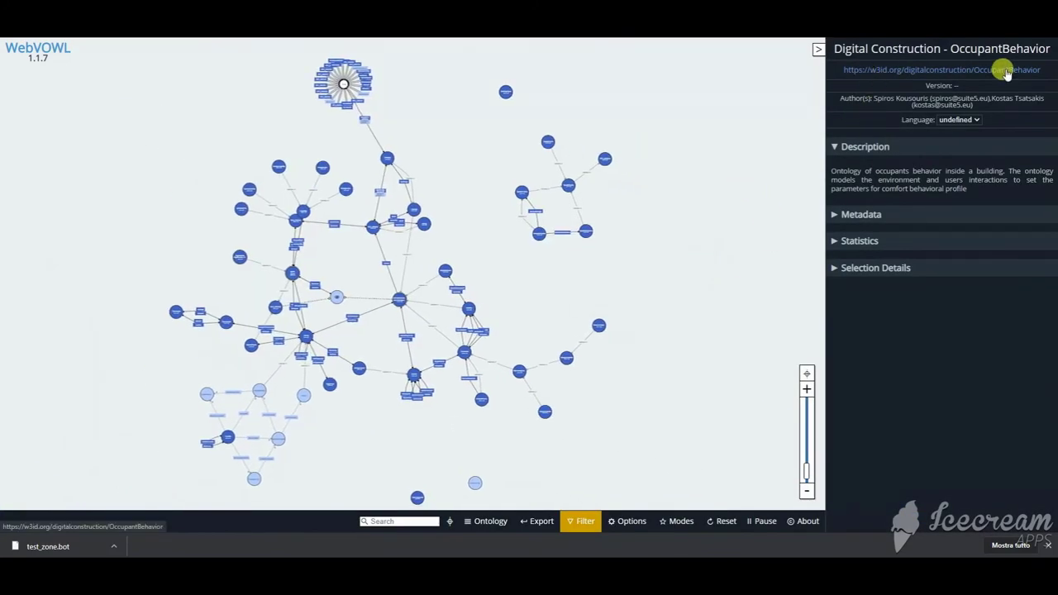
left_click(942, 70)
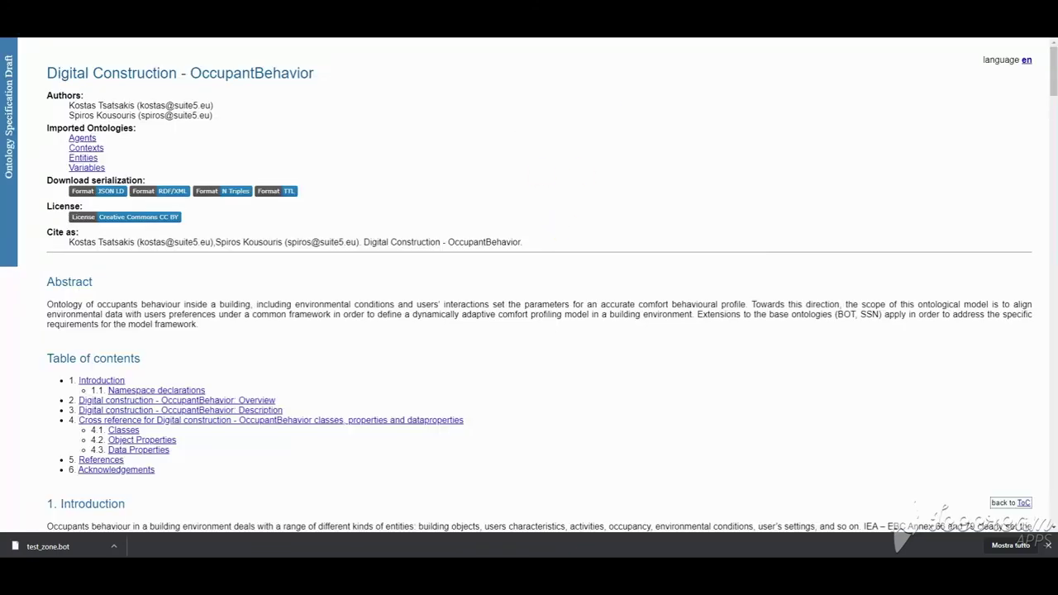
key("ctrl+w")
Step: Expand Metadata and Statistics (177 classes, 241 nodes, 323 edges), select Agent, pan to Thing
left_click(835, 215)
left_click(837, 358)
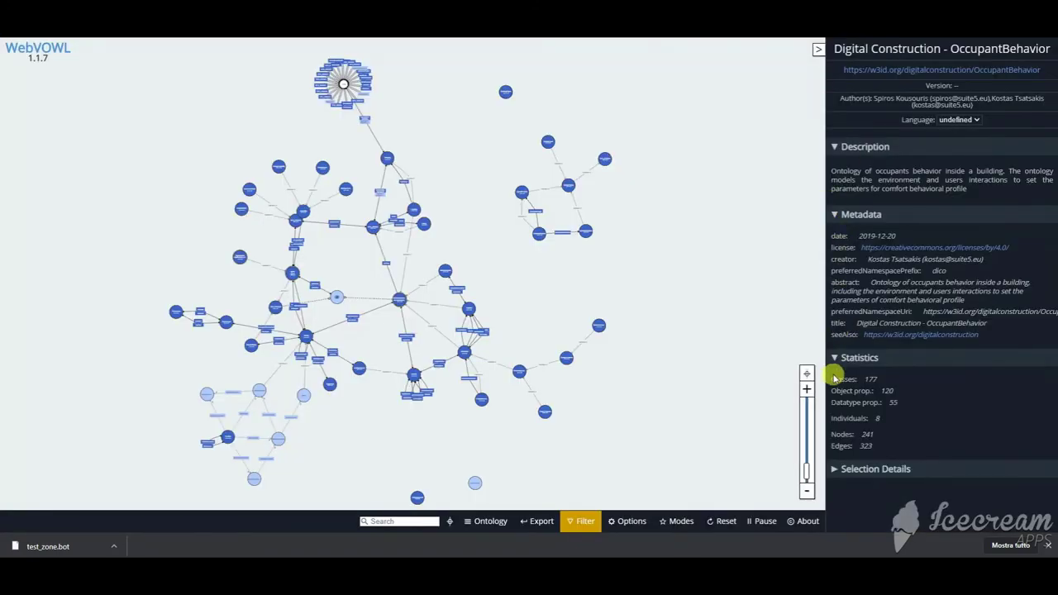
scroll(496, 281, "up", 5)
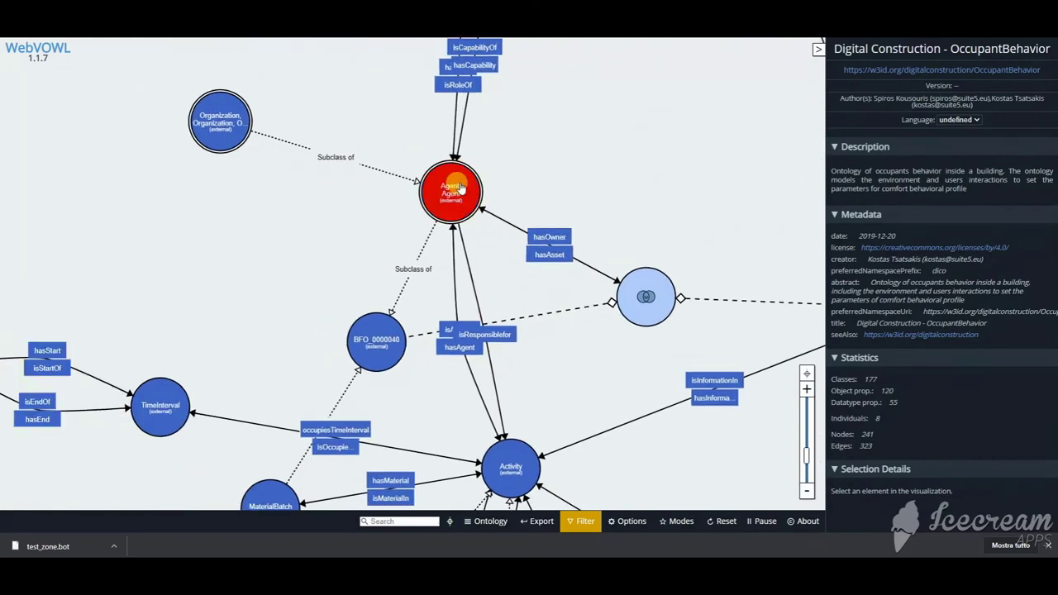
left_click(401, 136)
scroll(586, 427, "down", 5)
scroll(502, 345, "up", 6)
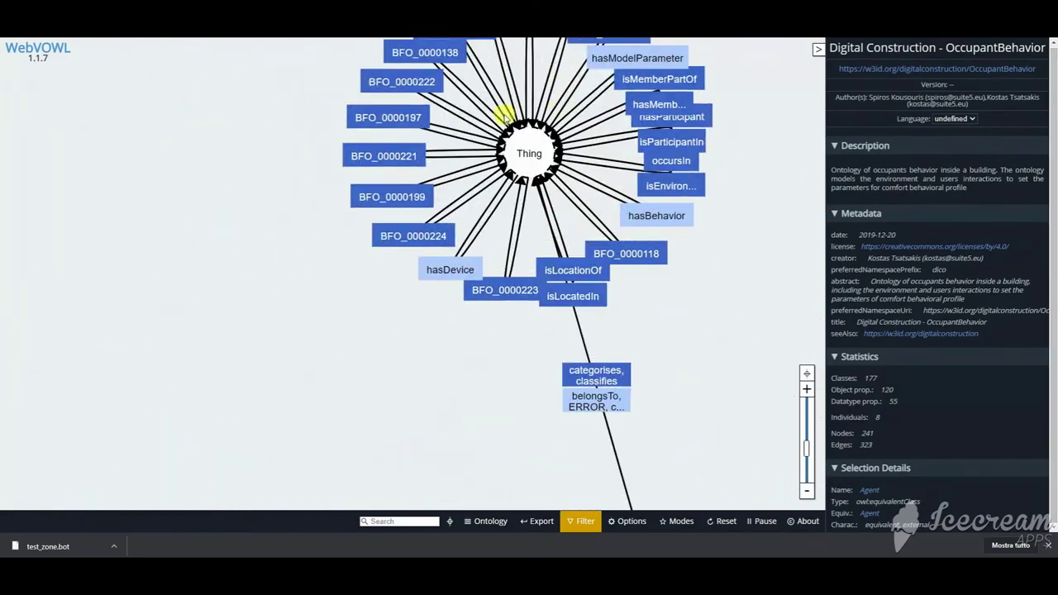
left_click_drag(499, 348, 499, 260)
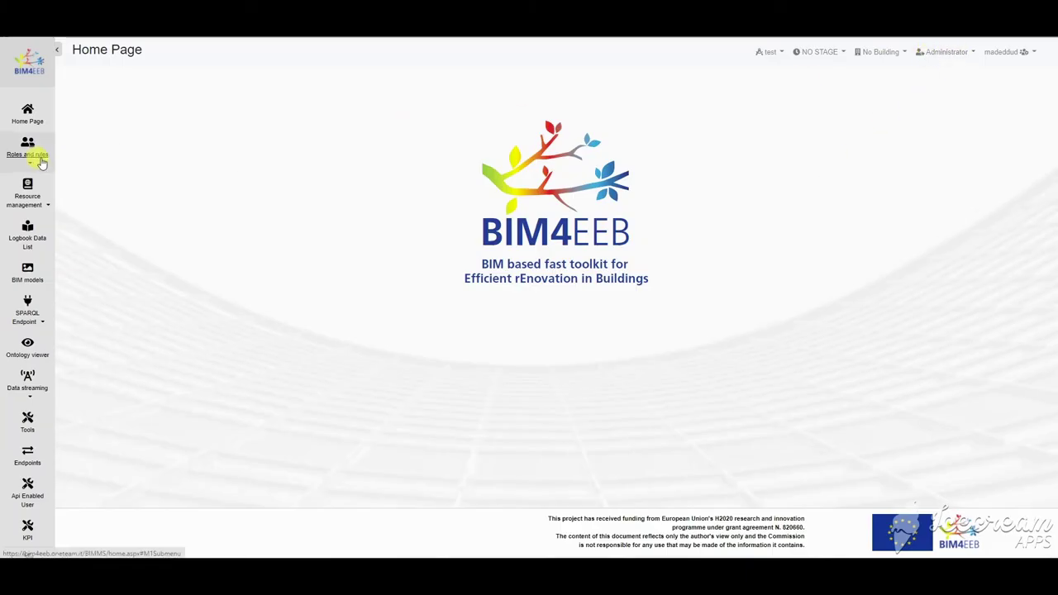
left_click(30, 159)
Step: Start a new ontology with short name DICO-BuildingMaterials and full name Digital Construction - BuildingMaterials
left_click(27, 260)
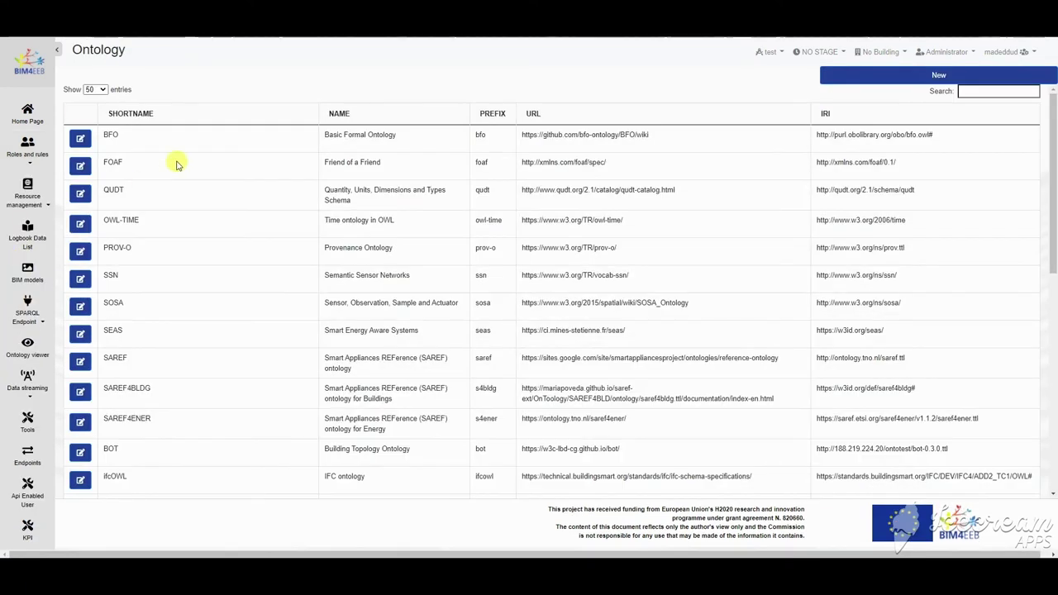
left_click(939, 78)
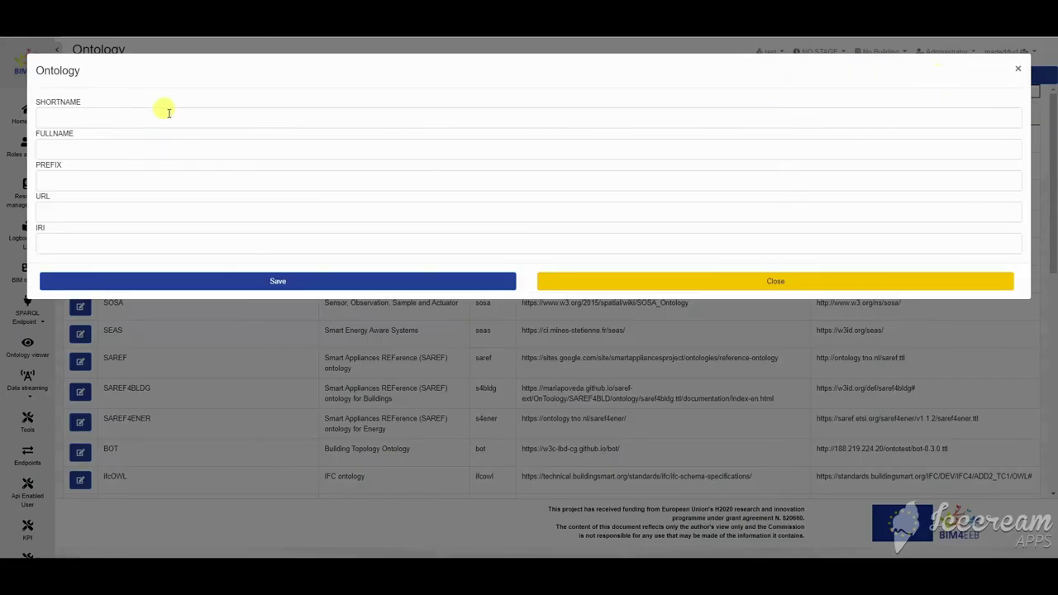
left_click(169, 113)
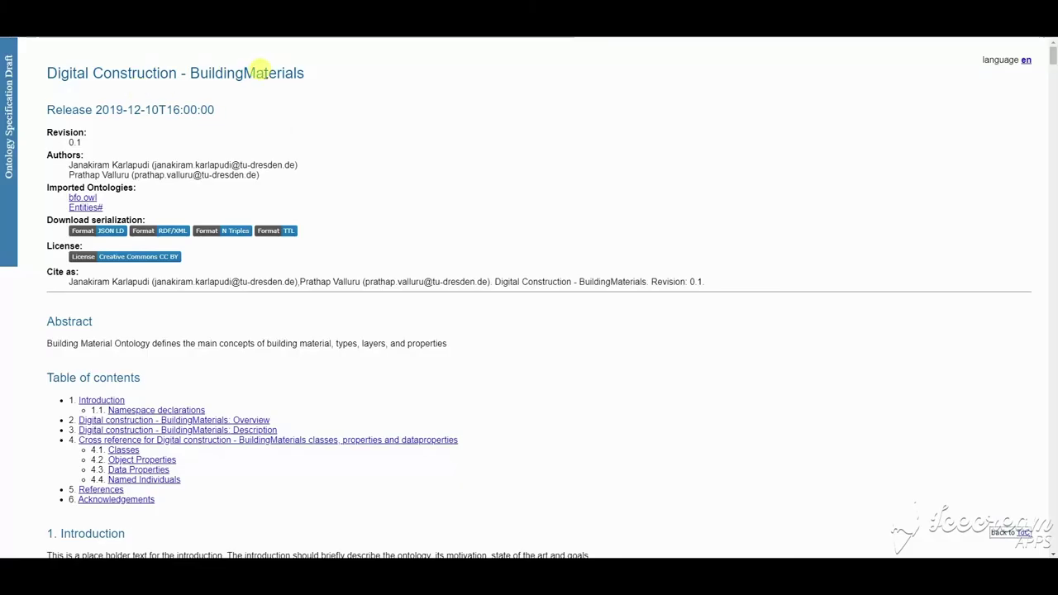
left_click_drag(45, 70, 322, 84)
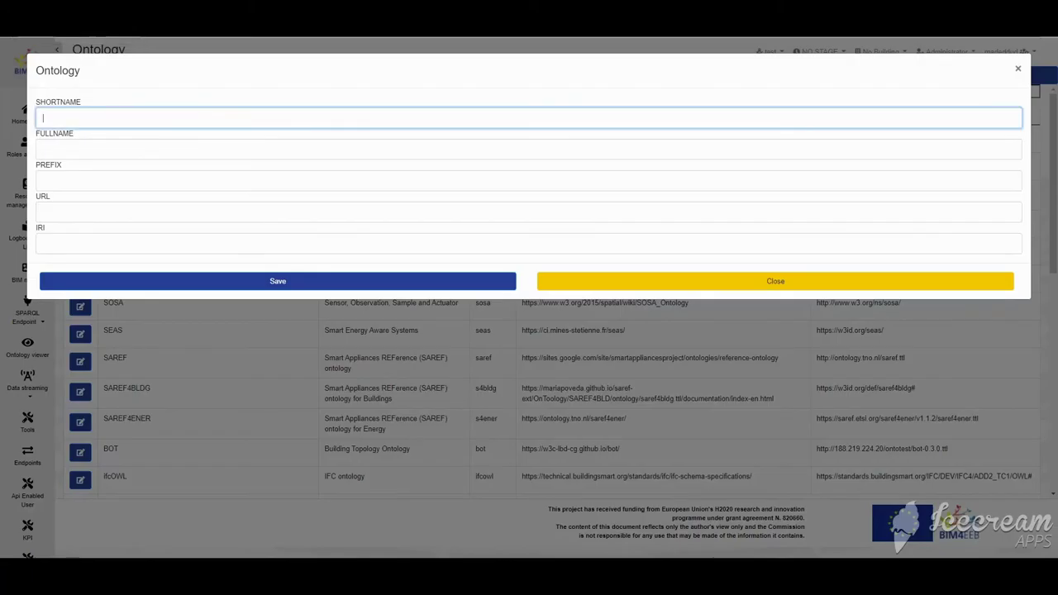
left_click(121, 148)
left_click(121, 116)
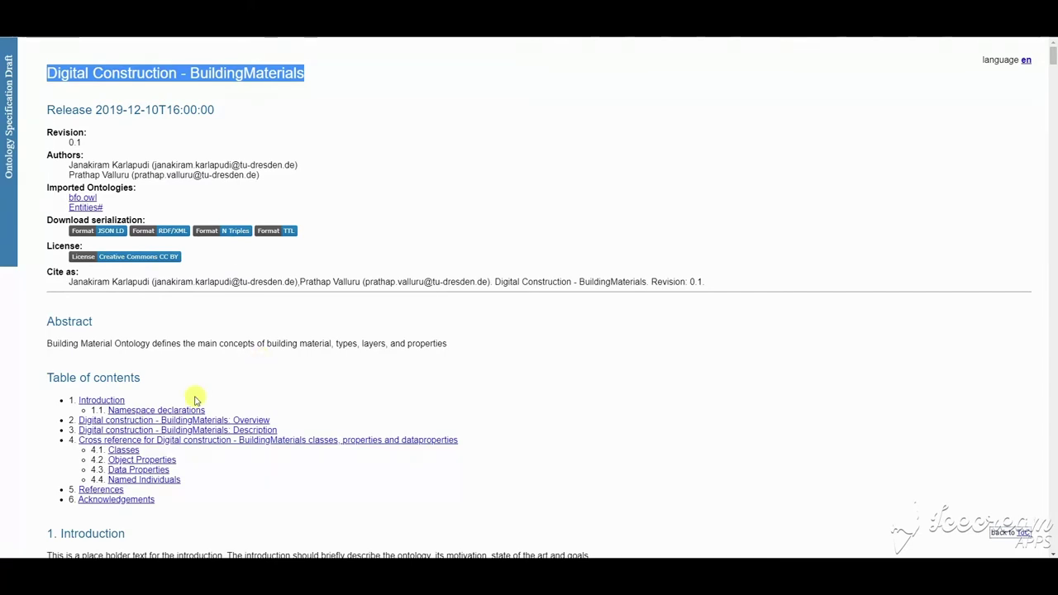
Step: Fill prefix BMO, the URL and IRI from the namespace address, and save the entry
left_click(195, 409)
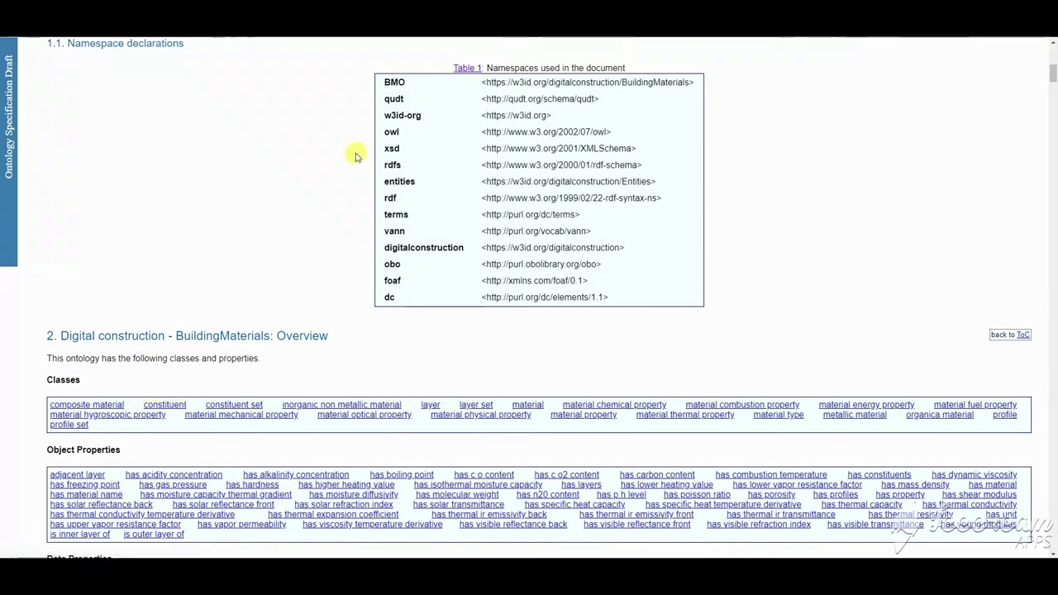
left_click_drag(484, 82, 682, 80)
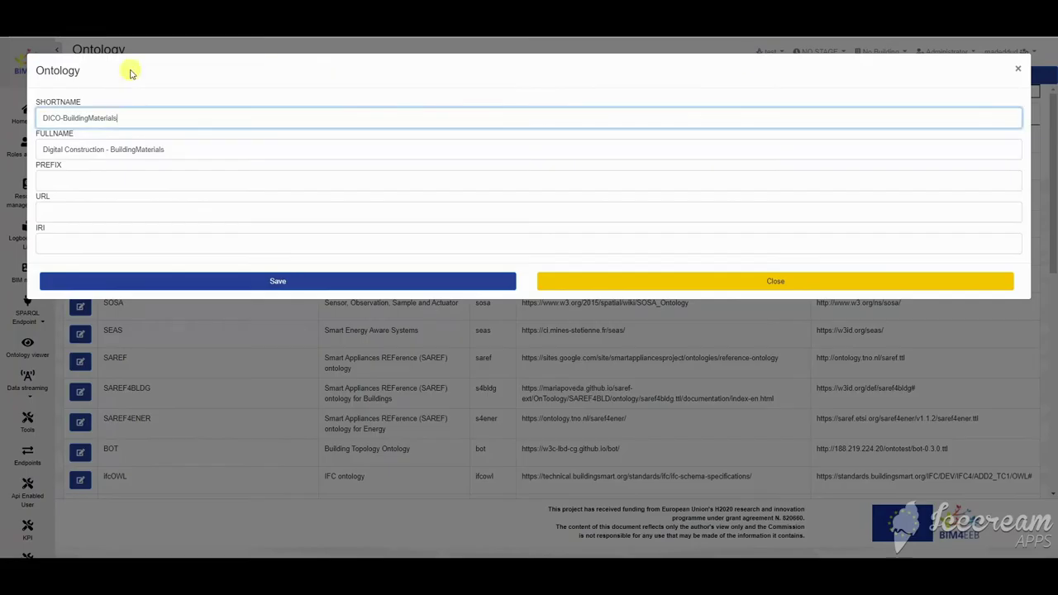
left_click(92, 180)
left_click(80, 210)
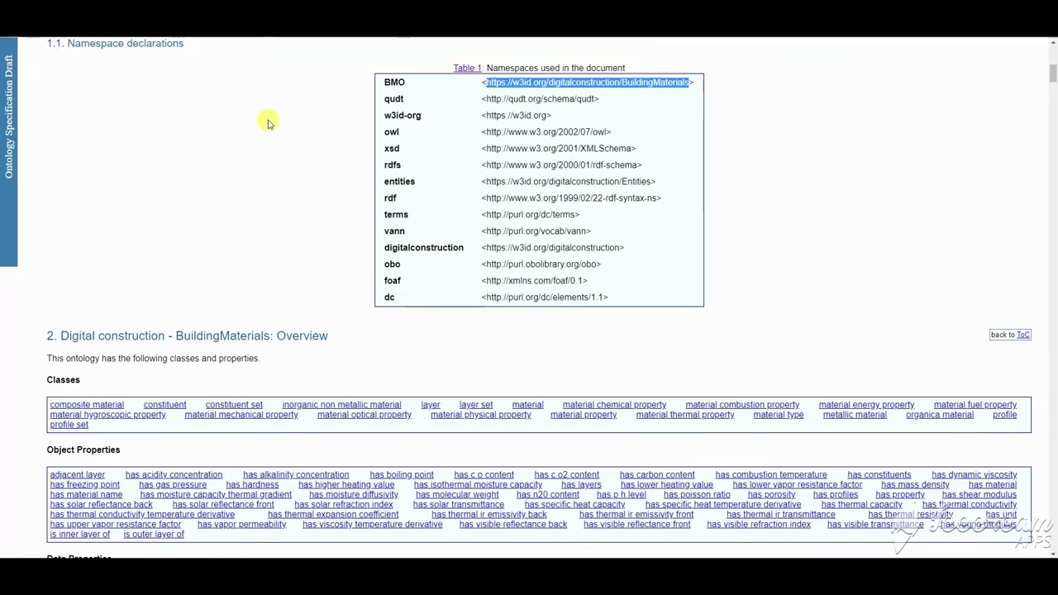
scroll(268, 123, "up", 1)
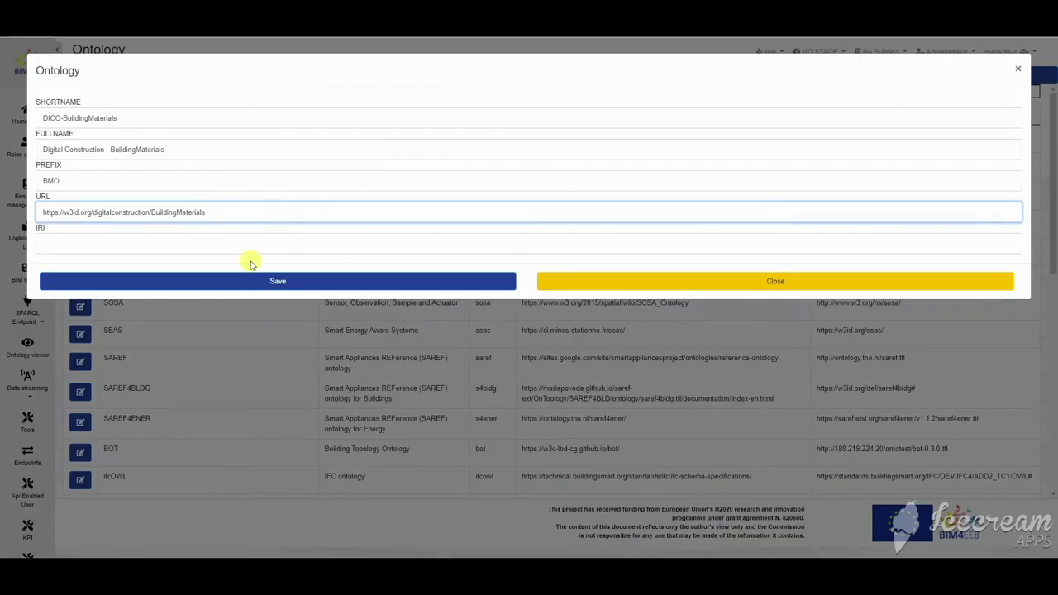
left_click(180, 242)
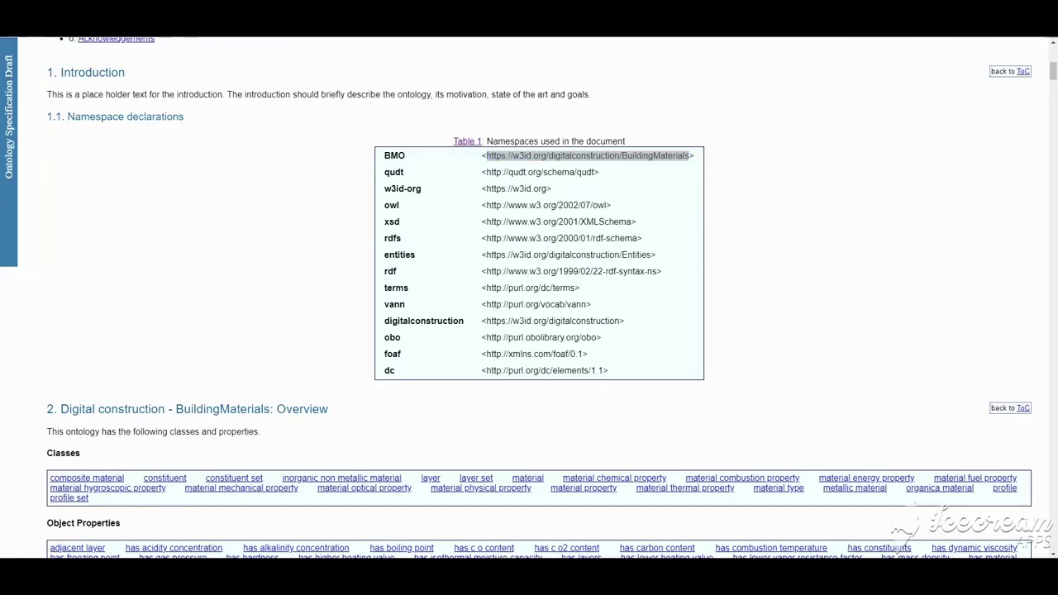
left_click(153, 208)
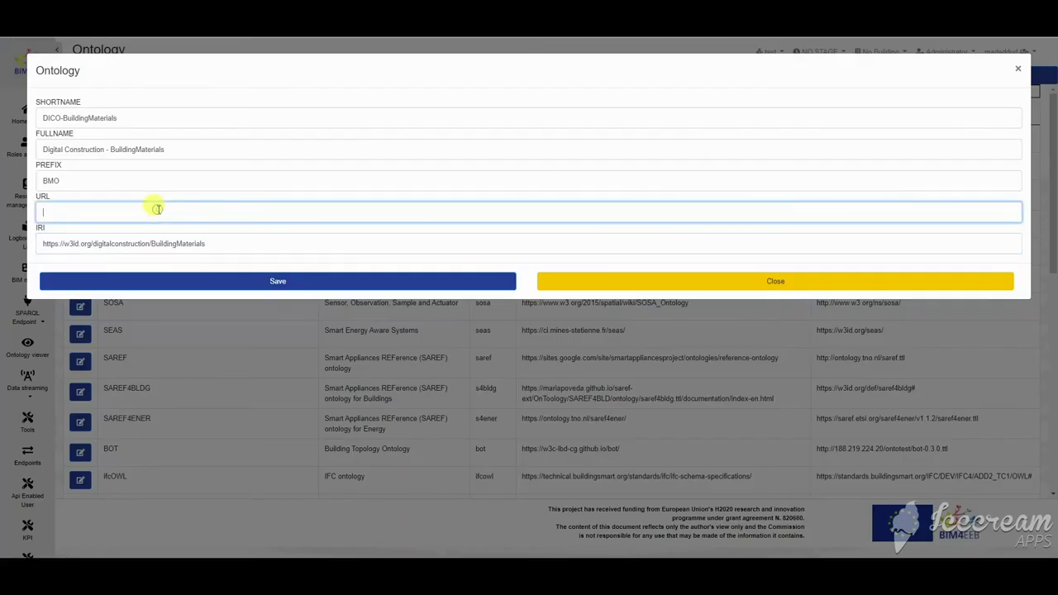
type("https://w3id.org/digitalconstruction/BuildingMaterials")
left_click(273, 281)
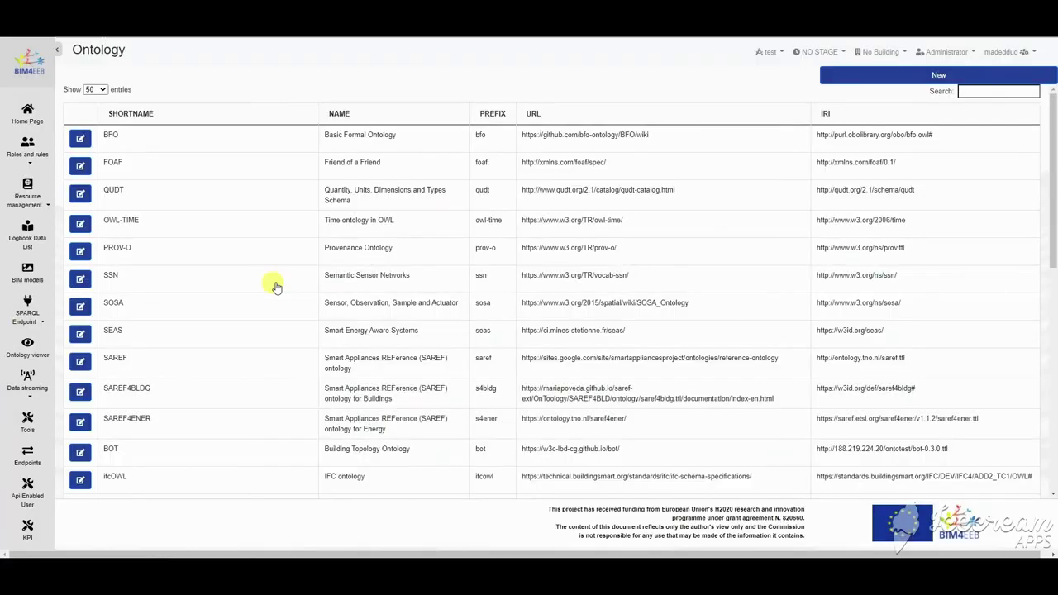
scroll(162, 379, "down", 8)
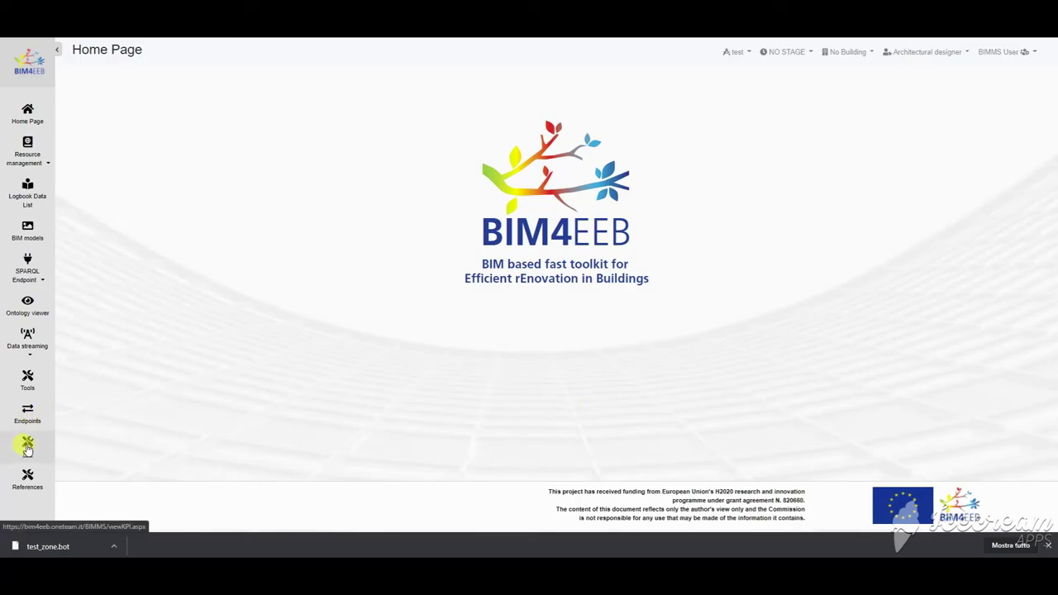
Step: View the KPI table page
left_click(27, 444)
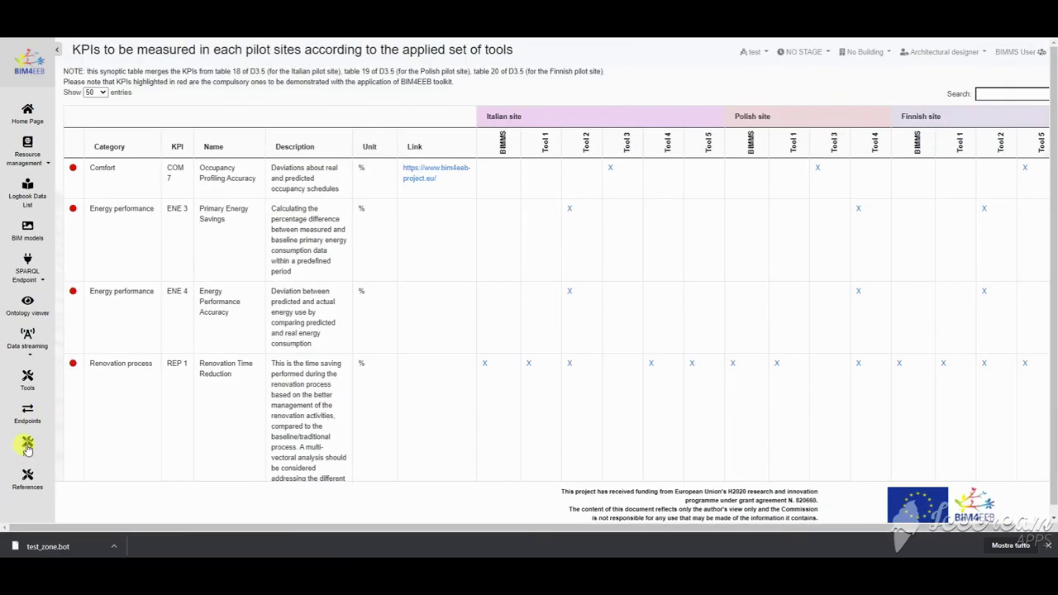
left_click_drag(64, 71, 505, 87)
left_click(633, 122)
left_click_drag(676, 528, 716, 531)
left_click_drag(1045, 89, 1044, 168)
left_click_drag(951, 529, 890, 539)
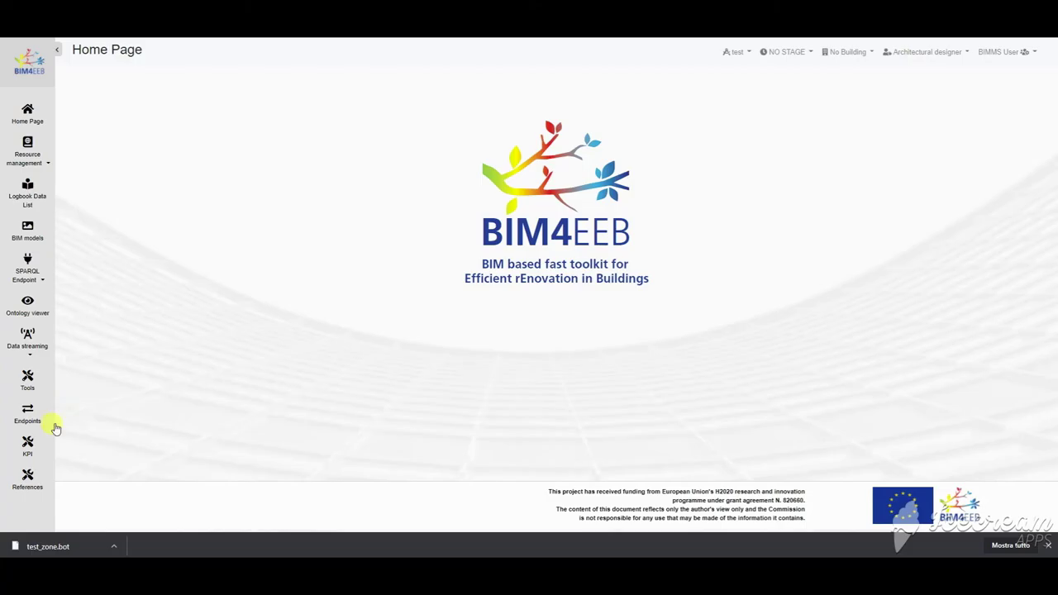
Step: Read the Web API Help, including the getIFCHierarchy method details
left_click(25, 415)
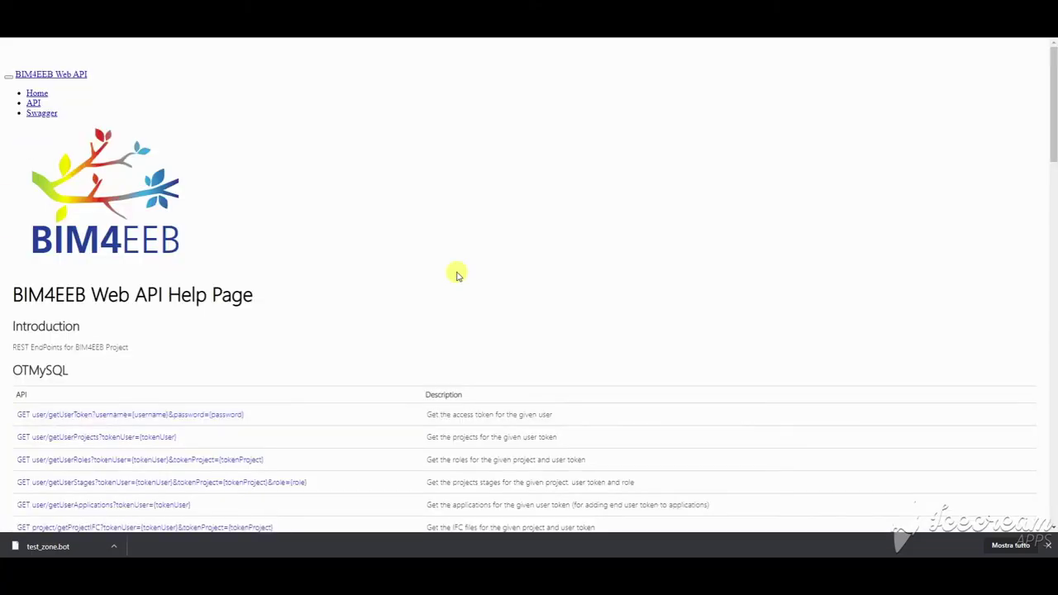
left_click_drag(1051, 83, 1051, 165)
left_click(263, 256)
scroll(237, 263, "down", 3)
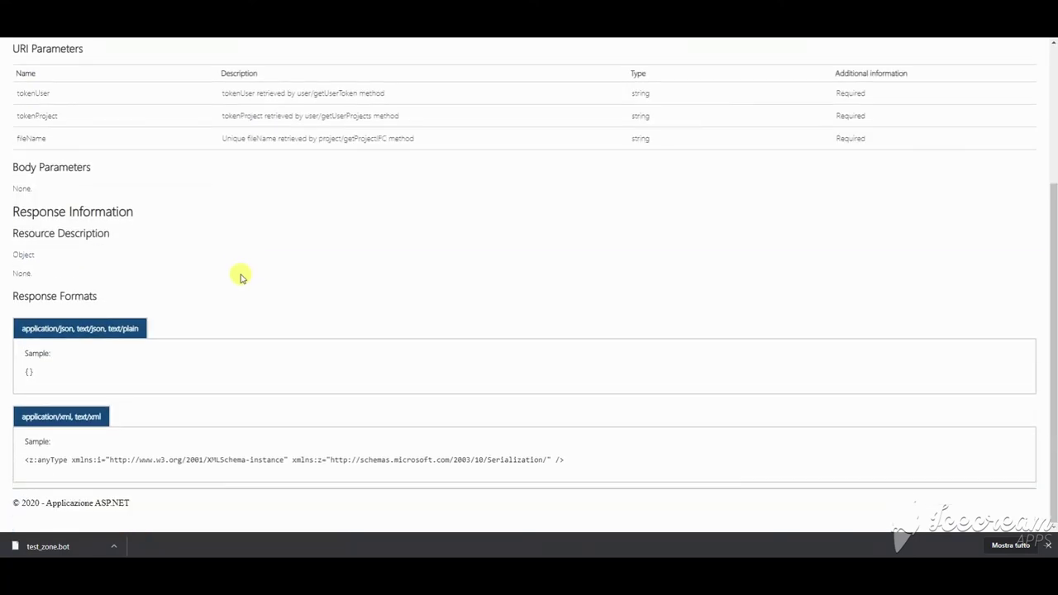
scroll(238, 276, "up", 3)
Step: Browse Swagger docs for OTGeoLinkedData, OTMySQL and setProjectSensors, then open the Tools page
left_click(40, 113)
left_click(288, 134)
left_click(289, 171)
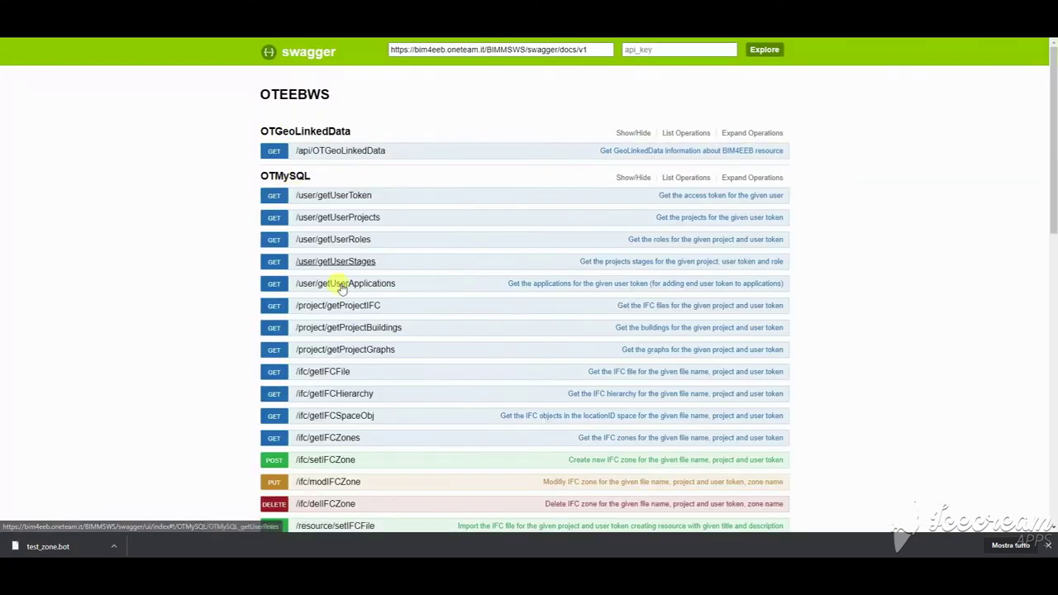
scroll(343, 312, "down", 5)
left_click(347, 223)
scroll(357, 297, "down", 2)
scroll(358, 302, "down", 15)
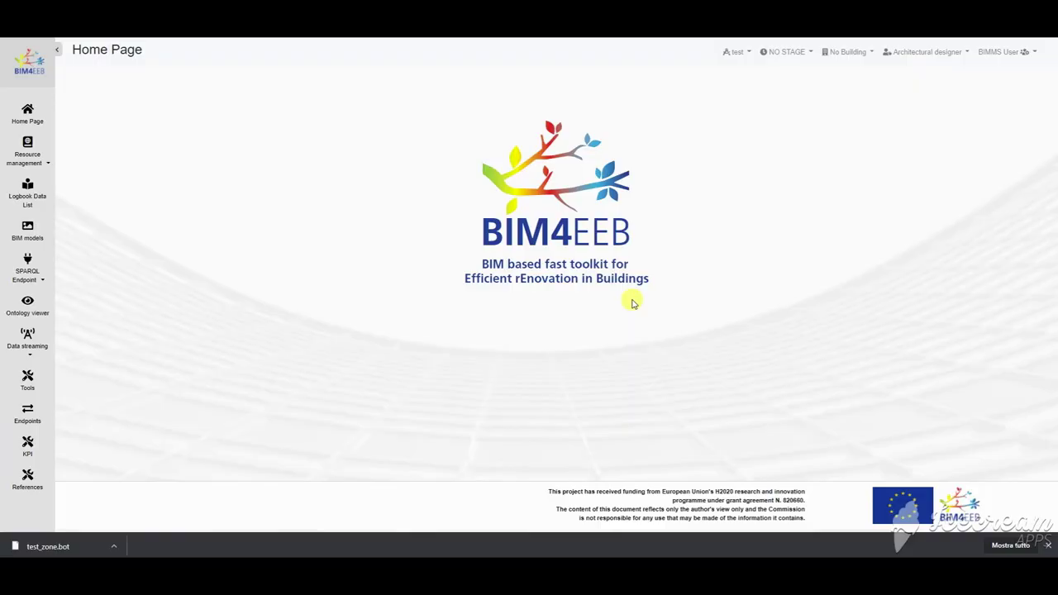
left_click(27, 378)
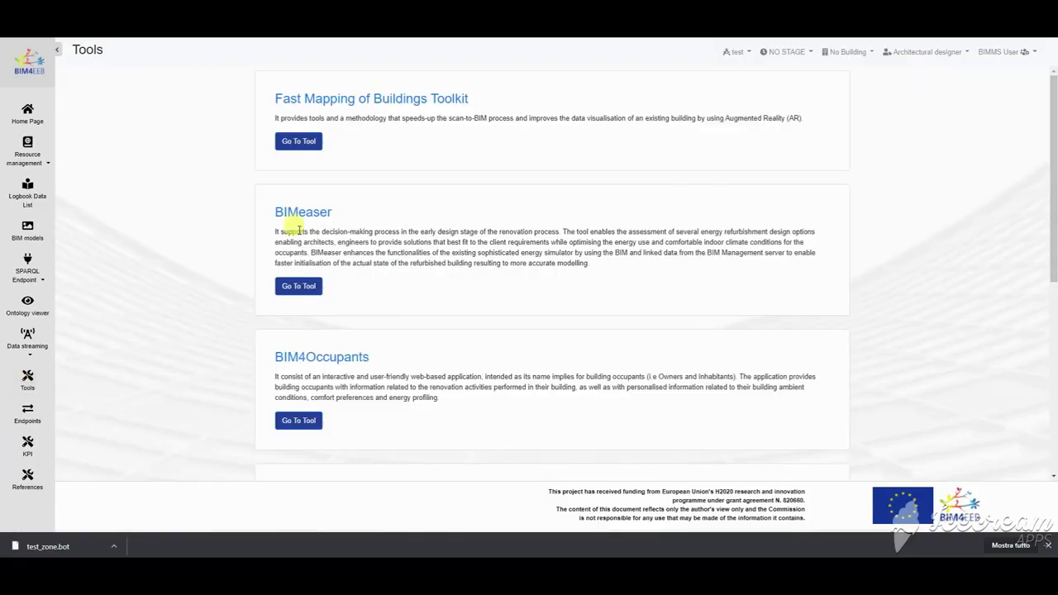
Step: View BIMcpd's presentation video and its website from the Tools page
left_click_drag(1053, 179, 1053, 370)
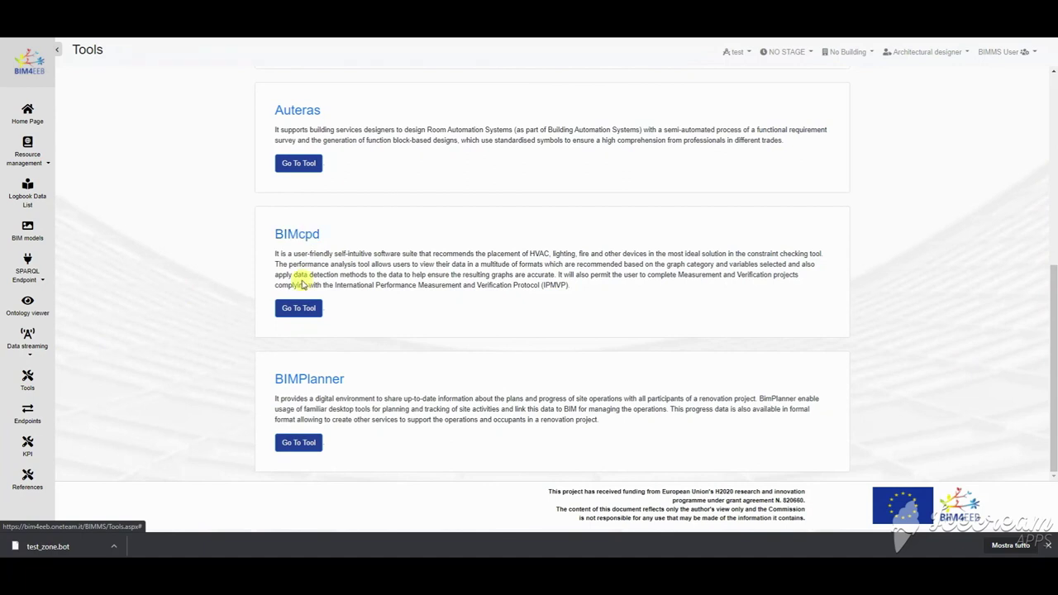
left_click(299, 309)
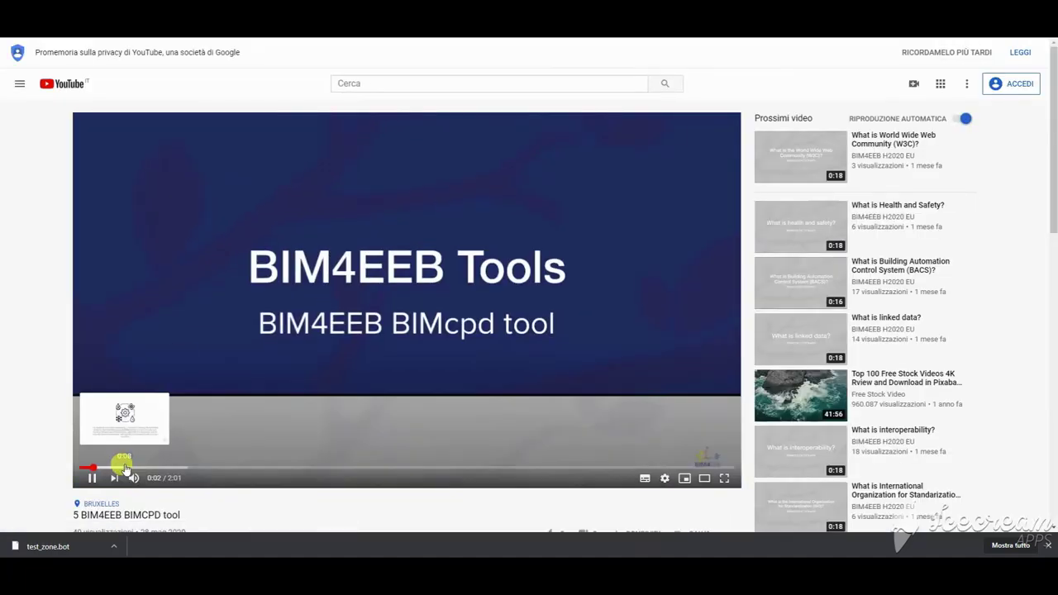
key("ctrl+w")
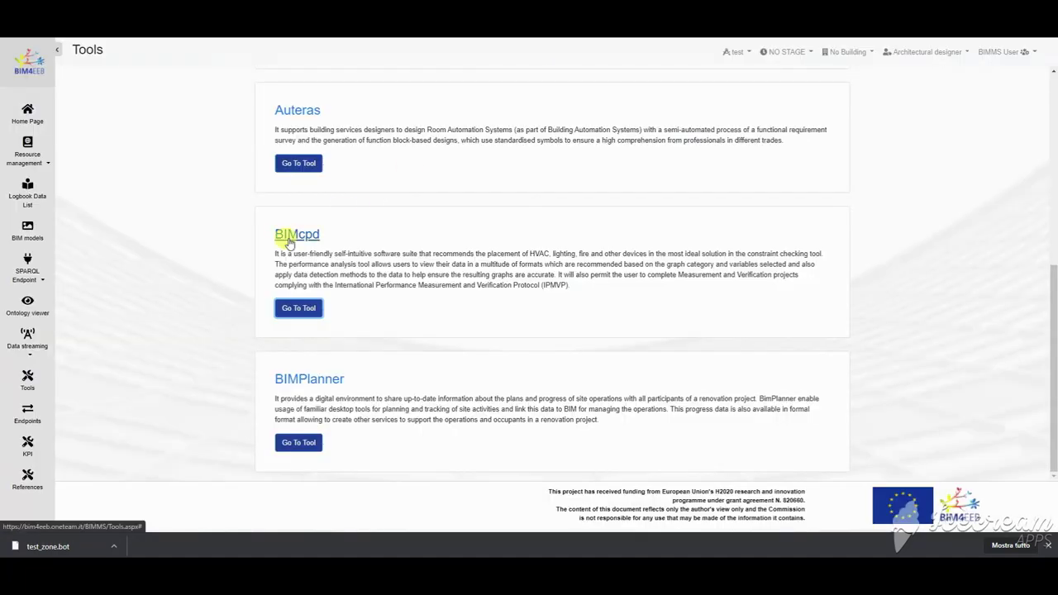
left_click(284, 238)
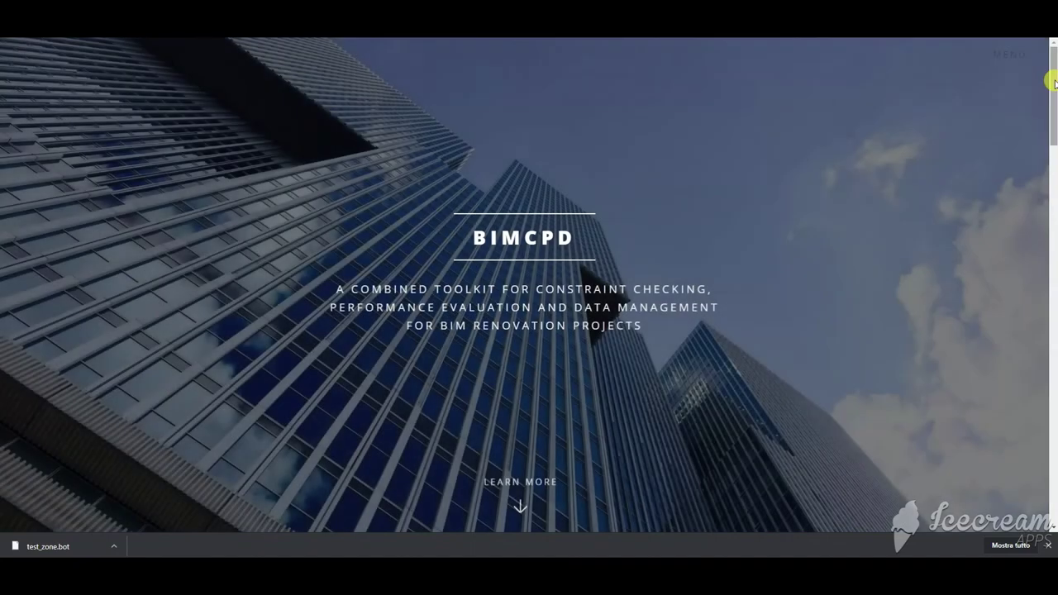
left_click_drag(1051, 83, 1053, 313)
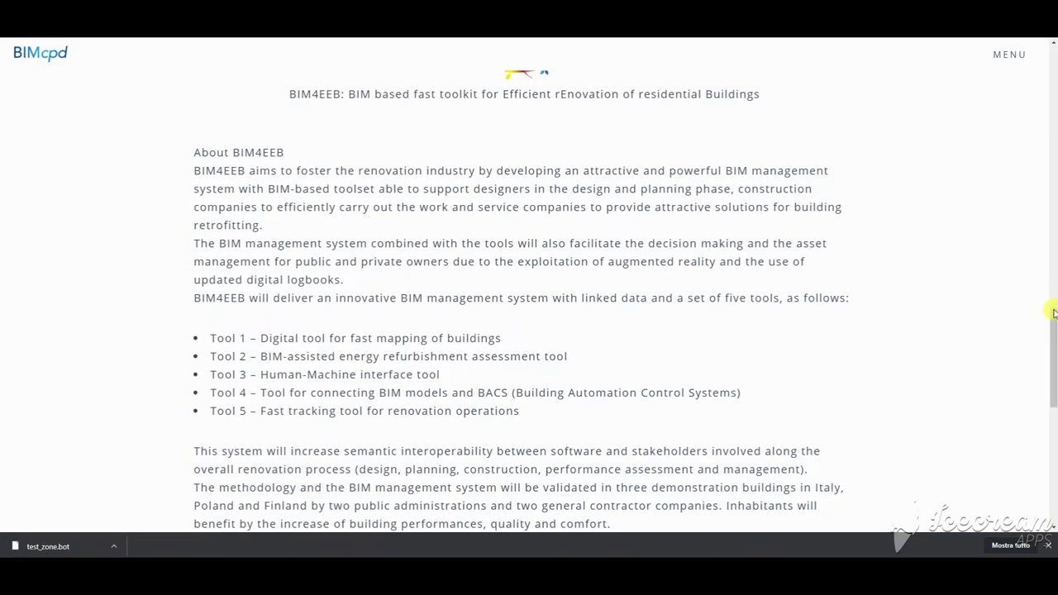
scroll(1053, 312, "down", 6)
Step: Log in to BIMcpd with the browser's saved credentials
left_click(1009, 55)
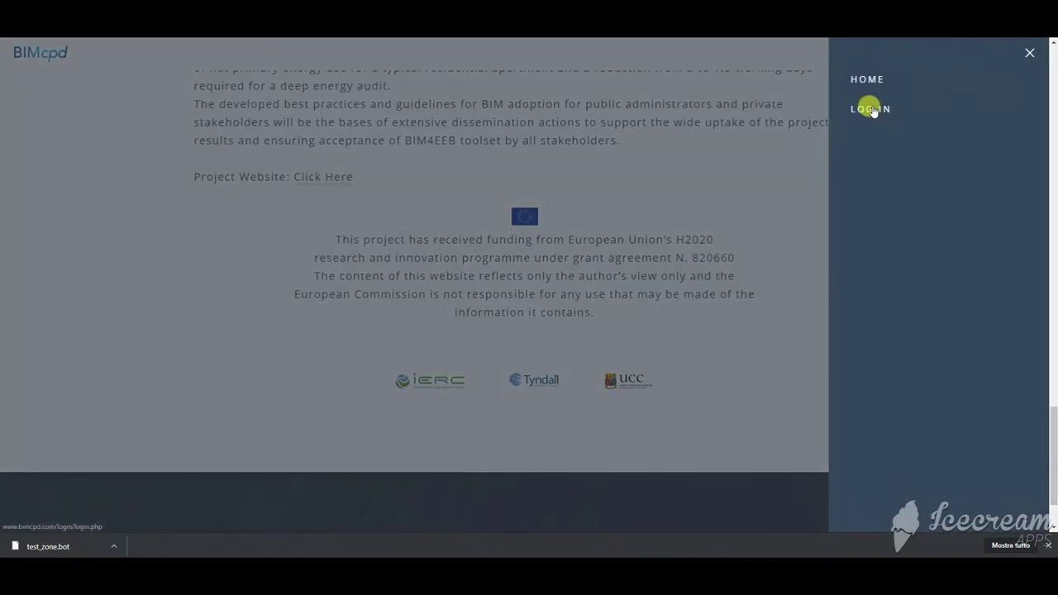
left_click(873, 109)
left_click(501, 217)
left_click(518, 241)
left_click(504, 286)
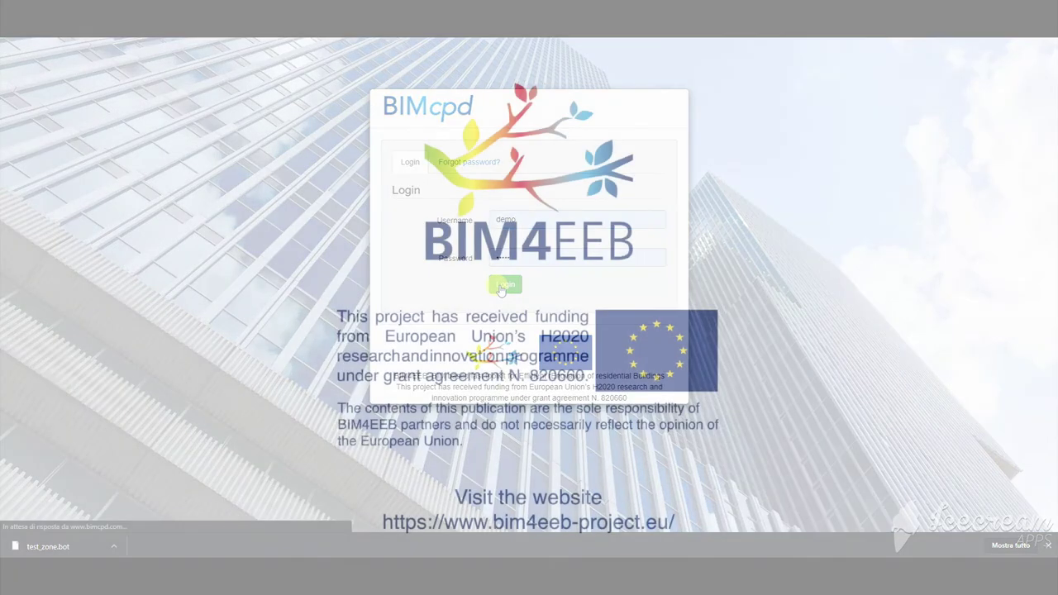